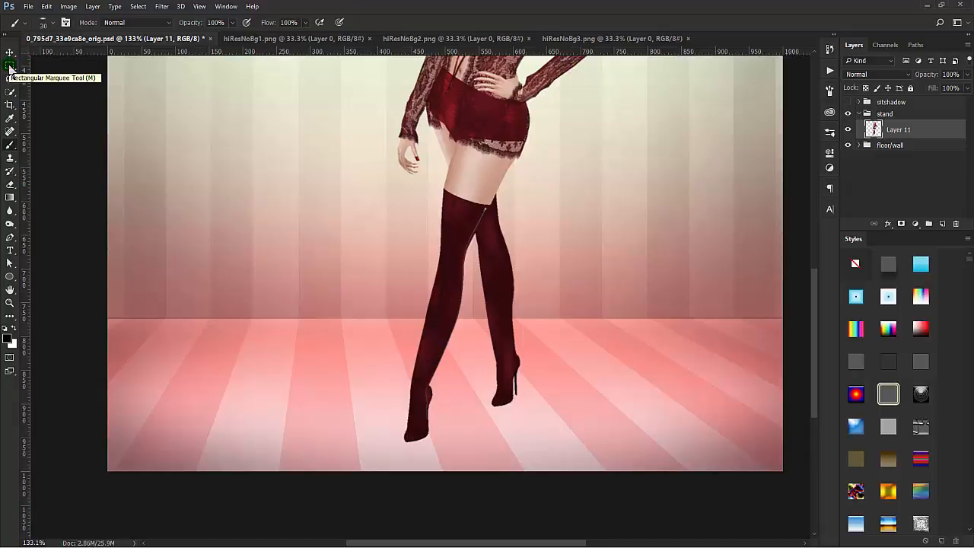
# Step: Add a new layer directly below Layer 11 inside the stand group, with the Elliptical Marquee tool ready
pyautogui.click(10, 67)
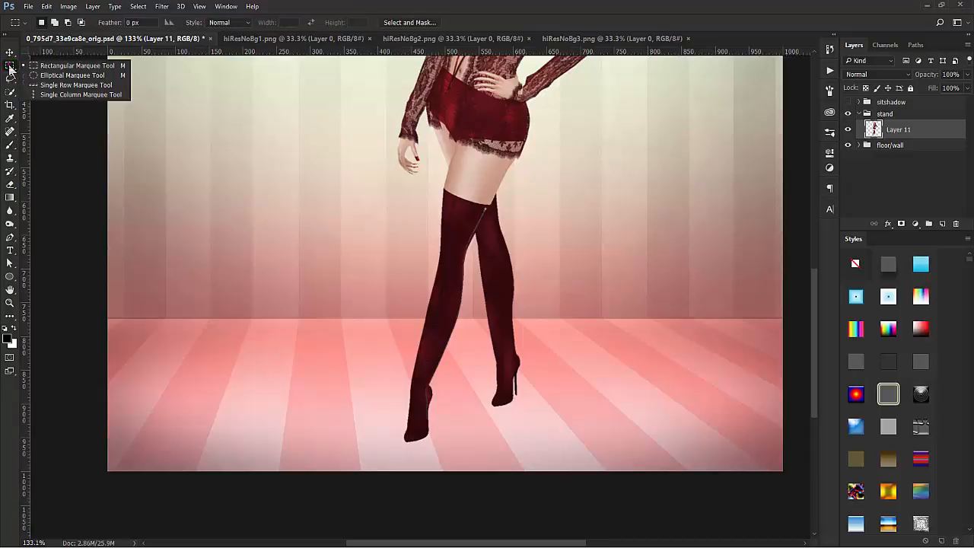
pyautogui.click(57, 76)
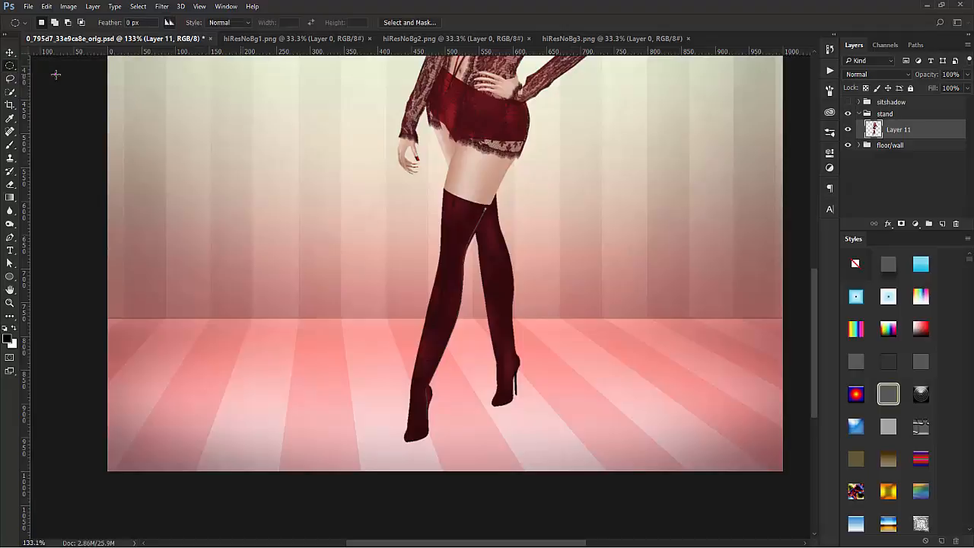
pyautogui.click(943, 224)
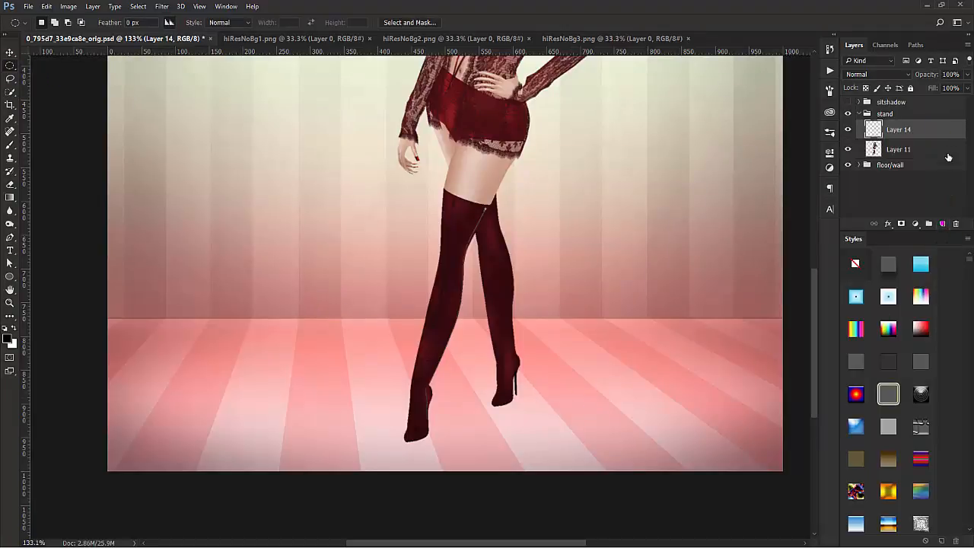
pyautogui.moveTo(945, 131); pyautogui.dragTo(938, 158)
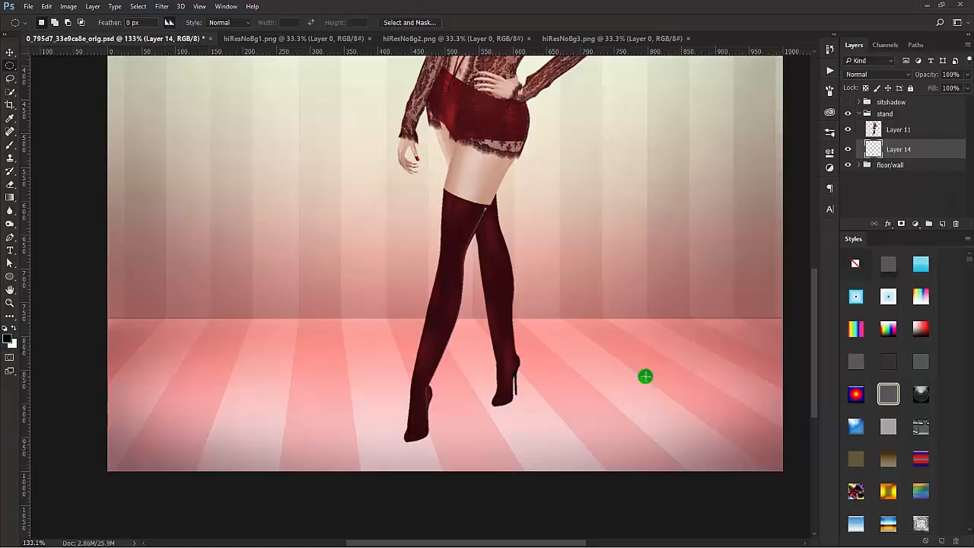
# Step: Make a small horizontal elliptical selection on the floor beside the rear foot, fill it with black and deselect it
pyautogui.moveTo(581, 367); pyautogui.dragTo(605, 382)
pyautogui.hotkey('alt', 'BackSpace')
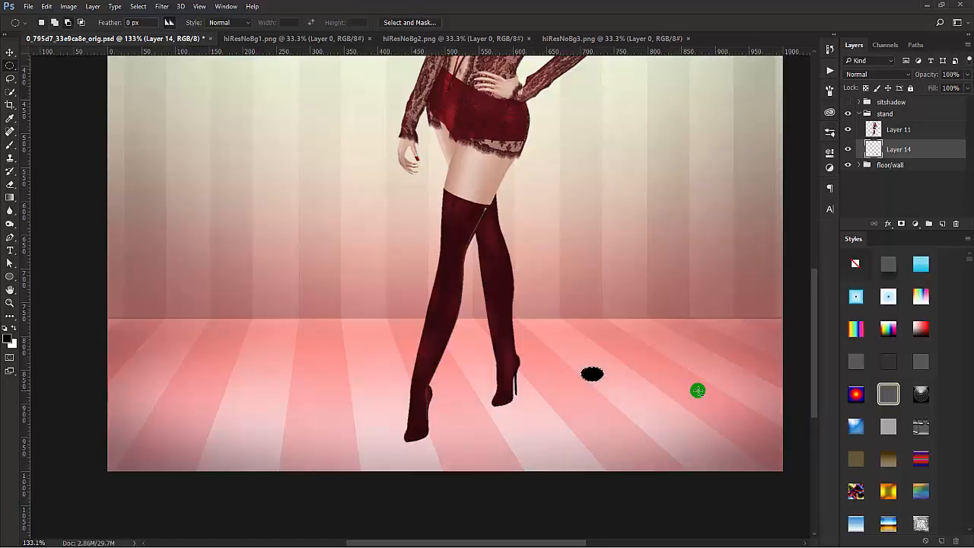
pyautogui.hotkey('ctrl', 'd')
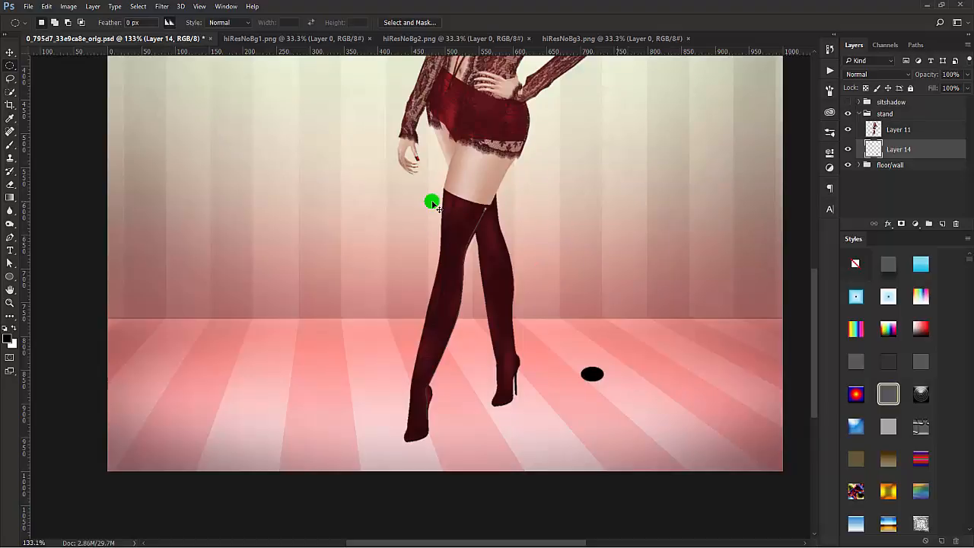
# Step: Transform the black ellipse to about 134% width, rotate it about -18° and place it beneath the front shoe
pyautogui.hotkey('ctrl', 't')
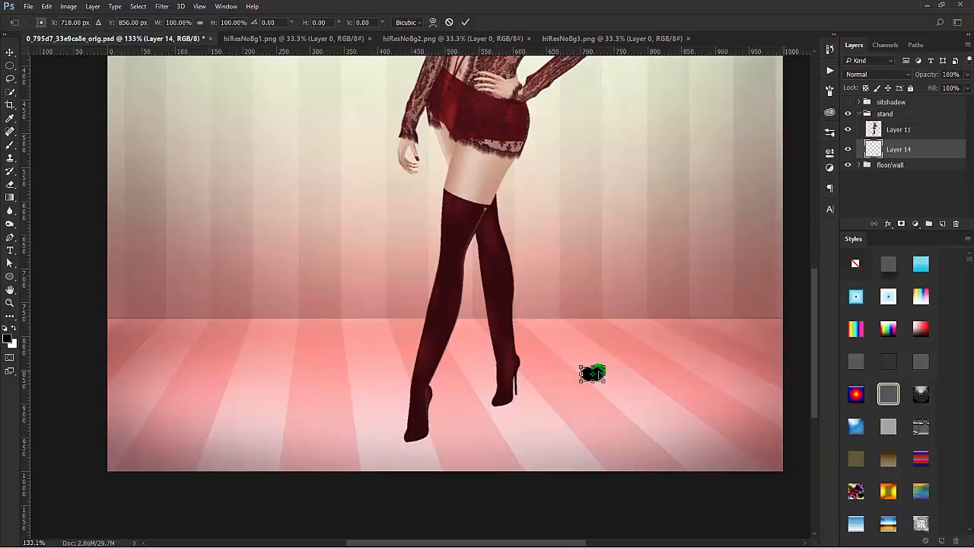
pyautogui.moveTo(599, 373); pyautogui.dragTo(423, 438)
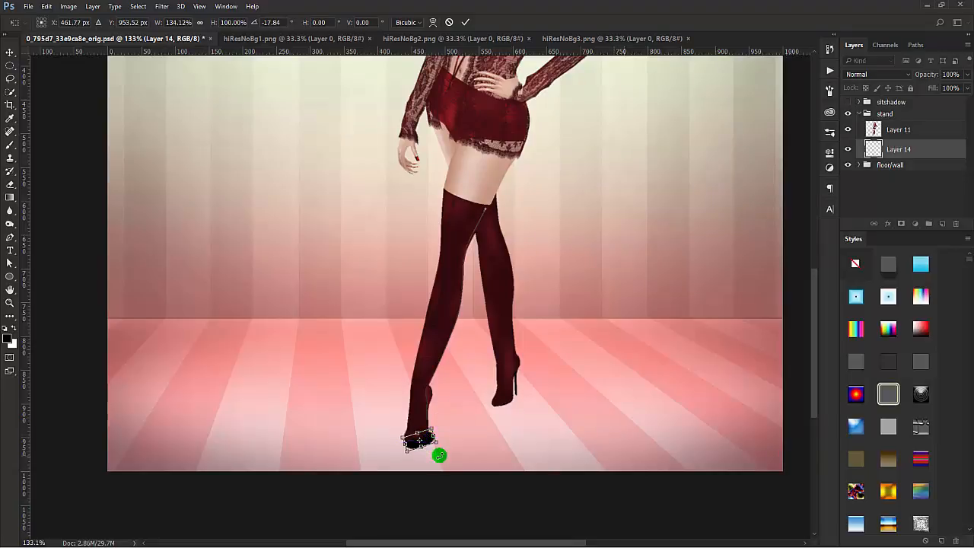
pyautogui.press('Left')
pyautogui.press('Up')
pyautogui.press('Up')
pyautogui.press('Up')
pyautogui.press('Return')
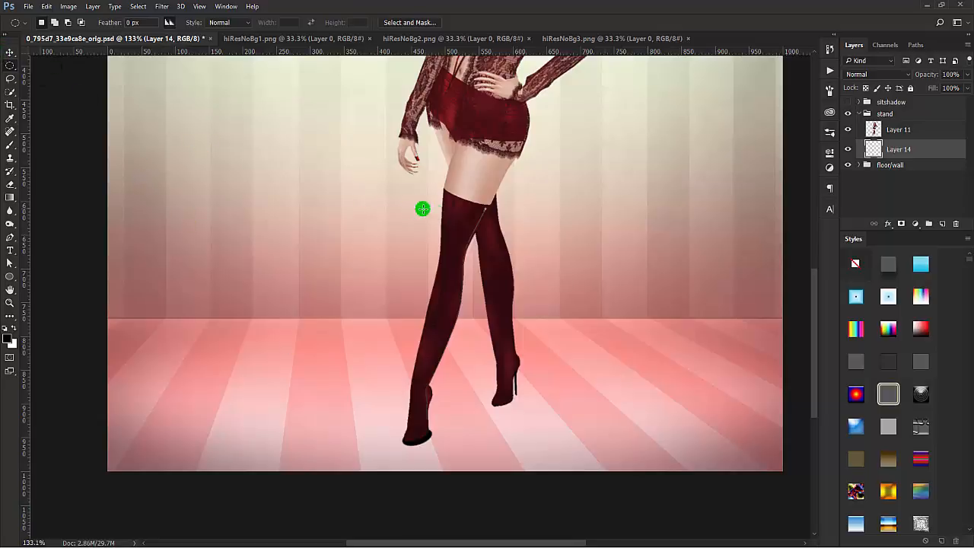
# Step: Narrow the ellipse to about 81% width and fit it closely under the front shoe's sole
pyautogui.press('v')
pyautogui.moveTo(463, 429); pyautogui.dragTo(402, 437)
pyautogui.hotkey('ctrl', 't')
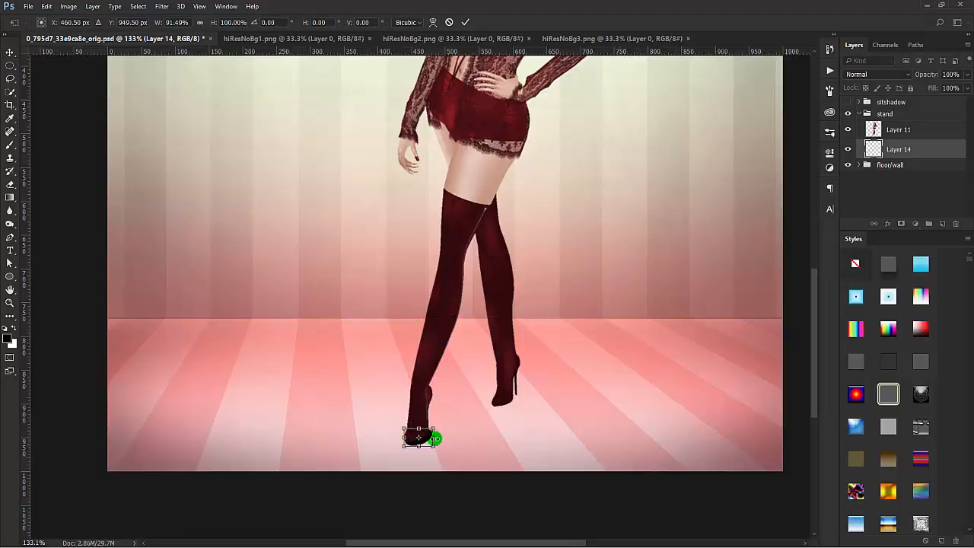
pyautogui.moveTo(435, 438); pyautogui.dragTo(432, 451)
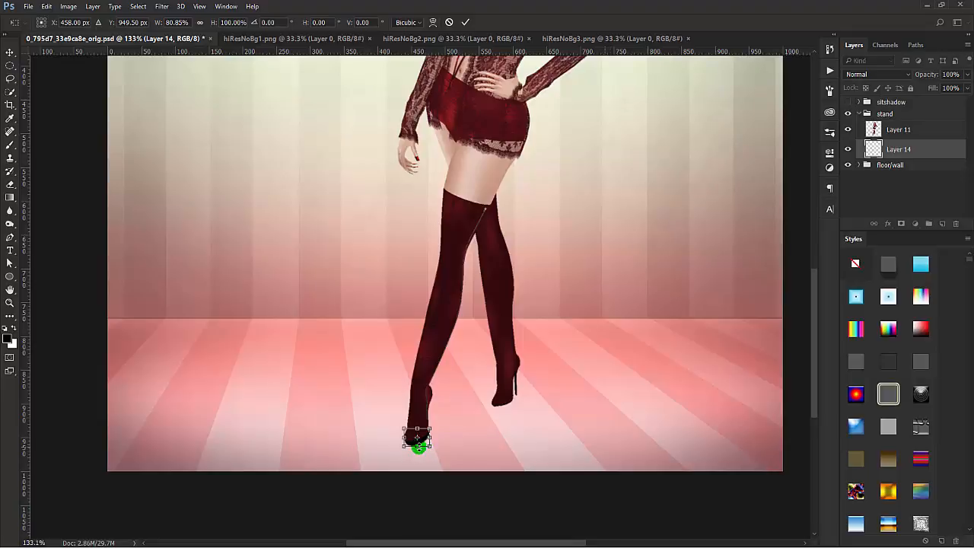
pyautogui.press('Right')
pyautogui.press('Down')
pyautogui.moveTo(438, 458); pyautogui.dragTo(444, 460)
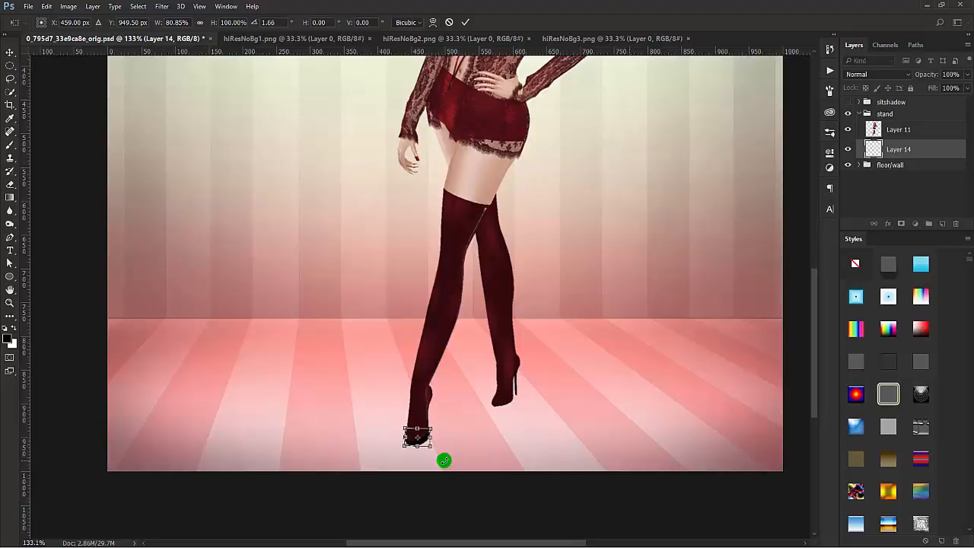
pyautogui.click(465, 22)
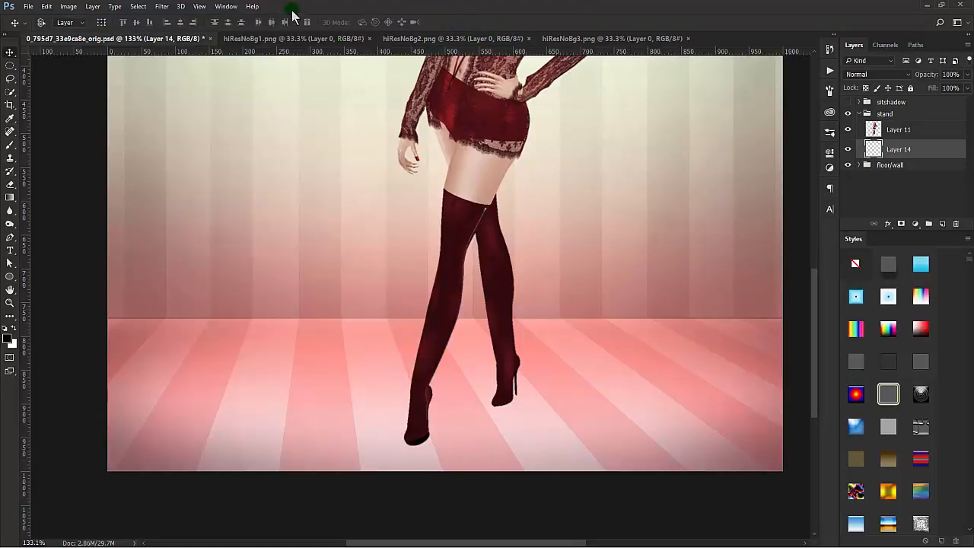
# Step: Apply a Gaussian Blur with a 3.8-pixel radius to the black ellipse beneath the front shoe
pyautogui.click(163, 7)
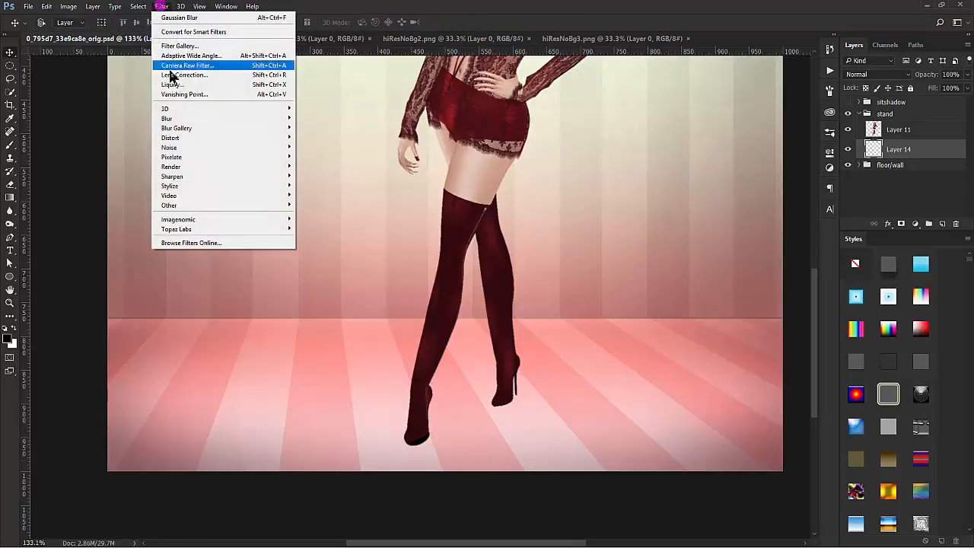
pyautogui.click(184, 118)
pyautogui.click(130, 156)
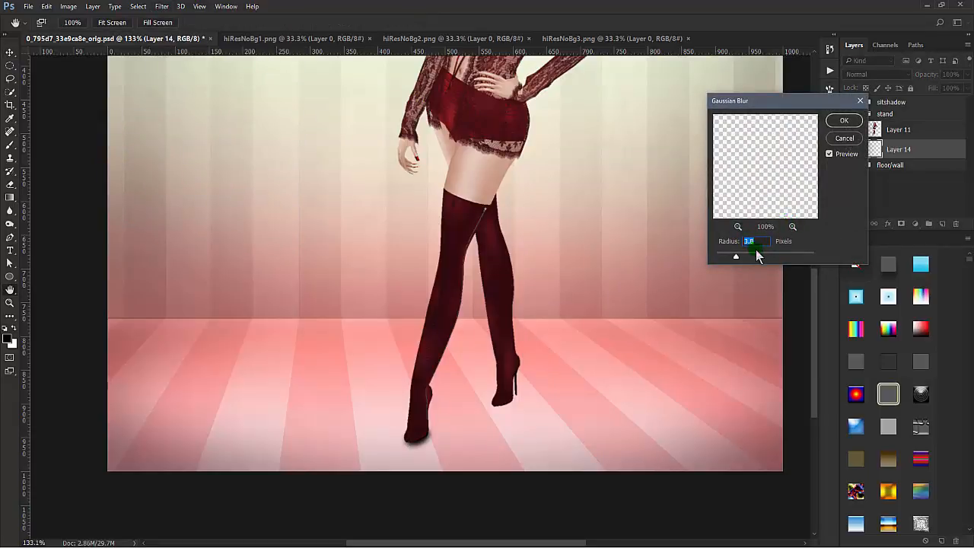
pyautogui.click(842, 124)
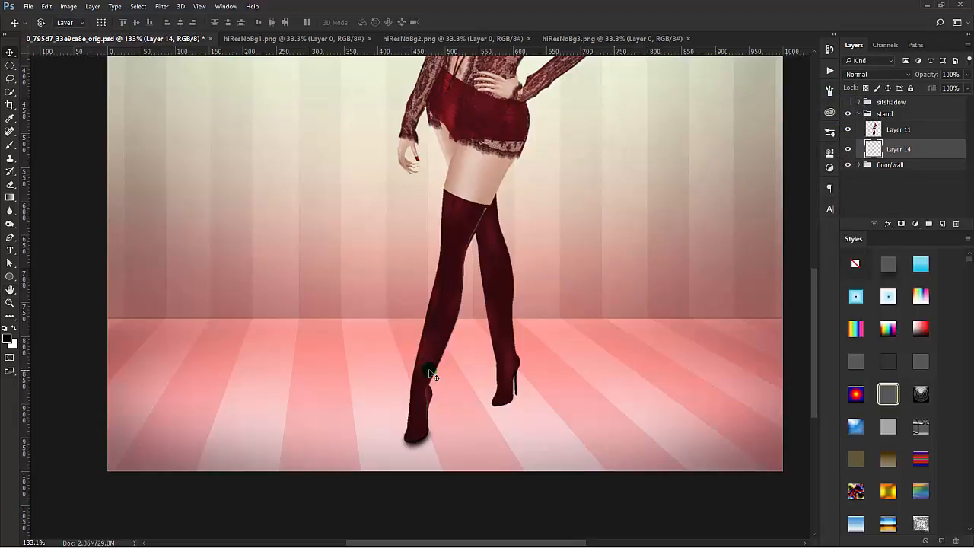
# Step: Add a new layer between Layer 14 and Layer 11 for the front shoe's contact shadow
pyautogui.click(942, 224)
pyautogui.click(557, 367)
pyautogui.scroll(11, 556, 369)
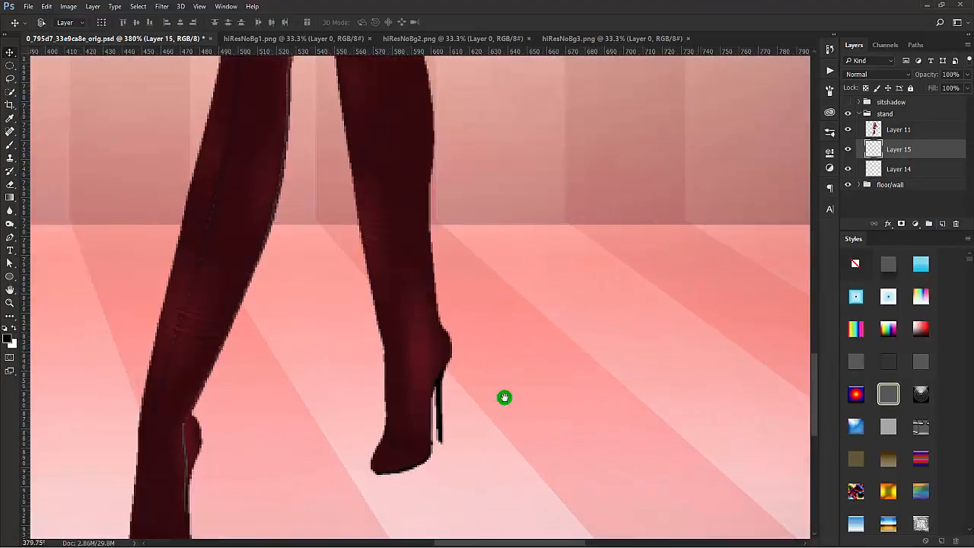
pyautogui.moveTo(448, 424)
pyautogui.mouseDown()
pyautogui.moveTo(603, 300)
pyautogui.moveTo(606, 262)
pyautogui.mouseUp()
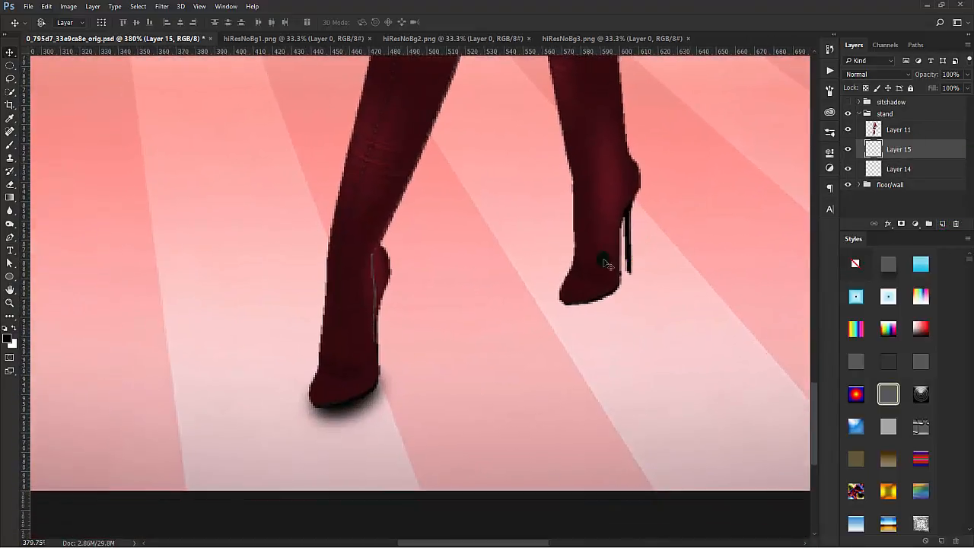
# Step: Paint a thin black contact line along the front shoe's sole with a 4 px brush and soften it with the Blur tool
pyautogui.click(10, 145)
pyautogui.click(84, 152)
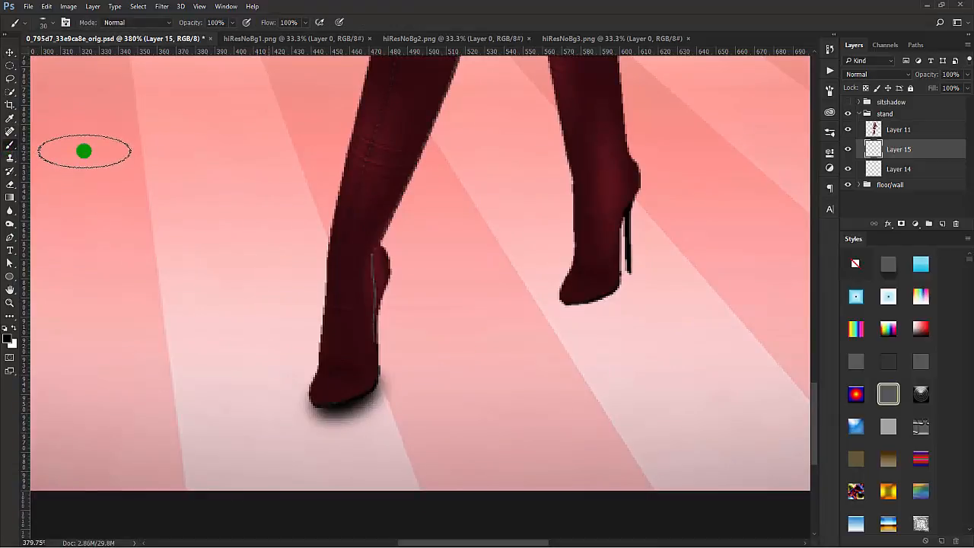
pyautogui.press('[')
pyautogui.press('[')
pyautogui.press('[')
pyautogui.press('[')
pyautogui.press('[')
pyautogui.press('[')
pyautogui.press('[')
pyautogui.press('[')
pyautogui.press('[')
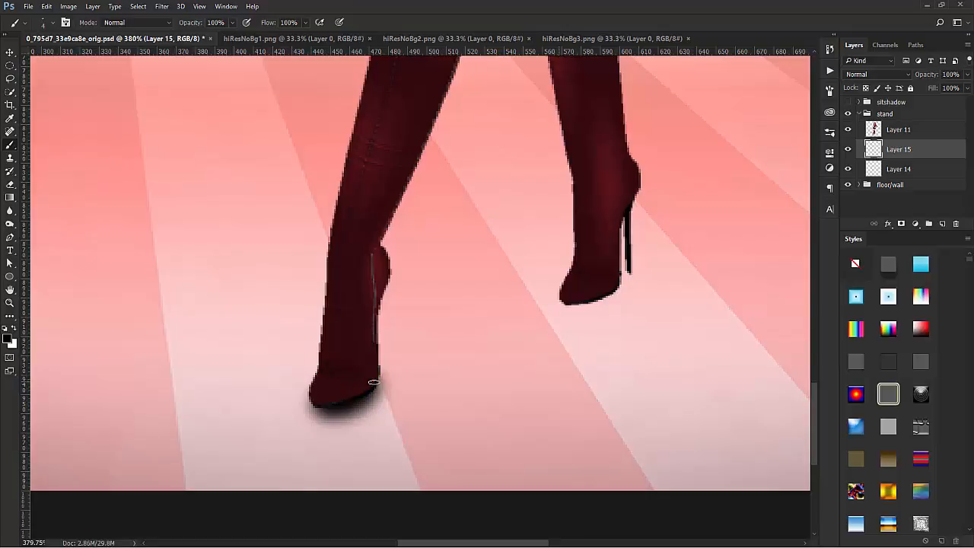
pyautogui.moveTo(374, 379)
pyautogui.mouseDown()
pyautogui.moveTo(370, 393)
pyautogui.moveTo(376, 383)
pyautogui.moveTo(337, 404)
pyautogui.moveTo(367, 395)
pyautogui.moveTo(317, 404)
pyautogui.moveTo(351, 401)
pyautogui.moveTo(374, 382)
pyautogui.moveTo(348, 405)
pyautogui.mouseUp()
pyautogui.click(10, 210)
pyautogui.click(351, 391)
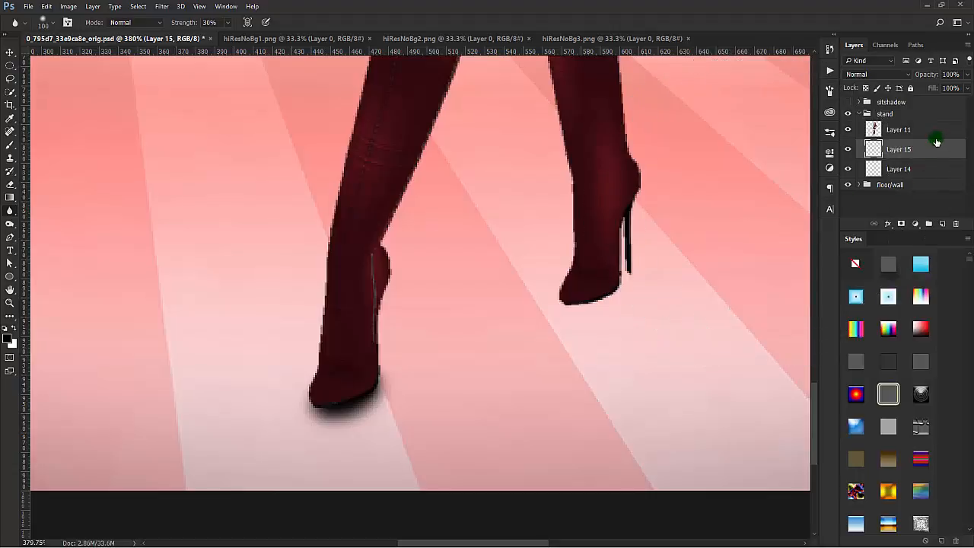
# Step: Reduce the opacity of the blurred shadow on Layer 14 to 94%
pyautogui.click(927, 173)
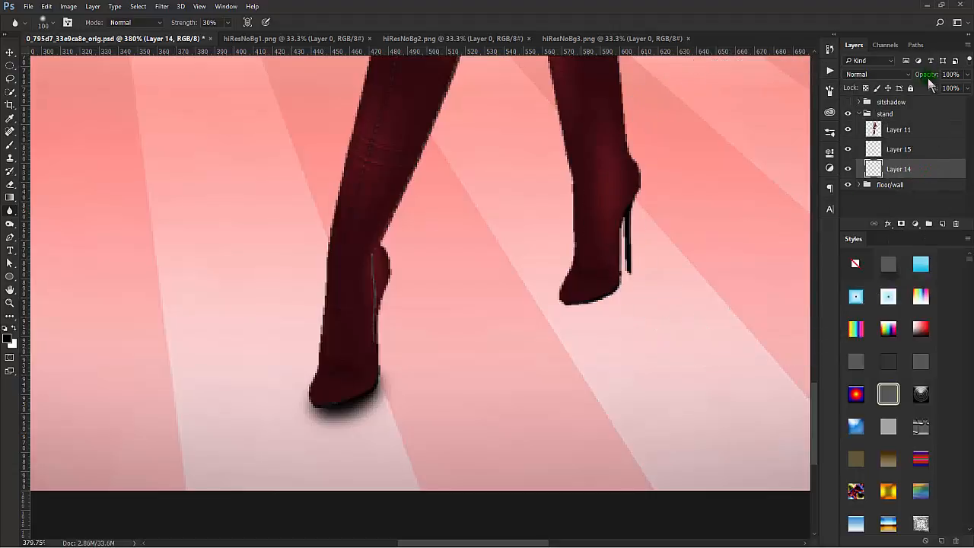
pyautogui.moveTo(924, 74); pyautogui.dragTo(919, 75)
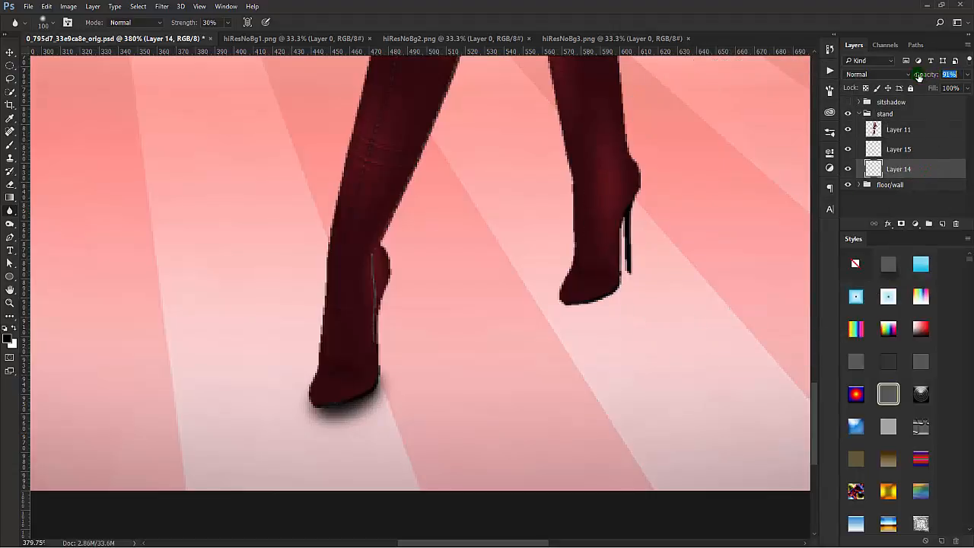
pyautogui.scroll(-3, 693, 242)
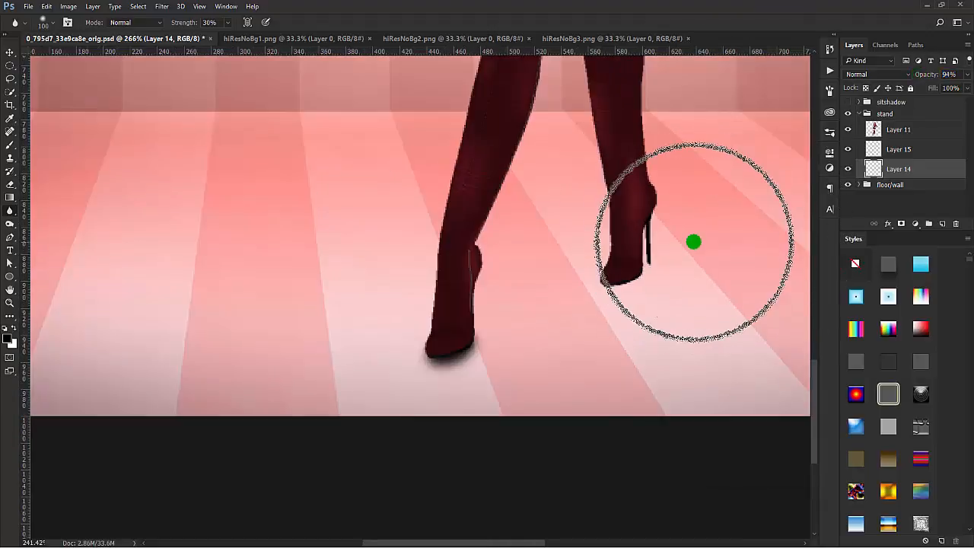
pyautogui.scroll(-2, 694, 242)
pyautogui.moveTo(694, 277); pyautogui.dragTo(443, 330)
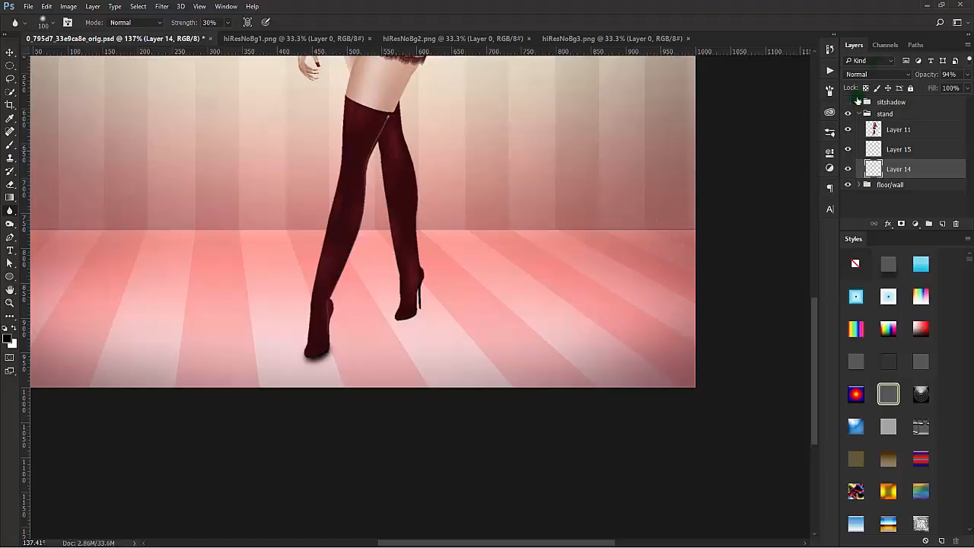
# Step: Duplicate Layer 15 and Layer 14 together and place the shadow copies beneath the rear shoe
pyautogui.press('v')
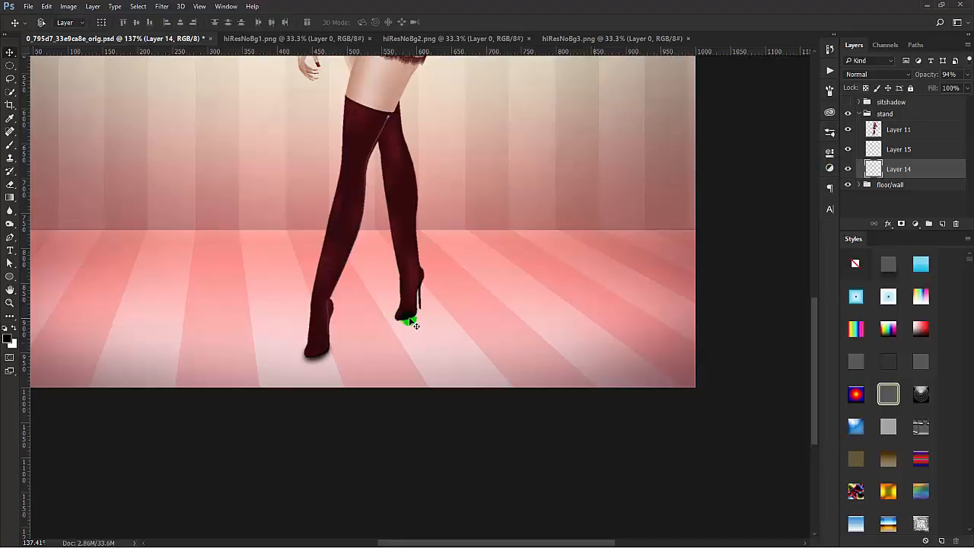
pyautogui.scroll(-4, 411, 323)
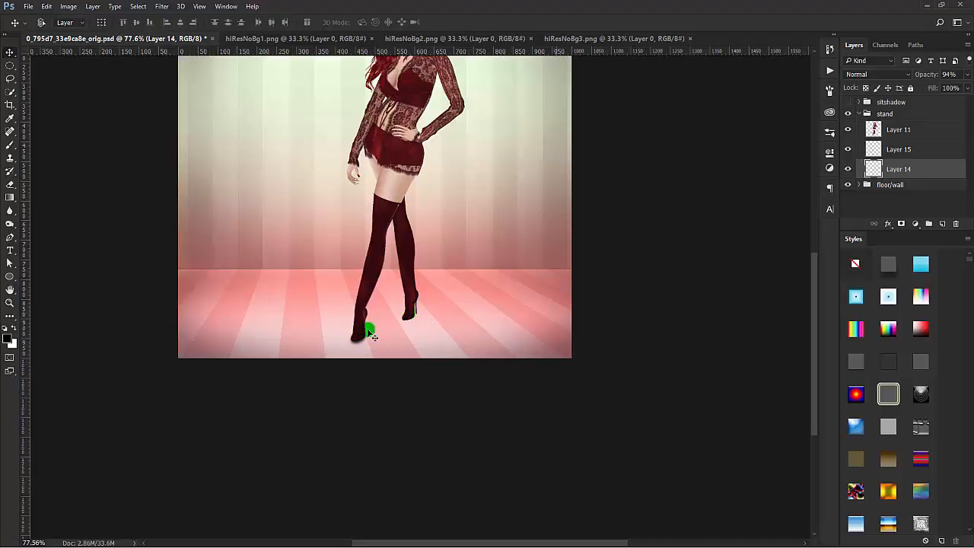
pyautogui.keyDown('shift'); pyautogui.click(924, 150); pyautogui.keyUp('shift')
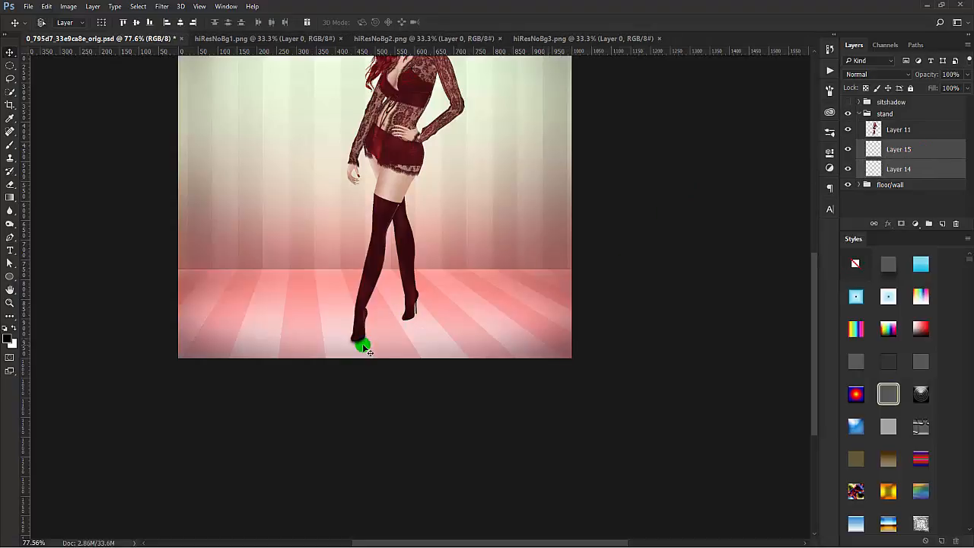
pyautogui.click(947, 149)
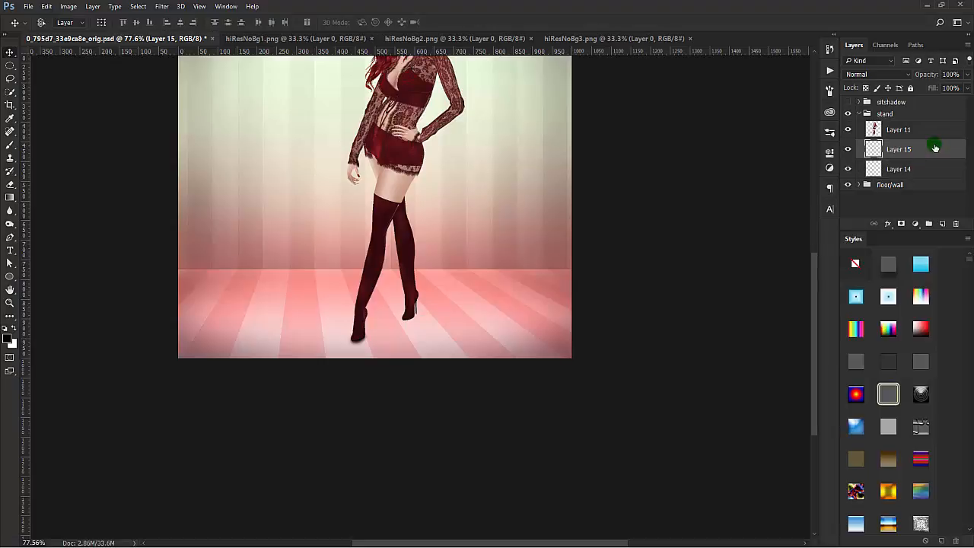
pyautogui.keyDown('shift'); pyautogui.click(930, 169); pyautogui.keyUp('shift')
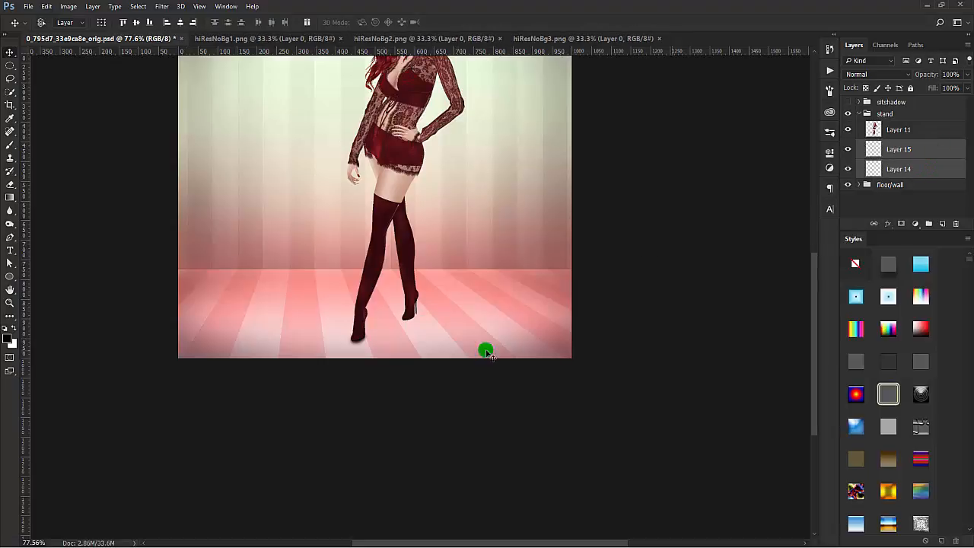
pyautogui.moveTo(370, 354); pyautogui.dragTo(433, 328)
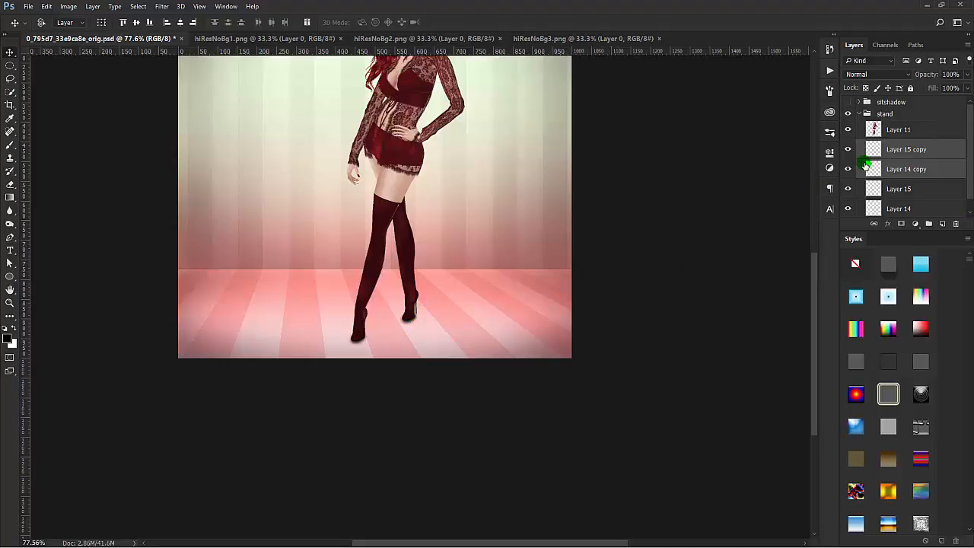
pyautogui.moveTo(877, 171)
pyautogui.mouseDown()
pyautogui.moveTo(927, 154)
pyautogui.moveTo(897, 165)
pyautogui.moveTo(906, 146)
pyautogui.moveTo(931, 152)
pyautogui.mouseUp()
# Step: Distort the copied shadow layers by pulling their upper heel-side corner outward and up to follow the rear shoe's sole
pyautogui.hotkey('ctrl', 't')
pyautogui.scroll(3, 504, 291)
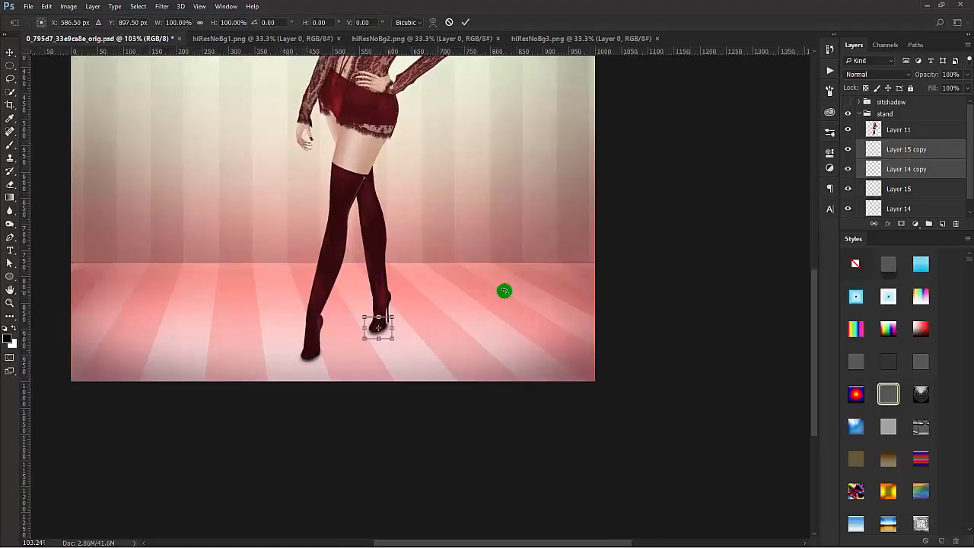
pyautogui.scroll(5, 504, 291)
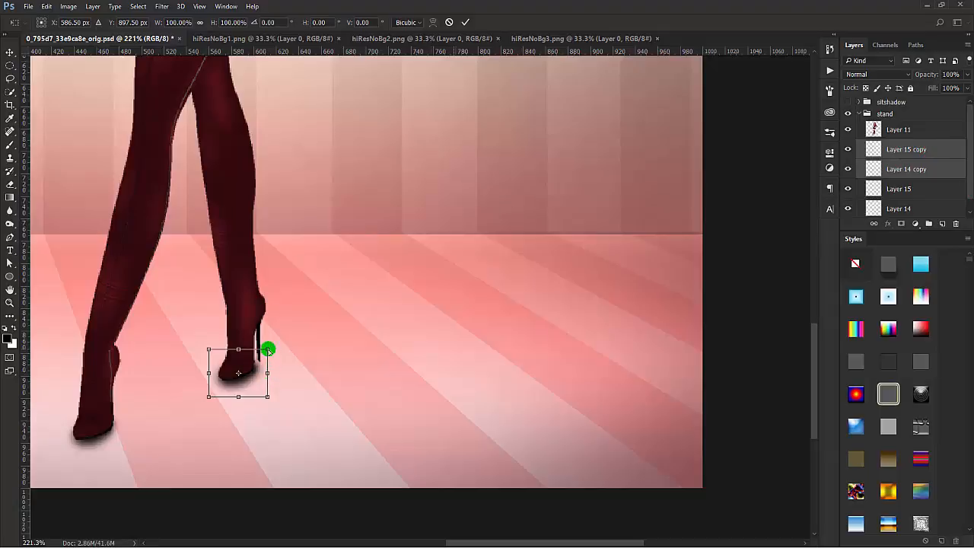
pyautogui.moveTo(268, 349); pyautogui.dragTo(275, 342)
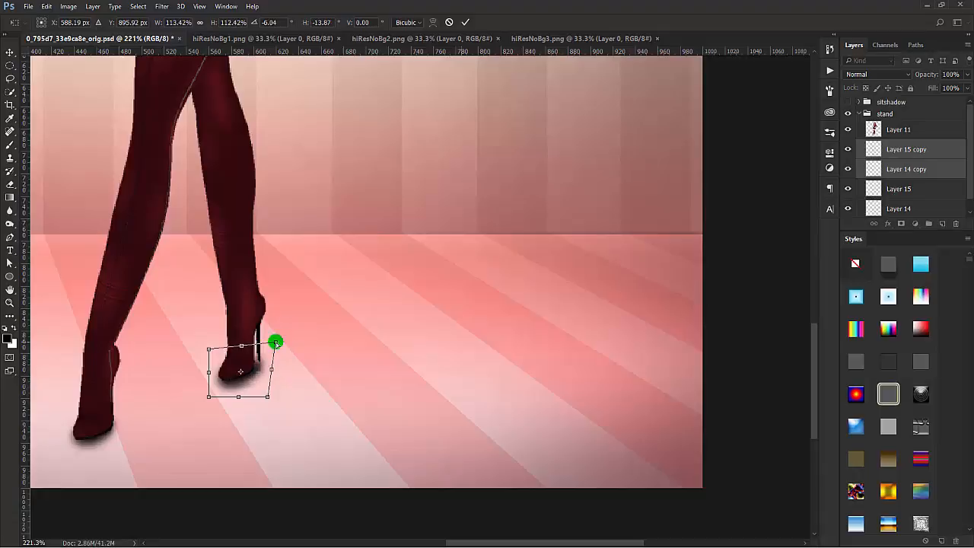
pyautogui.click(465, 22)
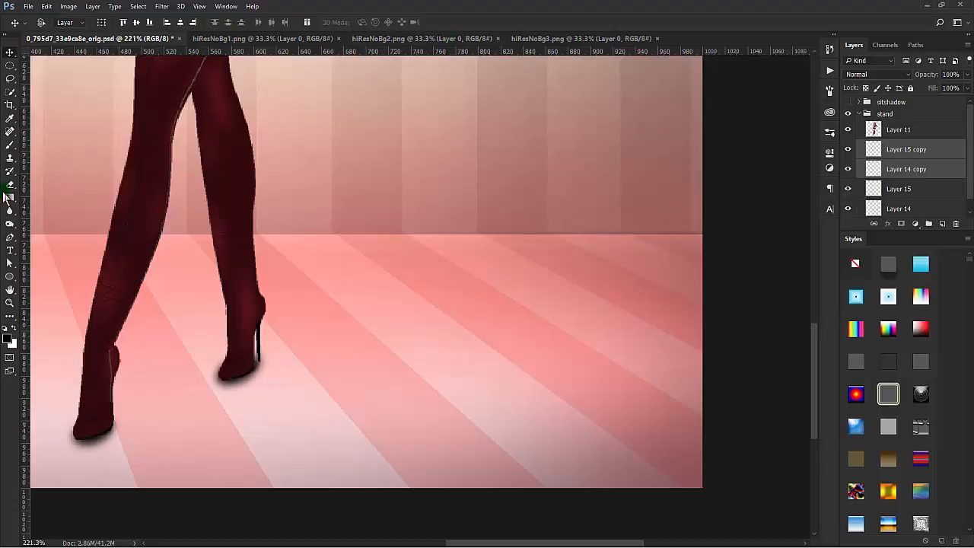
# Step: Merge Layer 15 copy with Layer 14 copy and soften the merged rear-shoe shadow with the Blur tool
pyautogui.click(10, 210)
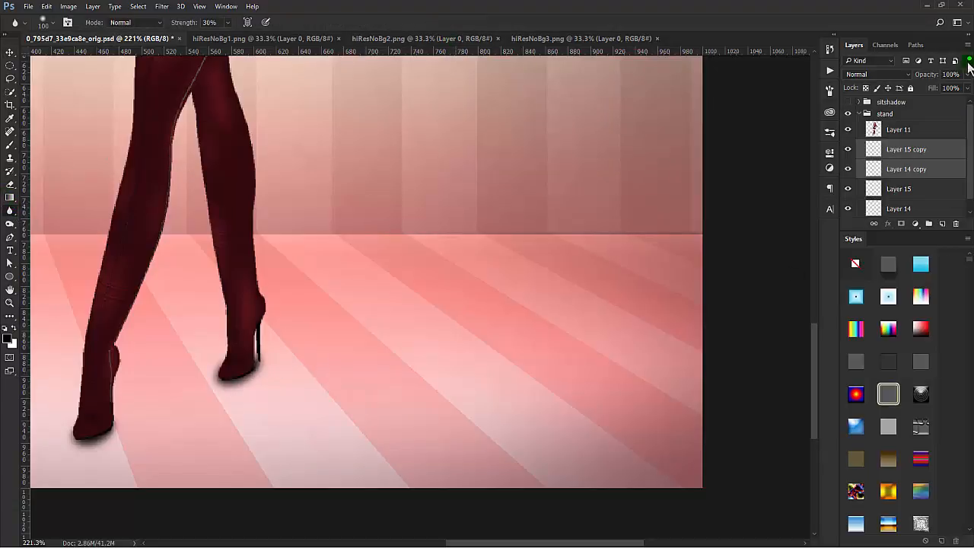
pyautogui.rightClick(949, 150)
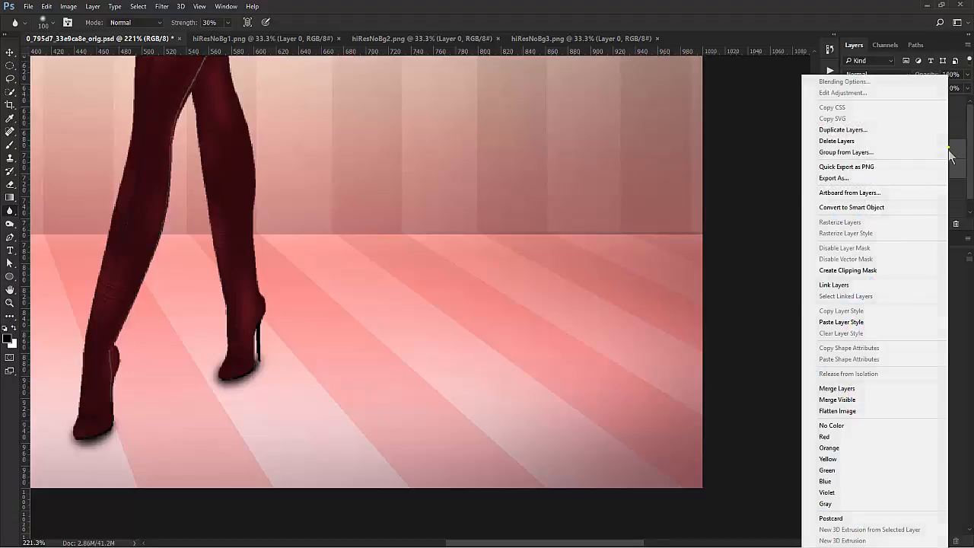
pyautogui.click(862, 389)
pyautogui.moveTo(298, 347); pyautogui.dragTo(261, 347)
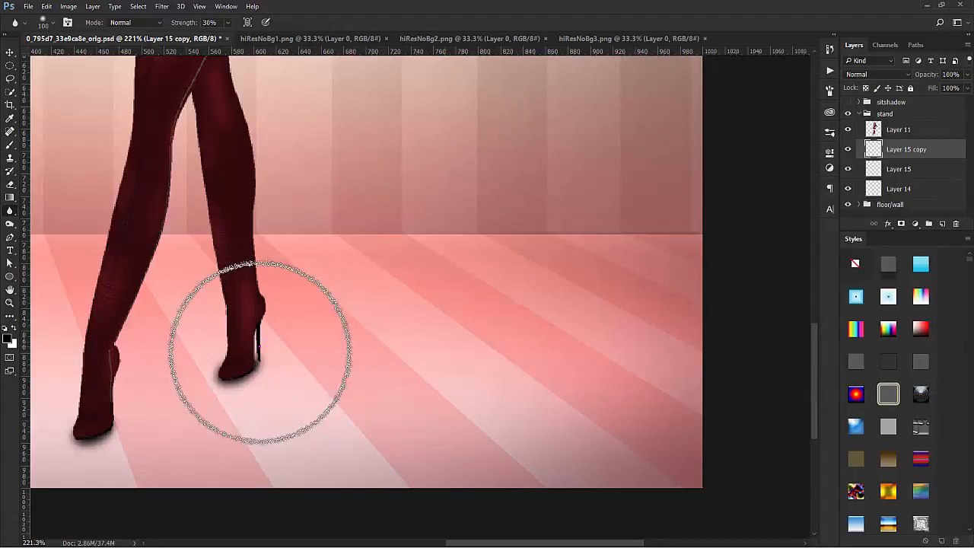
pyautogui.click(251, 349)
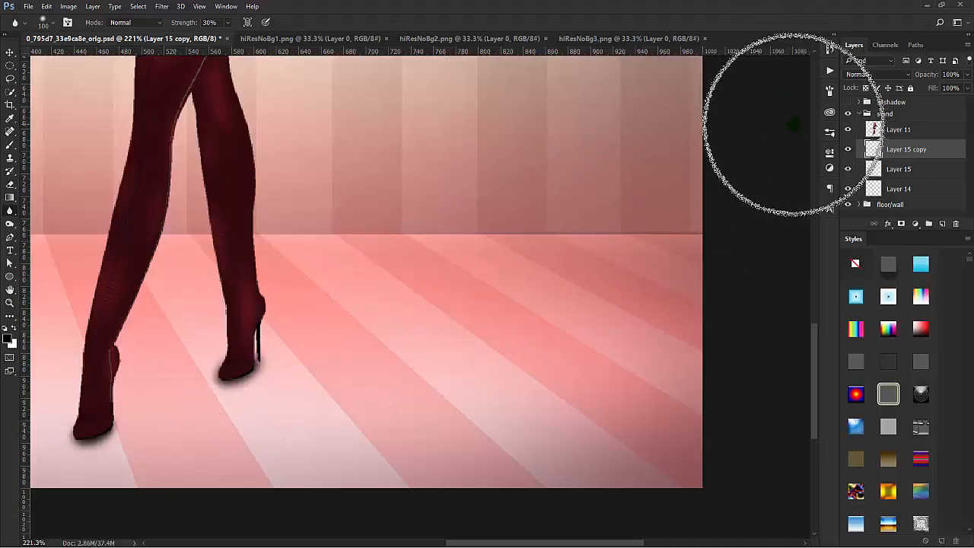
pyautogui.press('v')
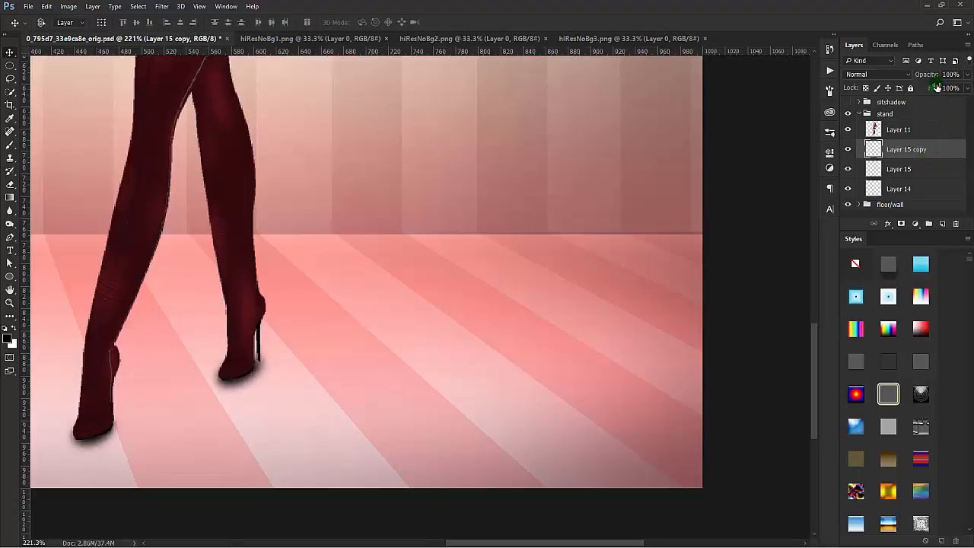
# Step: Paint a thin black contact line along the rear shoe's sole on a new layer and soften it with the Blur tool
pyautogui.click(9, 143)
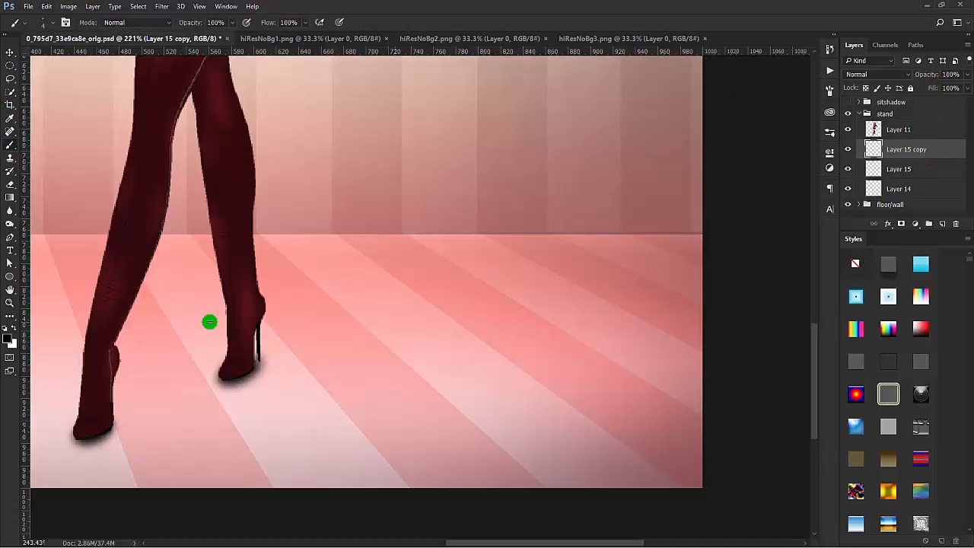
pyautogui.scroll(3, 210, 322)
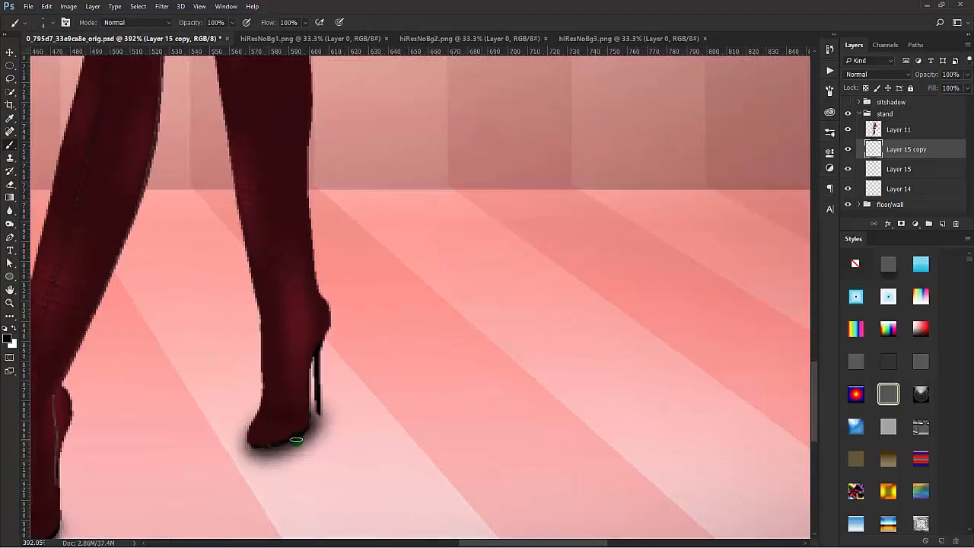
pyautogui.click(943, 224)
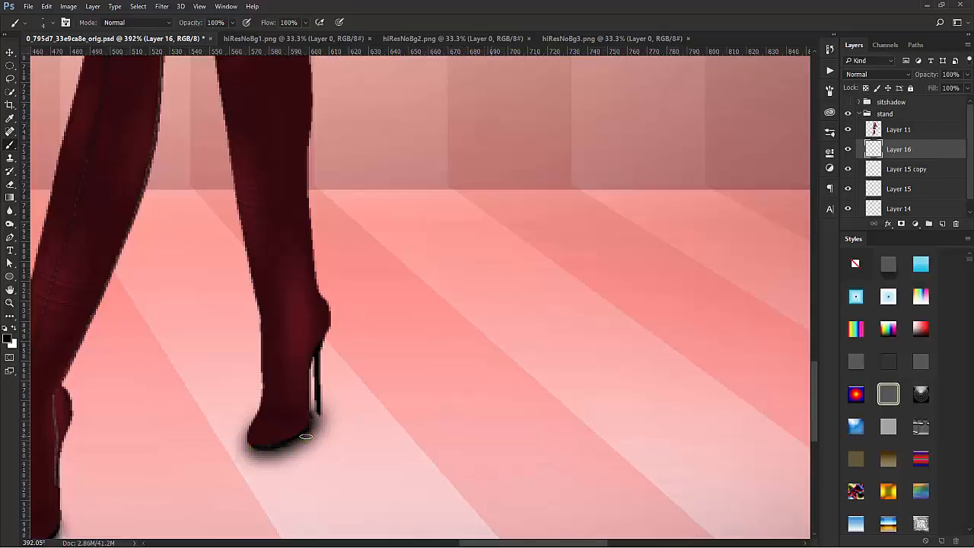
pyautogui.click(10, 210)
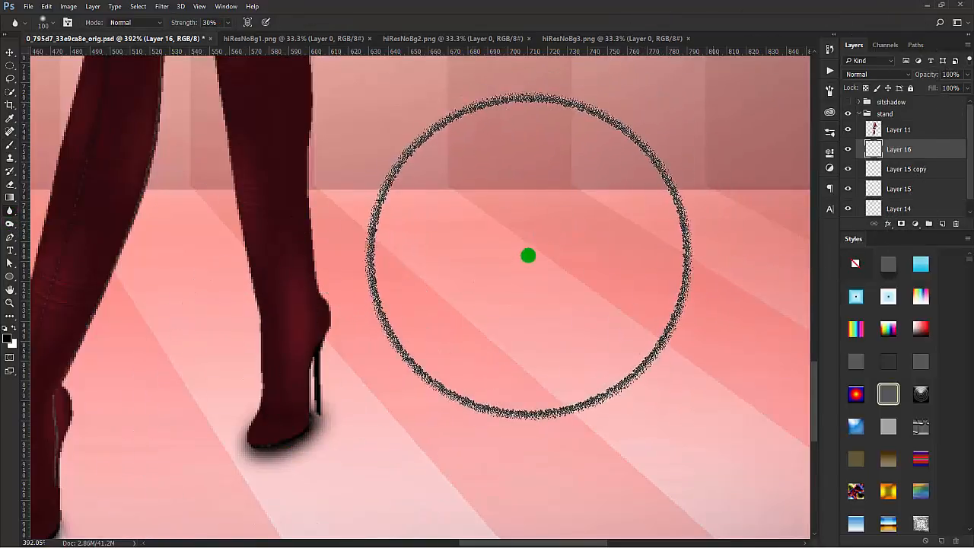
pyautogui.scroll(-2, 528, 256)
pyautogui.scroll(-1, 551, 269)
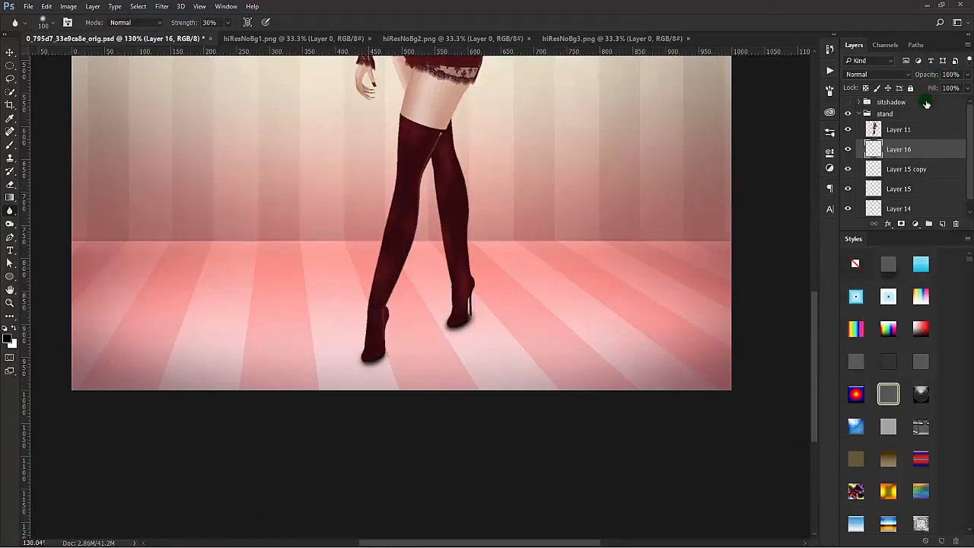
# Step: Reduce the opacity of the rear-shoe shadow on Layer 15 copy to 83%
pyautogui.click(907, 169)
pyautogui.moveTo(932, 77); pyautogui.dragTo(923, 79)
pyautogui.click(683, 163)
pyautogui.scroll(-5, 660, 199)
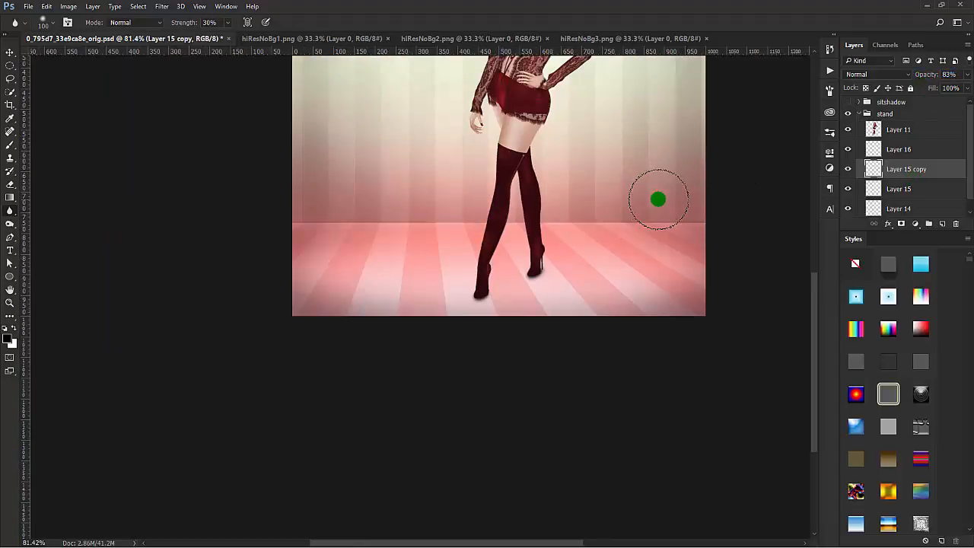
# Step: Add a black Drop Shadow to the standing figure's Layer 11 with 42% opacity, 0° angle and 12 px distance
pyautogui.moveTo(644, 144); pyautogui.dragTo(559, 287)
pyautogui.scroll(3, 559, 288)
pyautogui.doubleClick(901, 129)
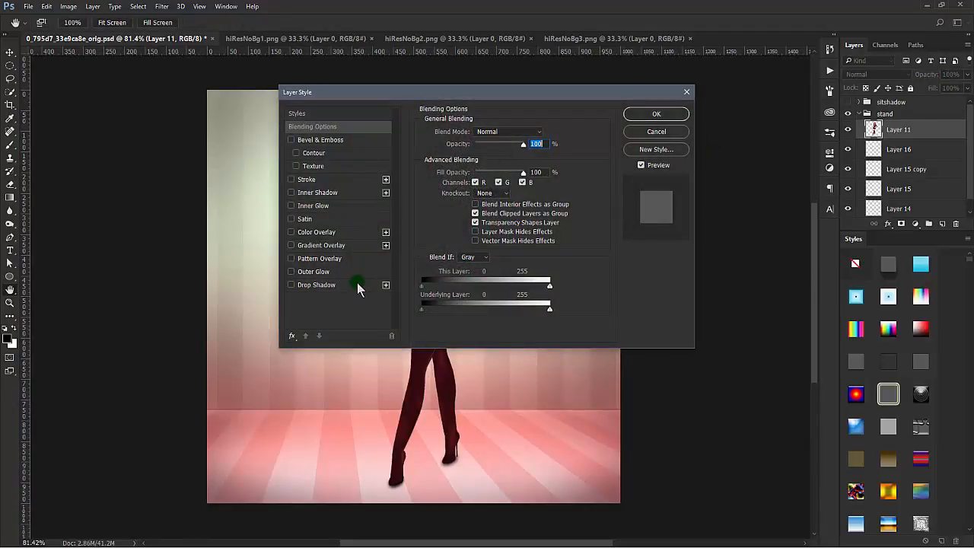
pyautogui.click(316, 284)
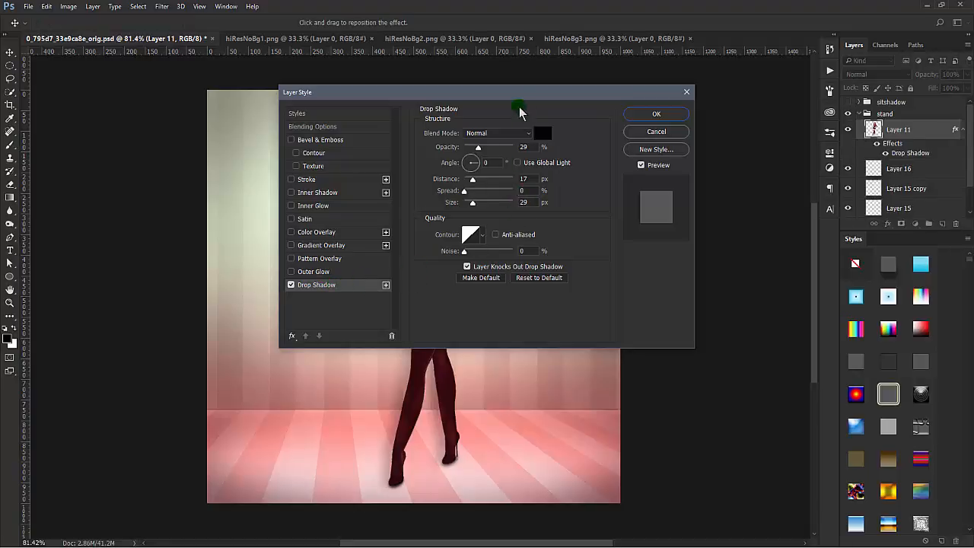
pyautogui.moveTo(507, 97); pyautogui.dragTo(727, 85)
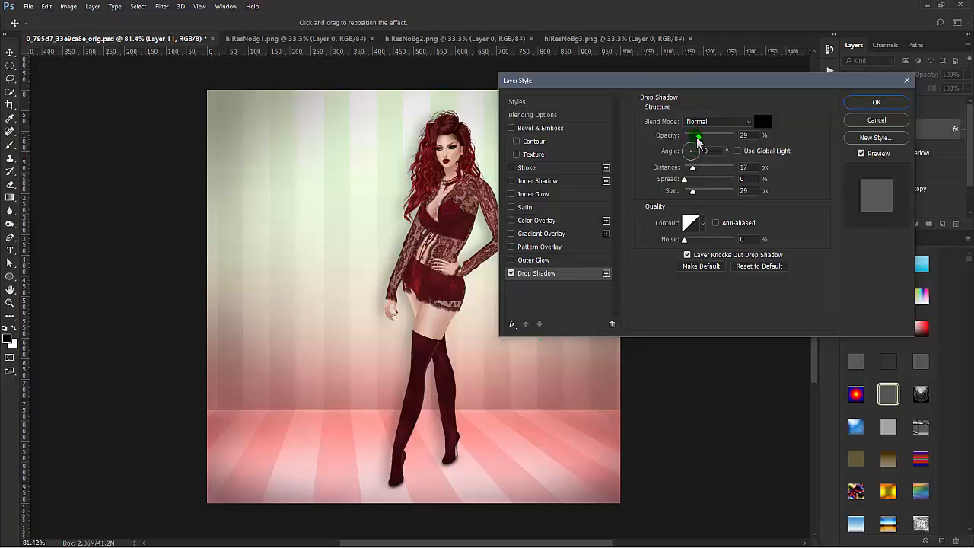
pyautogui.moveTo(698, 140); pyautogui.dragTo(708, 141)
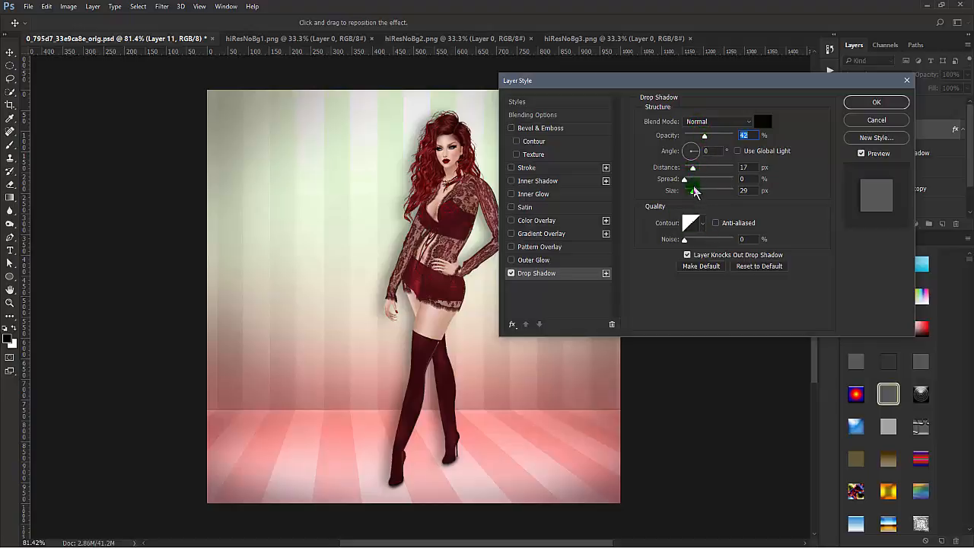
pyautogui.moveTo(693, 169); pyautogui.dragTo(691, 168)
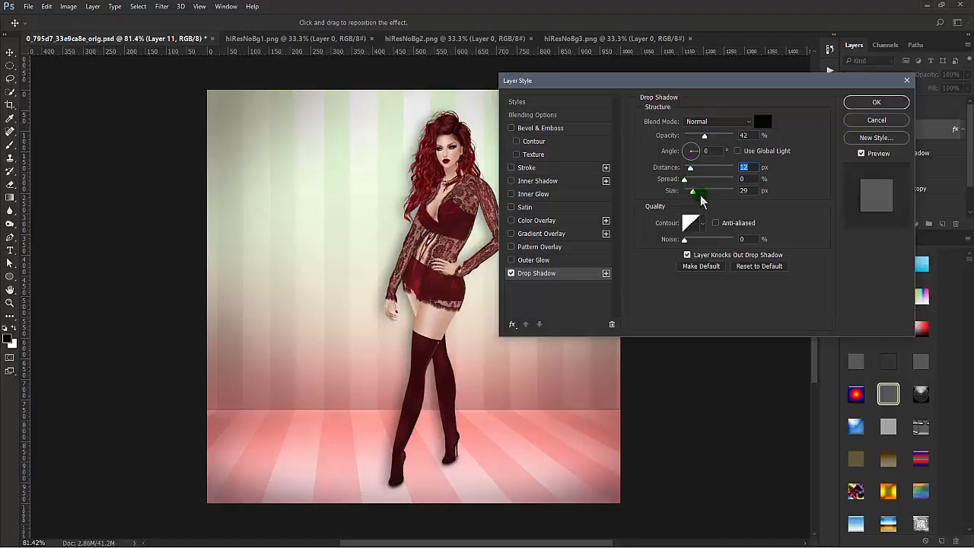
pyautogui.click(690, 168)
pyautogui.moveTo(691, 169); pyautogui.dragTo(690, 172)
pyautogui.click(876, 103)
# Step: Add a smooth Inner Bevel to Layer 11 with 83% depth, 13 px size, 16 px soften and a red Linear Dodge highlight at 89%
pyautogui.click(557, 129)
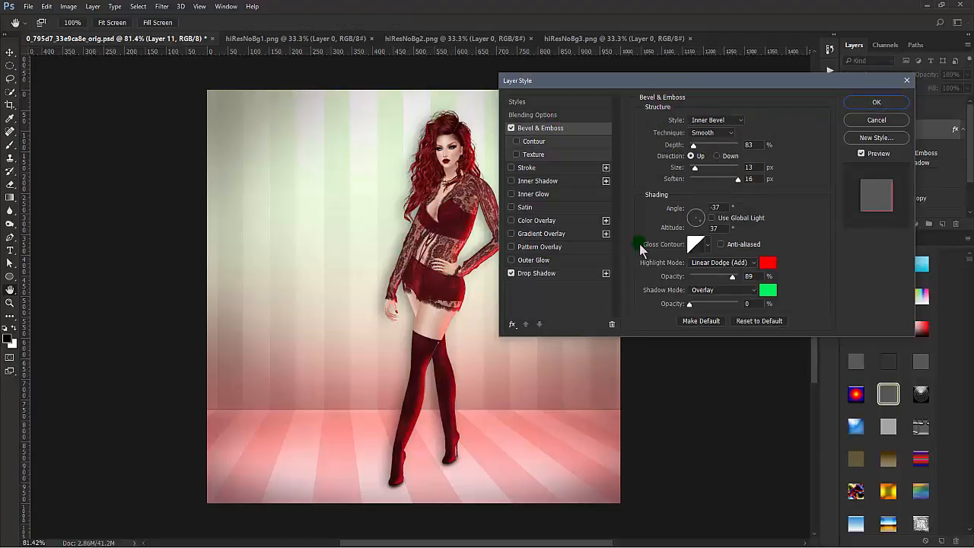
pyautogui.moveTo(581, 85); pyautogui.dragTo(623, 78)
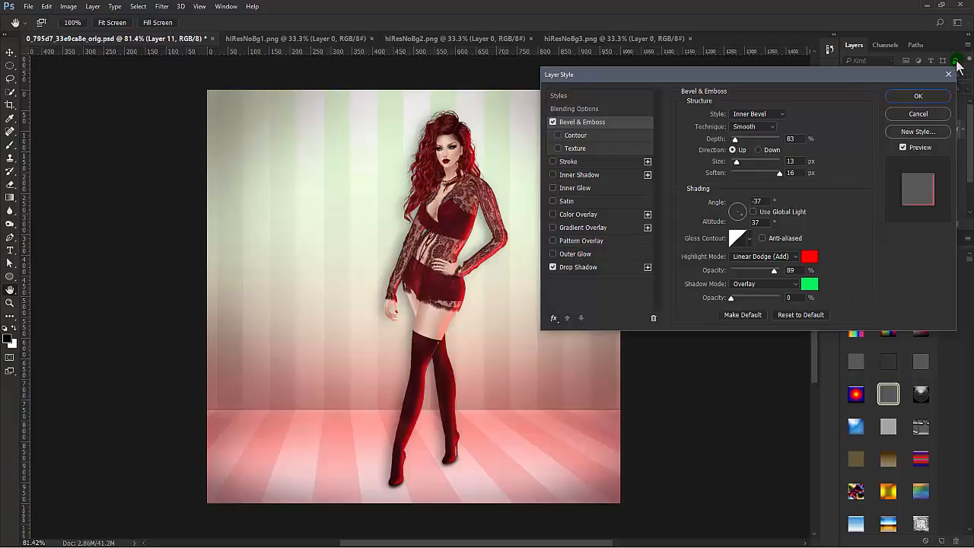
pyautogui.click(916, 97)
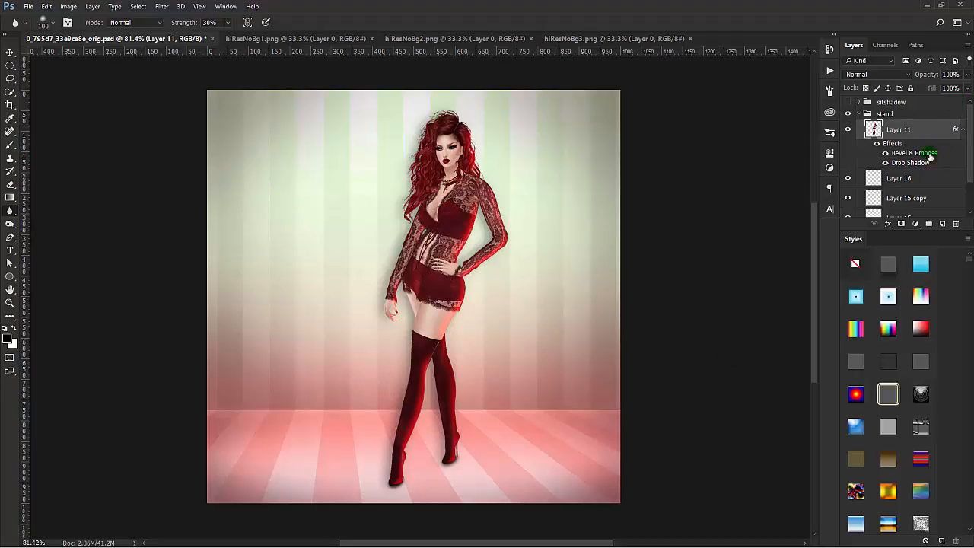
# Step: Group the shoe shadow layers Layer 16, Layer 15 copy, Layer 15 and Layer 14 and leave the group collapsed
pyautogui.click(935, 183)
pyautogui.scroll(-2, 935, 179)
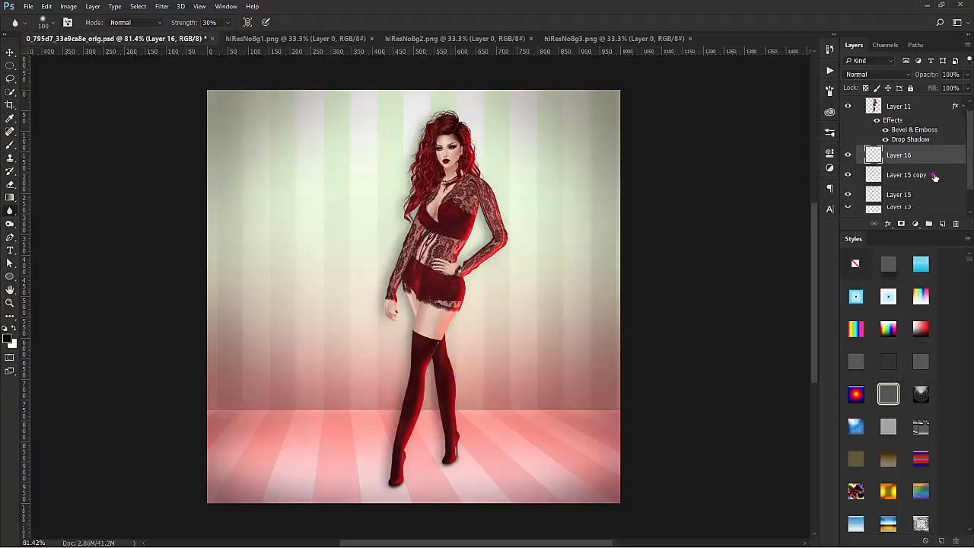
pyautogui.scroll(-1, 935, 177)
pyautogui.keyDown('shift'); pyautogui.click(924, 197); pyautogui.keyUp('shift')
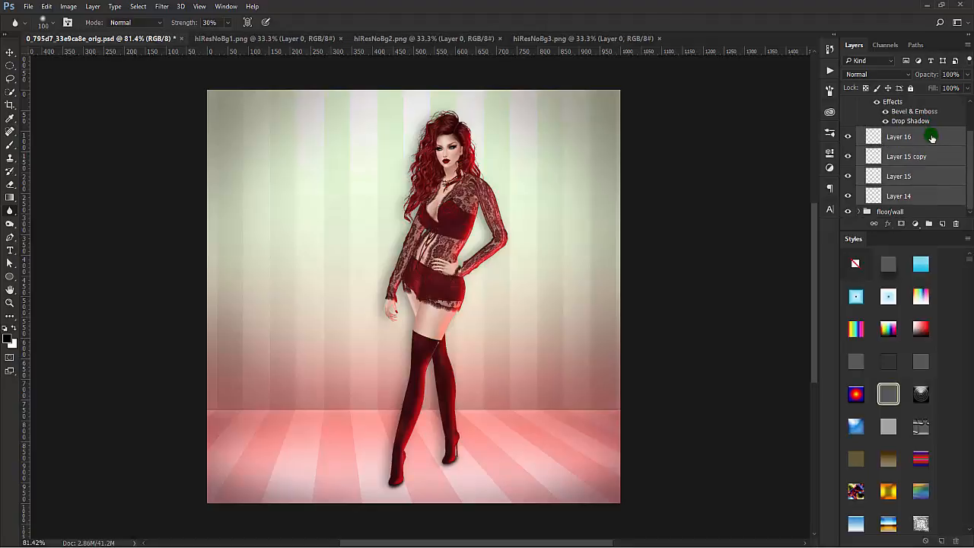
pyautogui.click(930, 224)
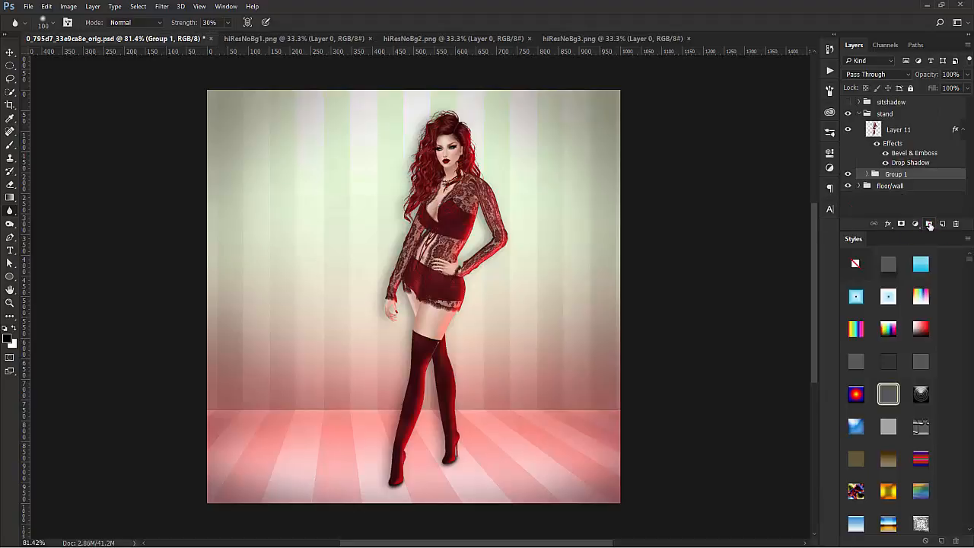
pyautogui.click(867, 174)
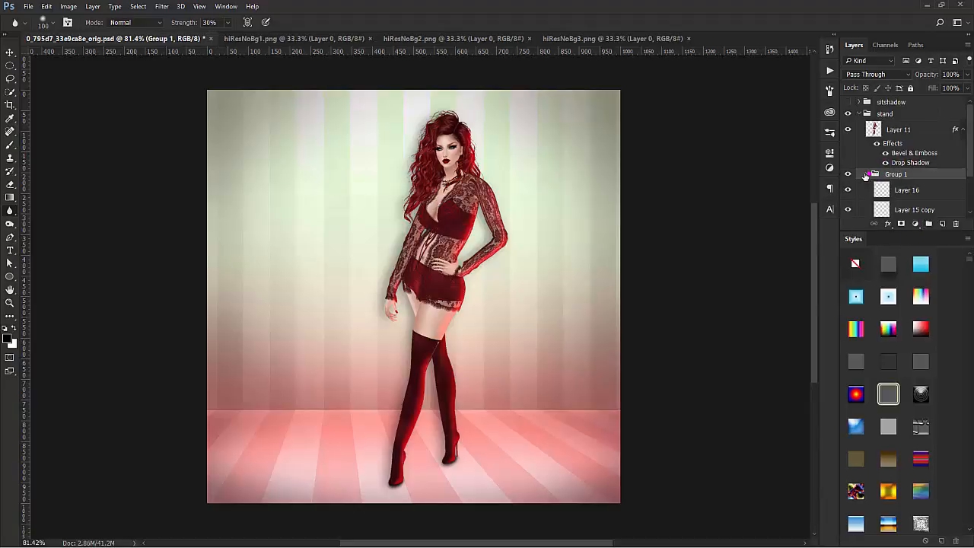
pyautogui.click(867, 176)
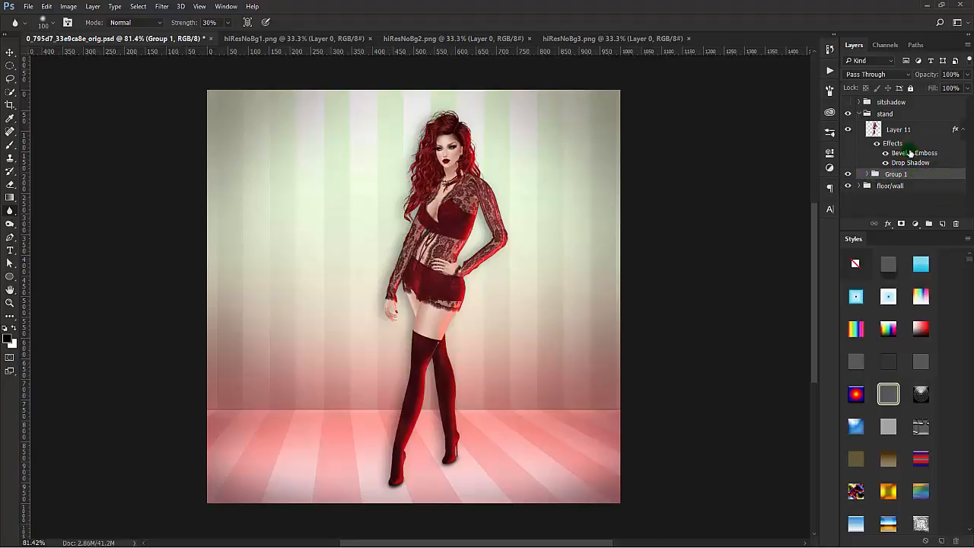
# Step: Fill the figure's outline on a new layer beneath Layer 11 with a black Foreground to Transparent gradient fading toward the head, then deselect
pyautogui.click(942, 223)
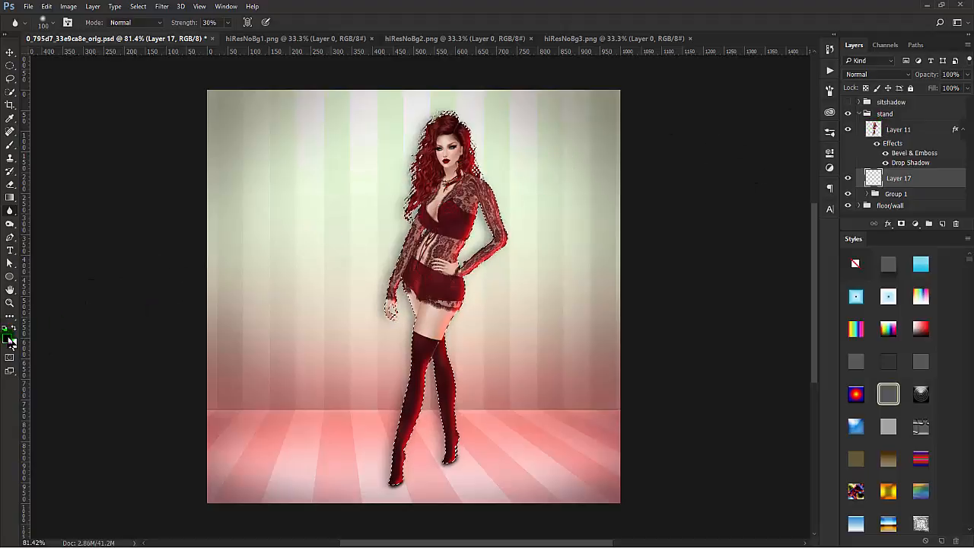
pyautogui.click(10, 197)
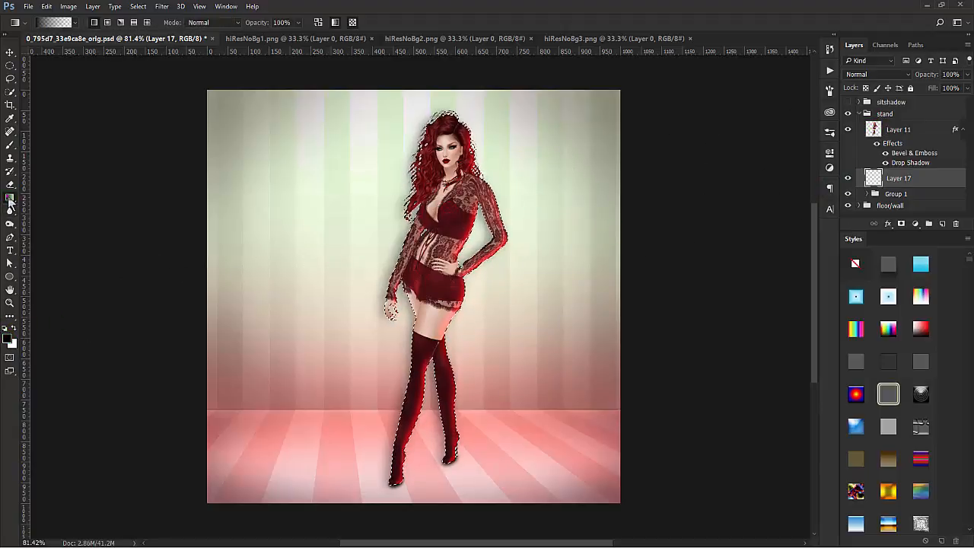
pyautogui.click(55, 22)
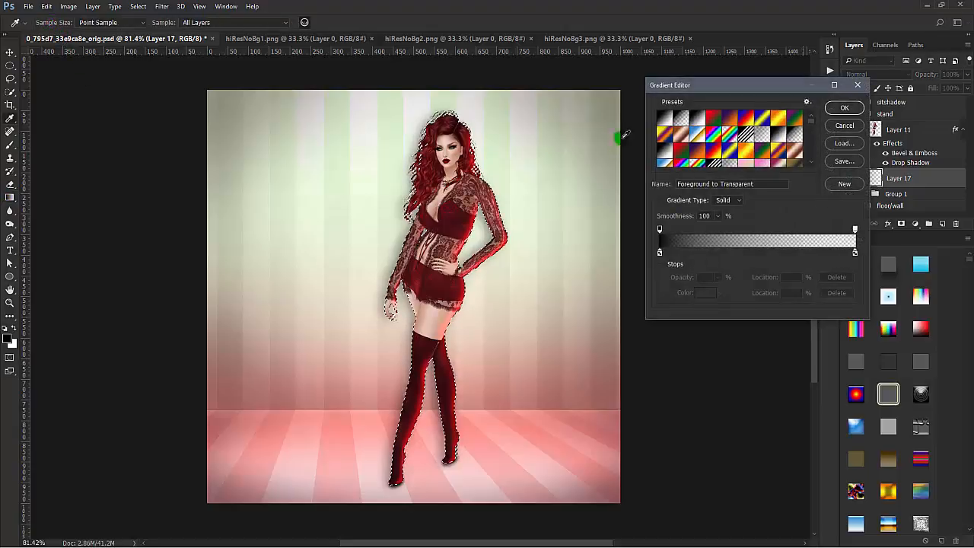
pyautogui.click(847, 108)
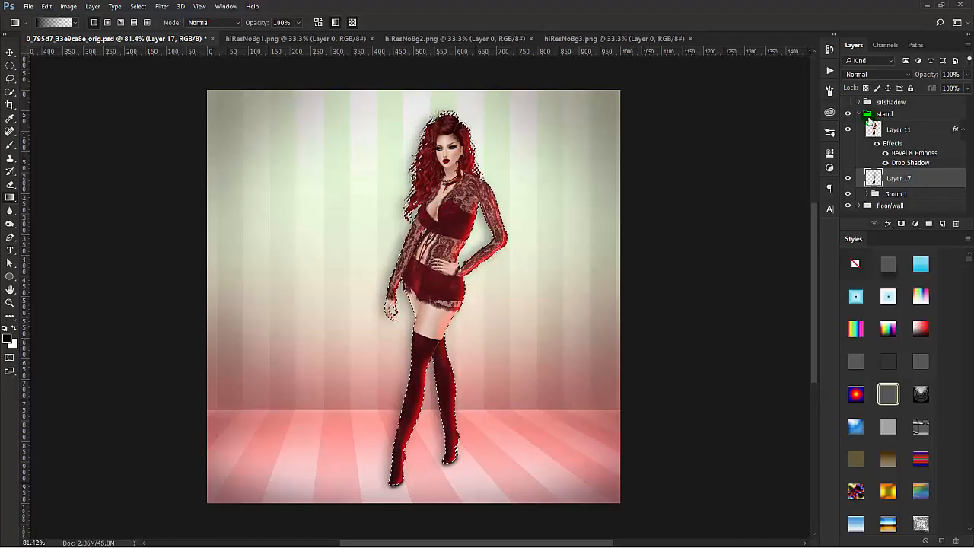
pyautogui.hotkey('ctrl', 'd')
pyautogui.click(849, 130)
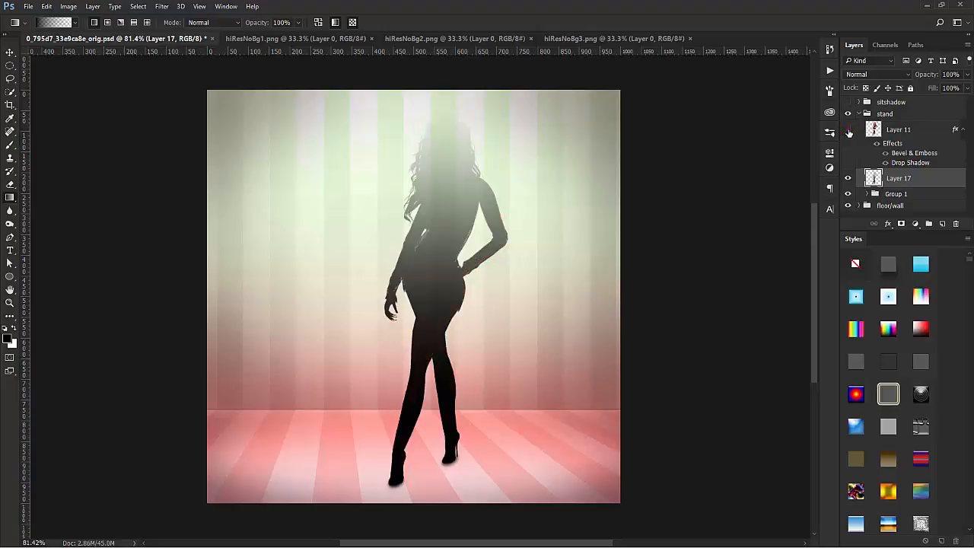
pyautogui.click(849, 131)
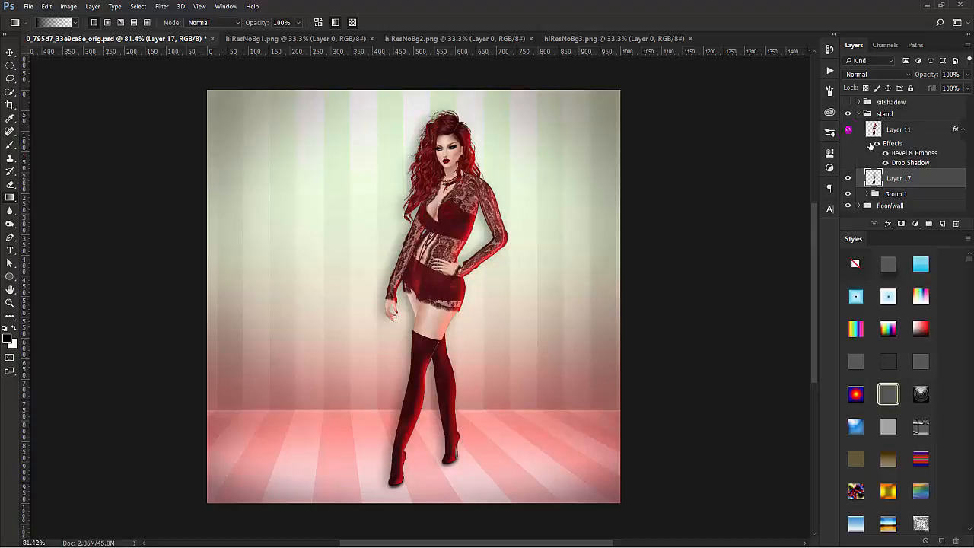
# Step: Move Layer 11, Layer 17 and Group 1 together so the figure stands near the right edge of the room
pyautogui.click(931, 132)
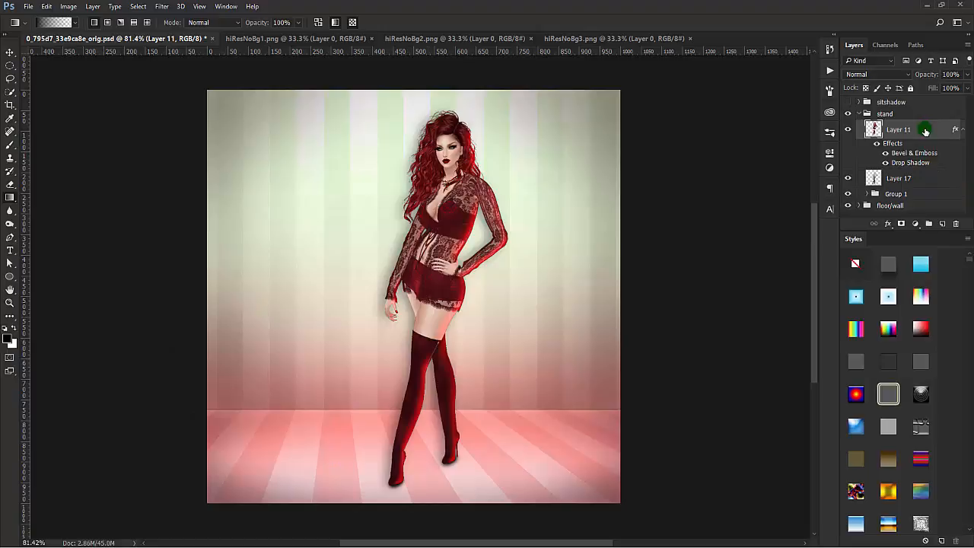
pyautogui.keyDown('shift'); pyautogui.click(915, 195); pyautogui.keyUp('shift')
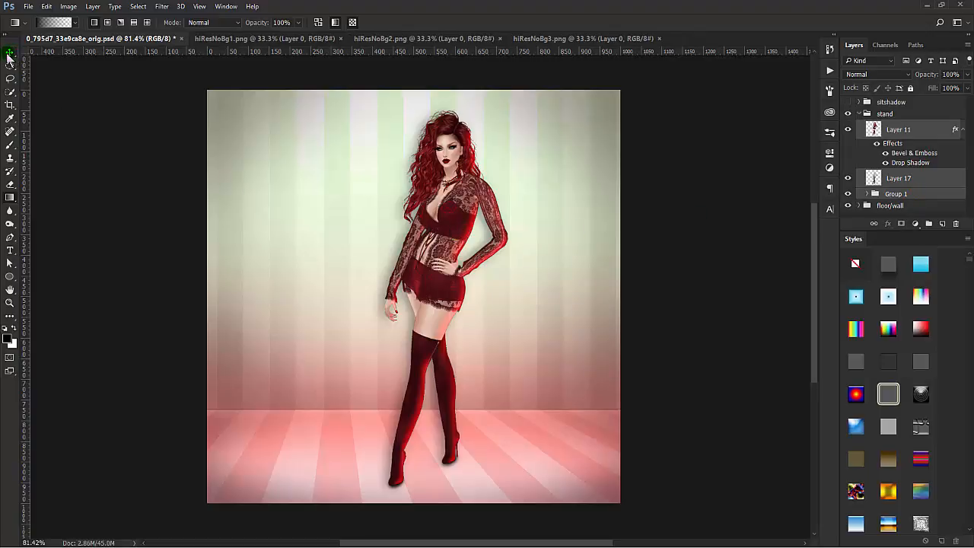
pyautogui.press('v')
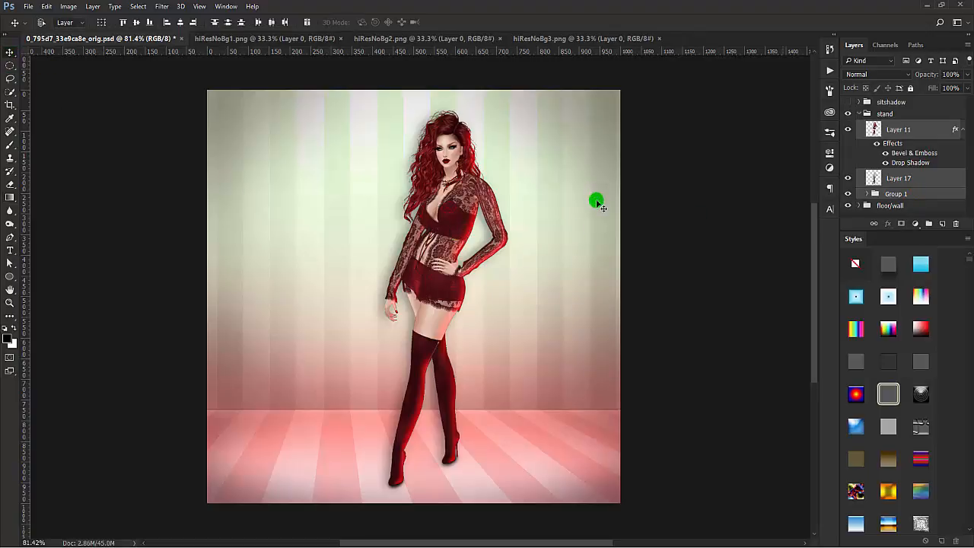
pyautogui.moveTo(533, 296); pyautogui.dragTo(638, 301)
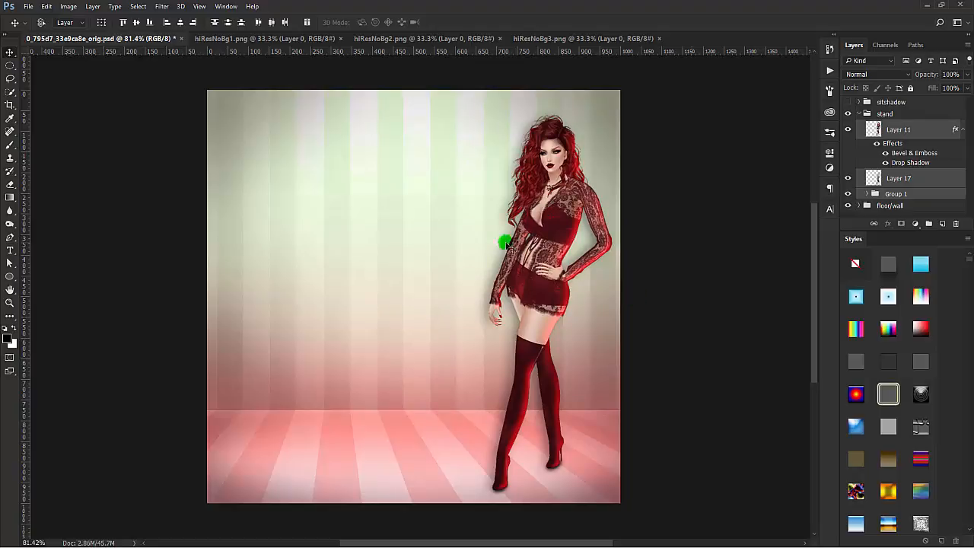
# Step: Distort Layer 17 into a shadow falling back and away from the shoes, with width about 111%, height about 56% and skew about 45°
pyautogui.click(919, 180)
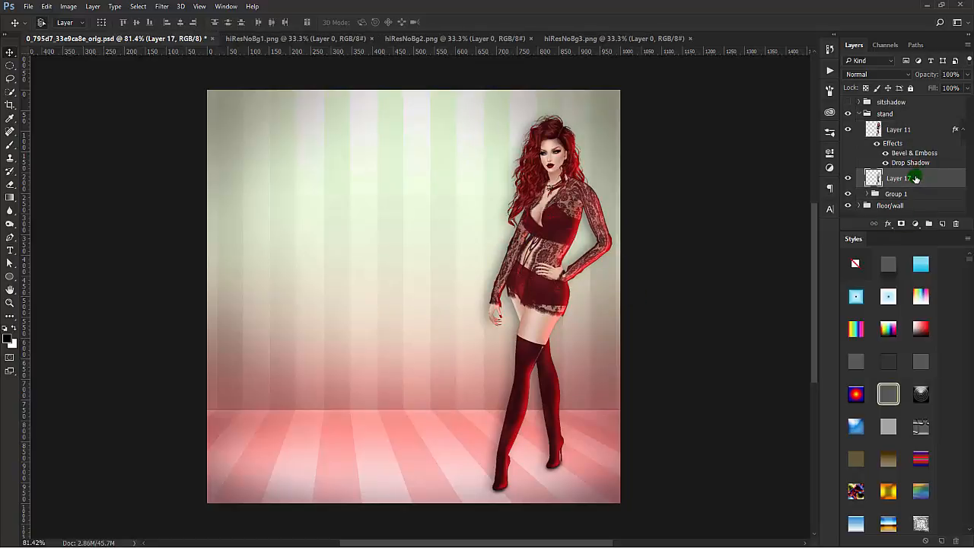
pyautogui.hotkey('ctrl', 't')
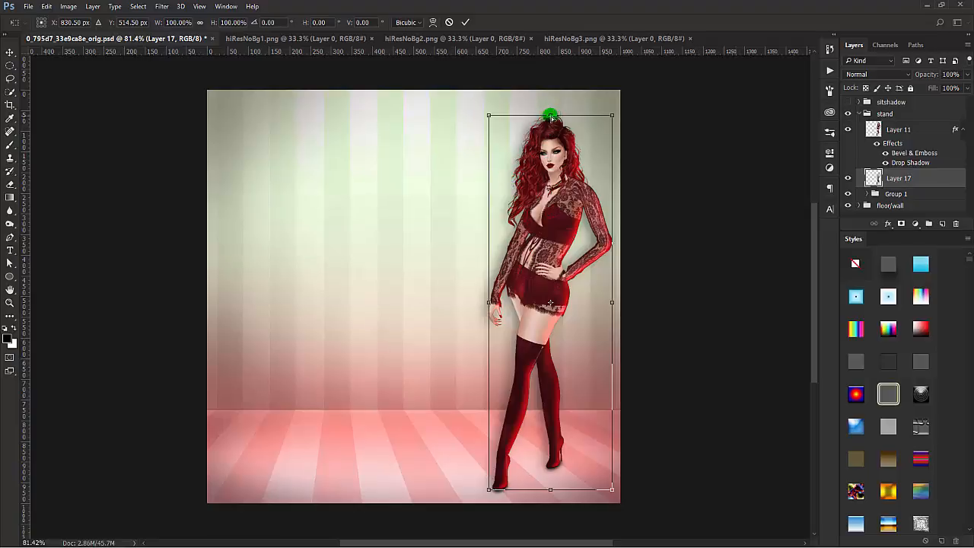
pyautogui.moveTo(551, 117); pyautogui.dragTo(273, 340)
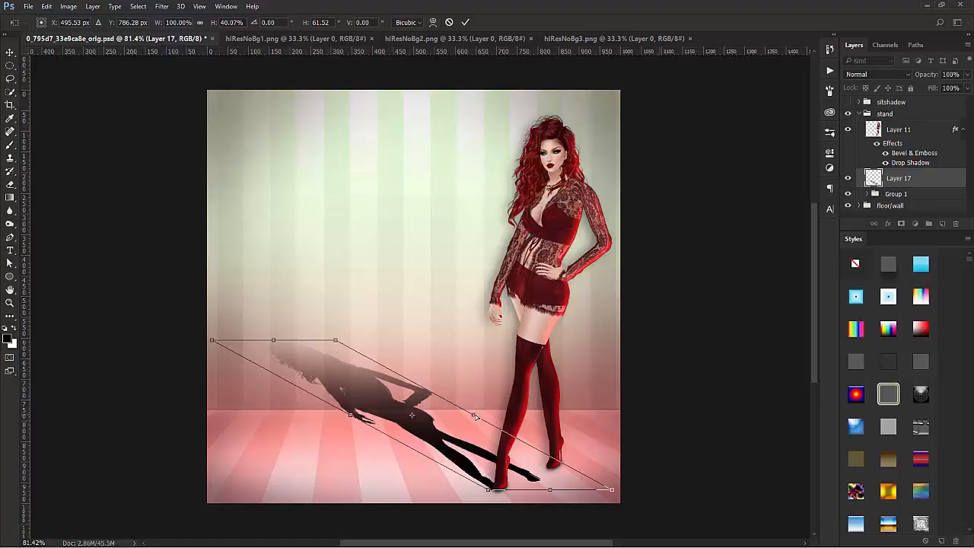
pyautogui.moveTo(475, 417); pyautogui.dragTo(486, 393)
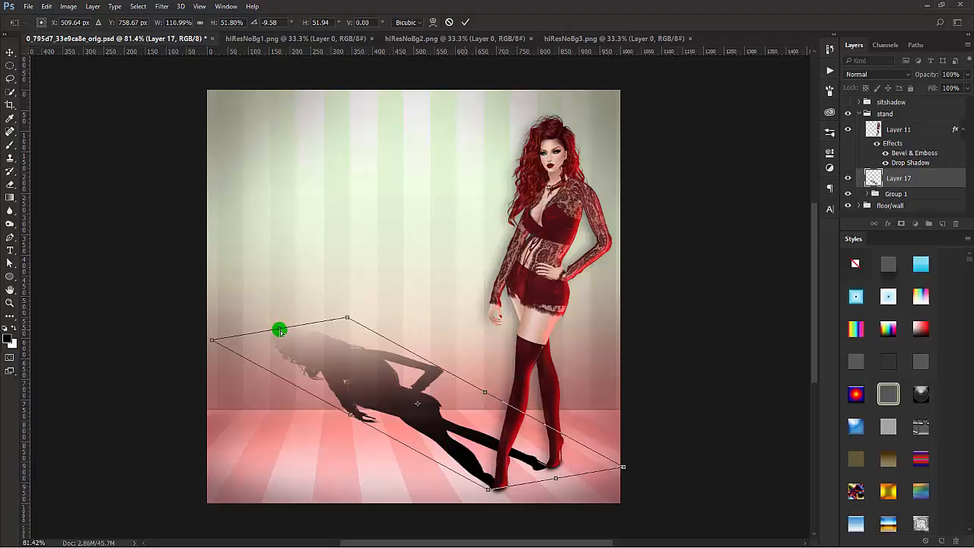
pyautogui.moveTo(280, 330); pyautogui.dragTo(320, 306)
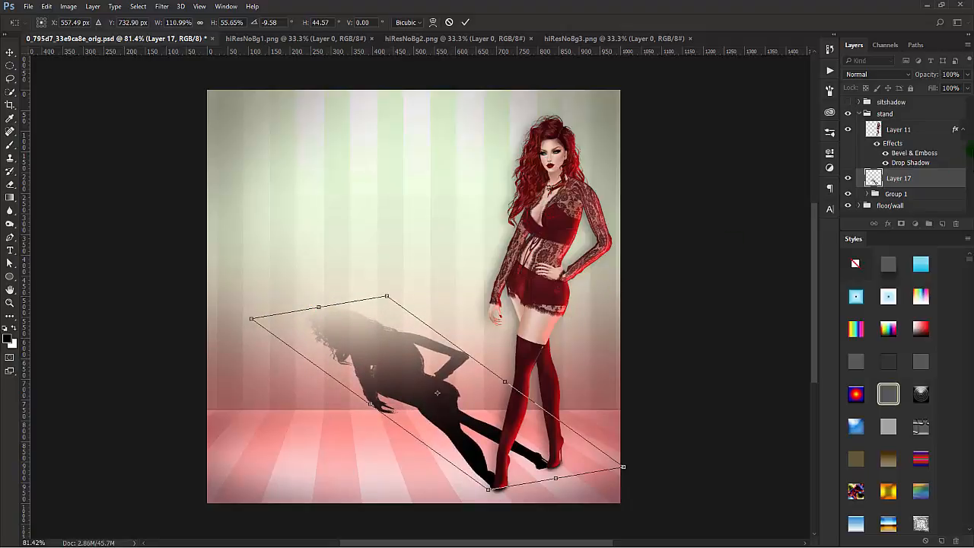
pyautogui.press('Return')
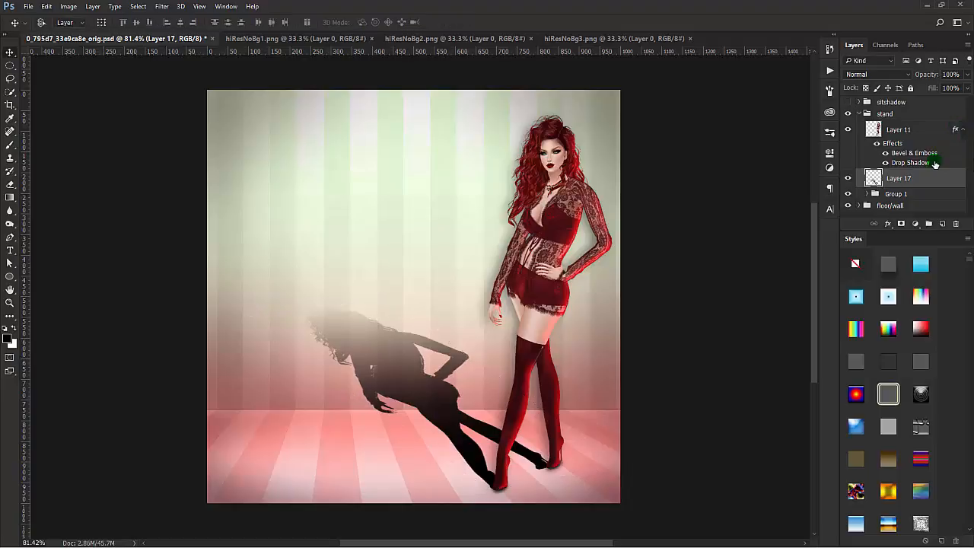
# Step: Select the part of Layer 17's shadow above the floor line and transform it upright onto the wall, height about 238%, skew about -28°
pyautogui.click(10, 65)
pyautogui.rightClick(10, 66)
pyautogui.click(69, 65)
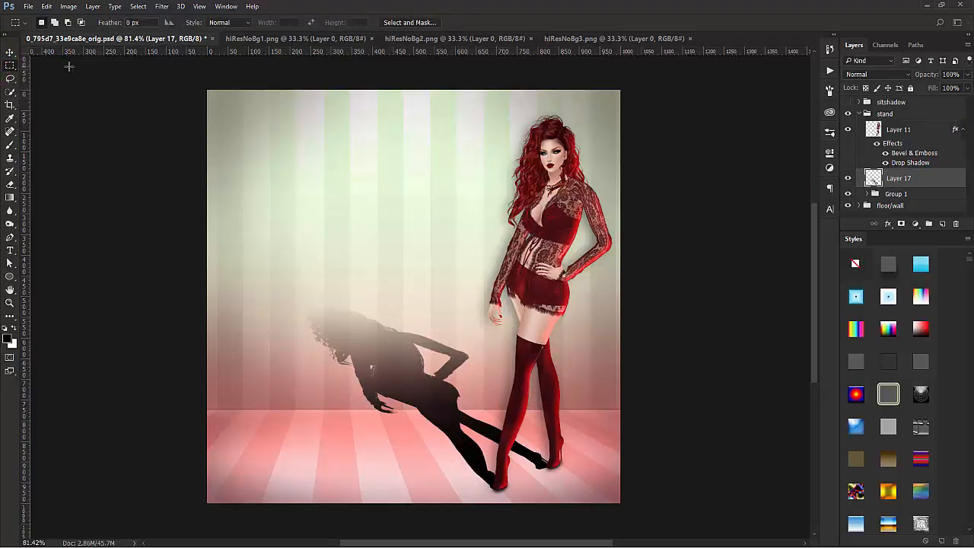
pyautogui.moveTo(300, 297); pyautogui.dragTo(470, 409)
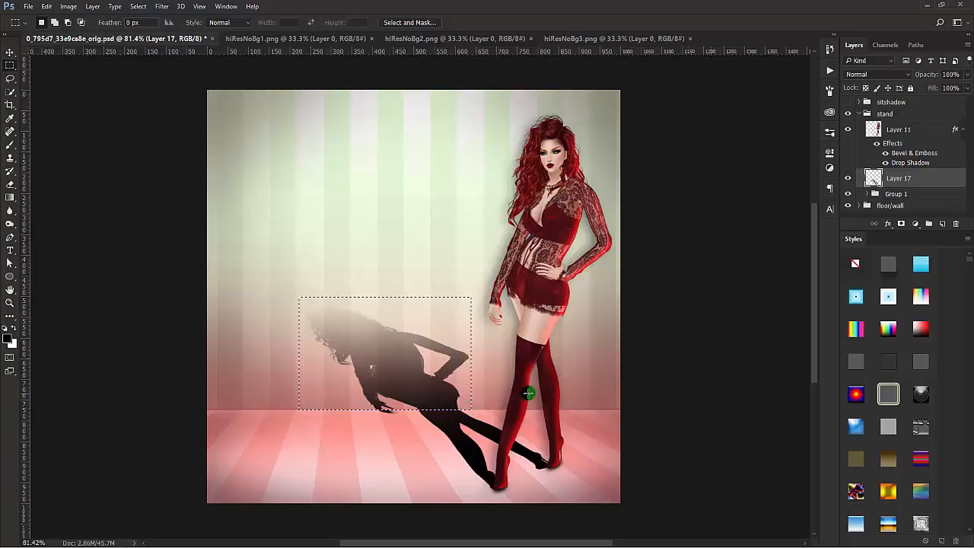
pyautogui.rightClick(422, 363)
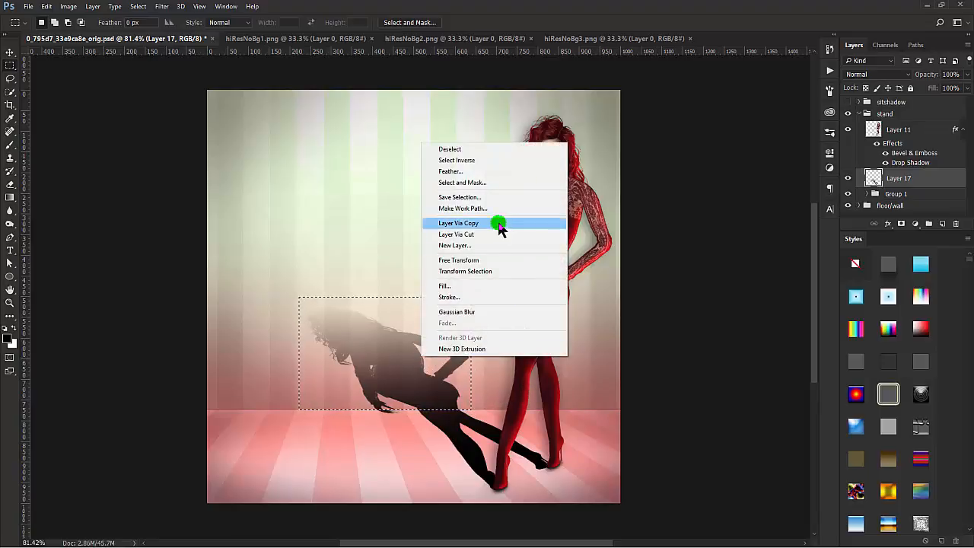
pyautogui.click(470, 261)
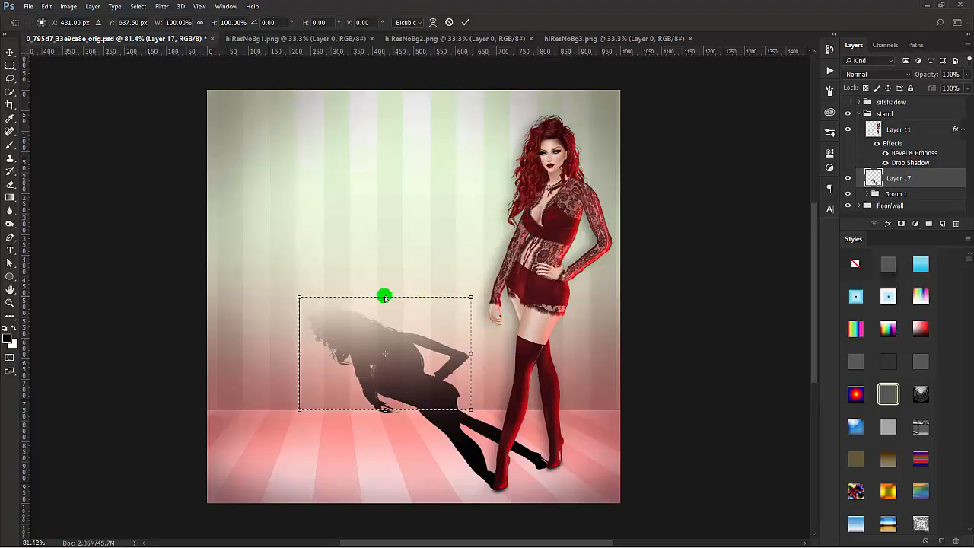
pyautogui.moveTo(384, 297); pyautogui.dragTo(511, 160)
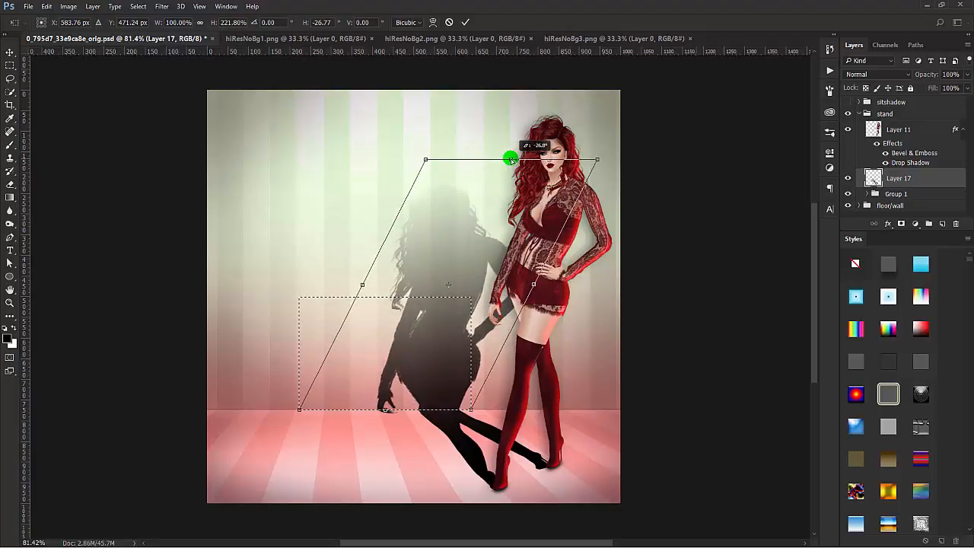
pyautogui.moveTo(511, 159); pyautogui.dragTo(525, 158)
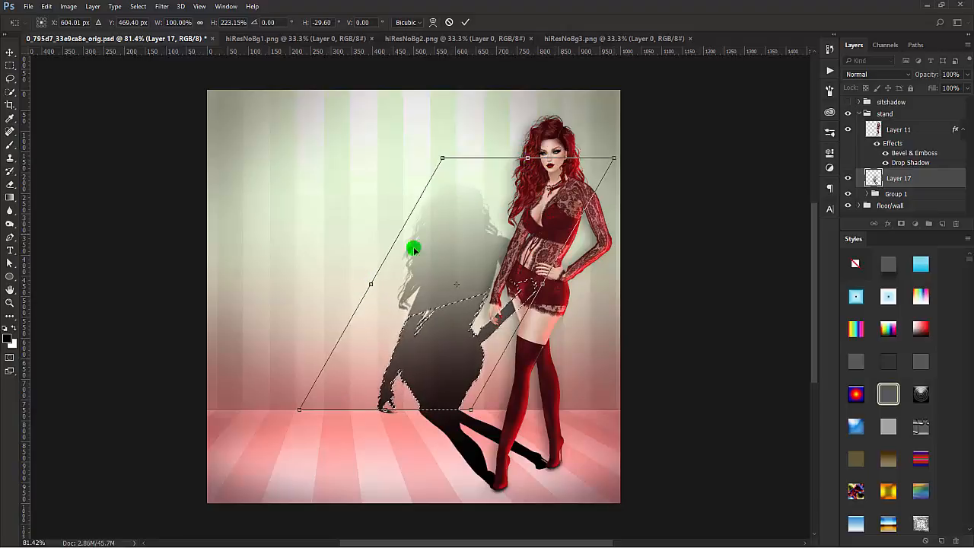
pyautogui.moveTo(525, 158); pyautogui.dragTo(525, 141)
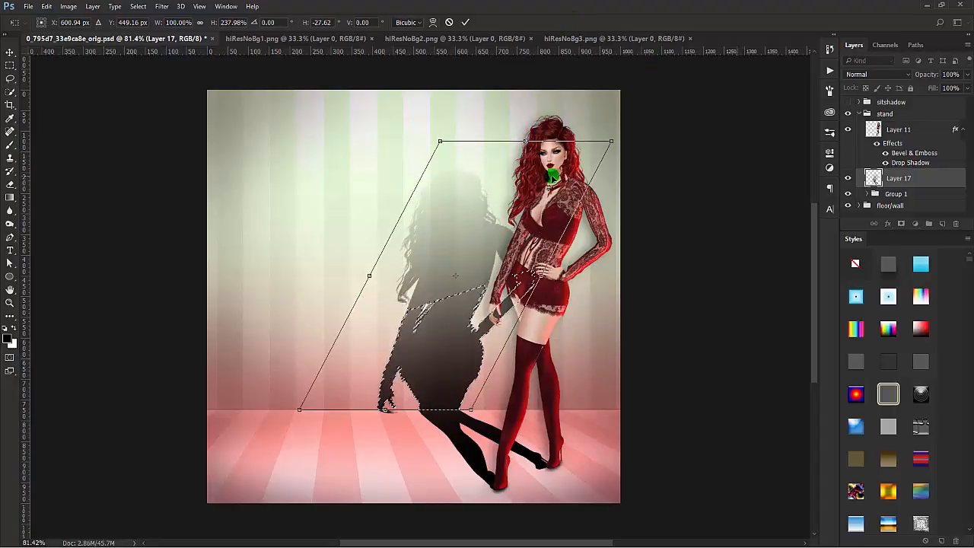
pyautogui.press('Return')
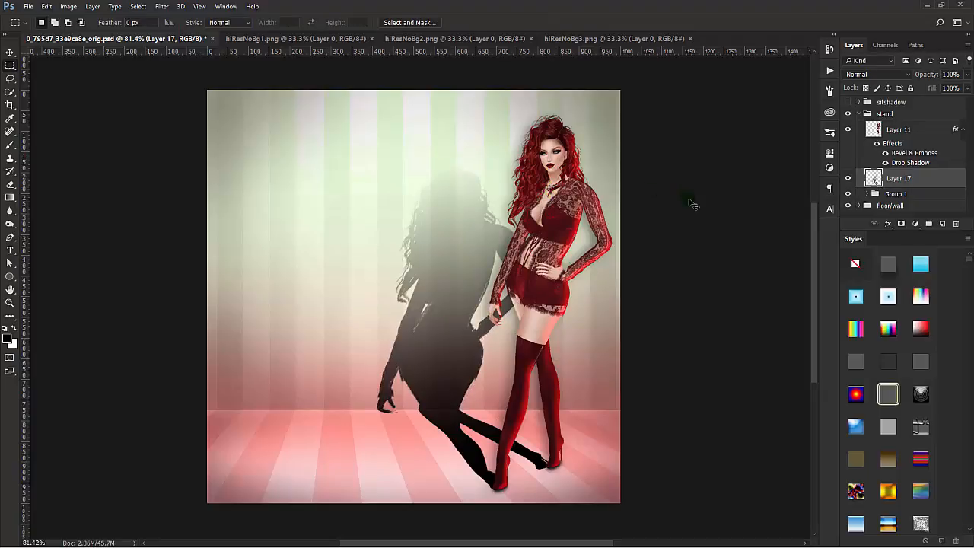
# Step: Narrow Layer 17's whole shadow to about 78% width toward the figure and warp its feet to meet the shoes
pyautogui.hotkey('ctrl', 't')
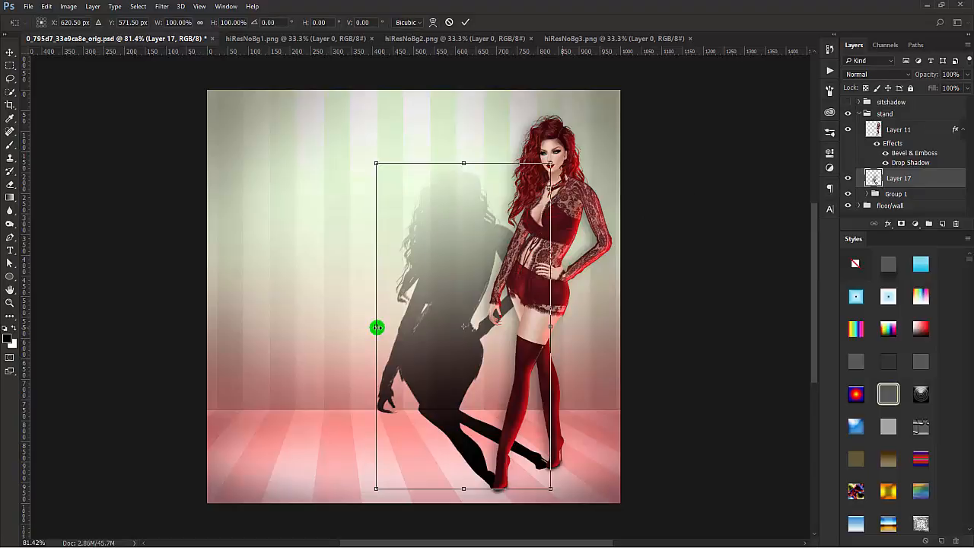
pyautogui.moveTo(378, 326); pyautogui.dragTo(404, 326)
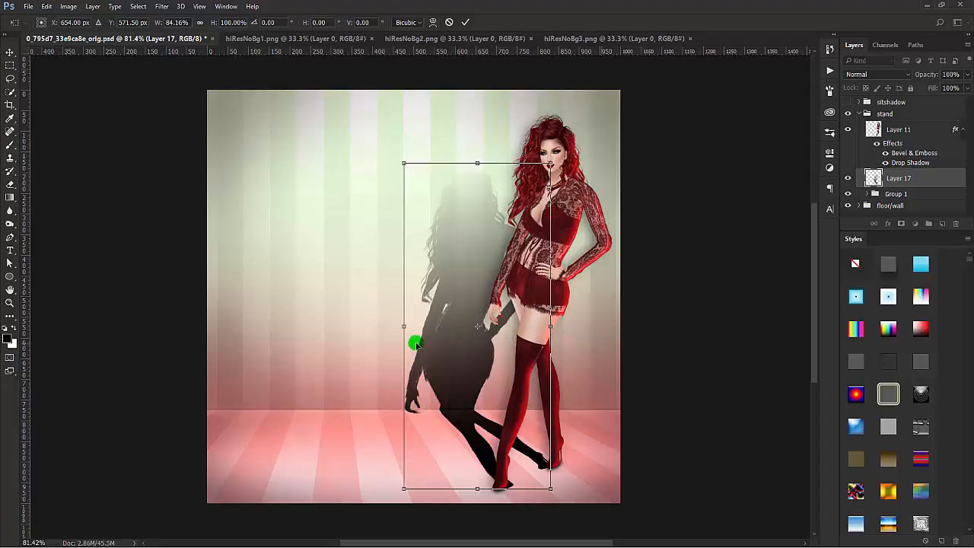
pyautogui.moveTo(405, 325); pyautogui.dragTo(413, 326)
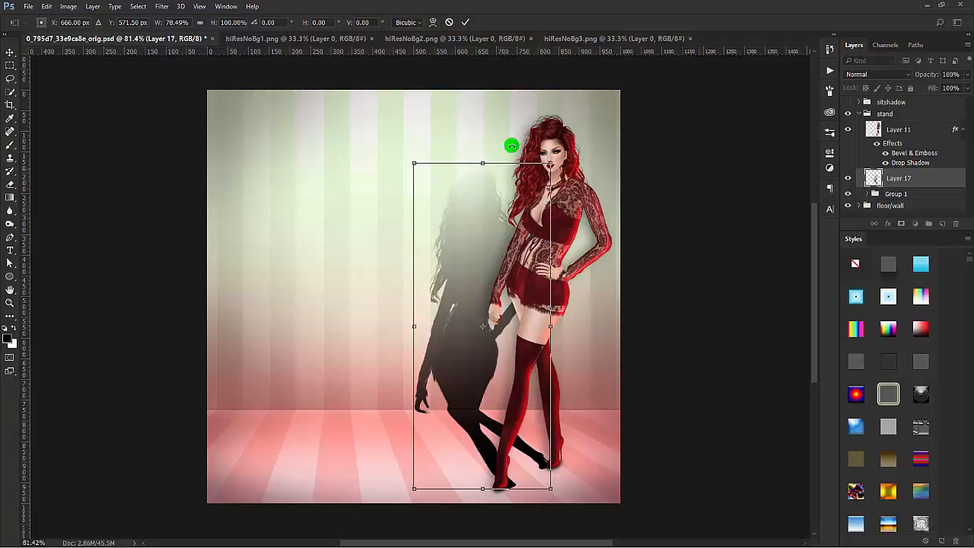
pyautogui.click(434, 23)
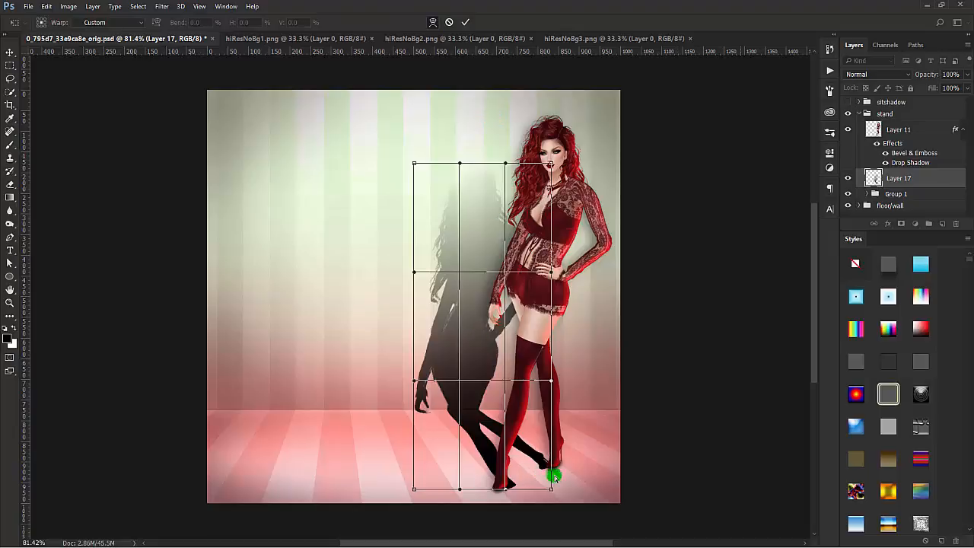
pyautogui.moveTo(548, 472); pyautogui.dragTo(484, 494)
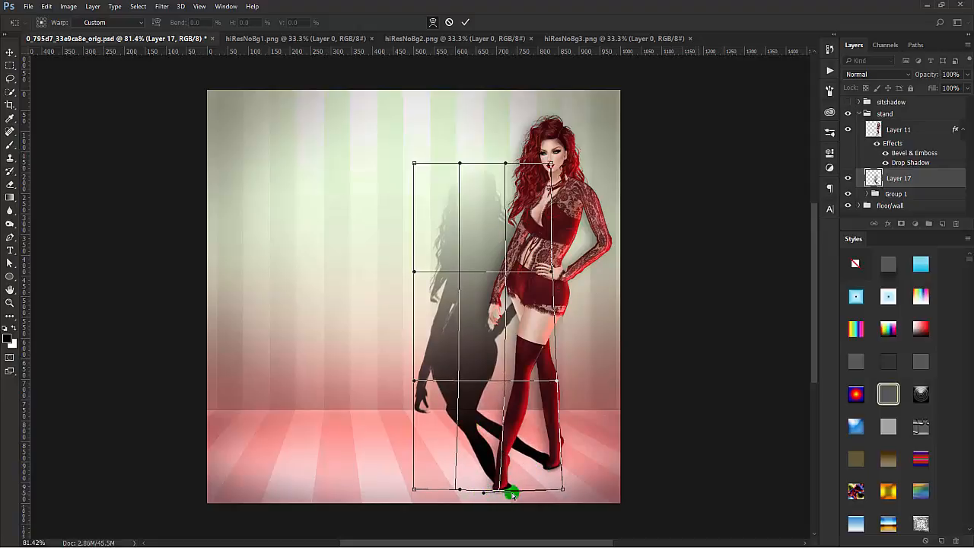
pyautogui.moveTo(504, 484); pyautogui.dragTo(558, 472)
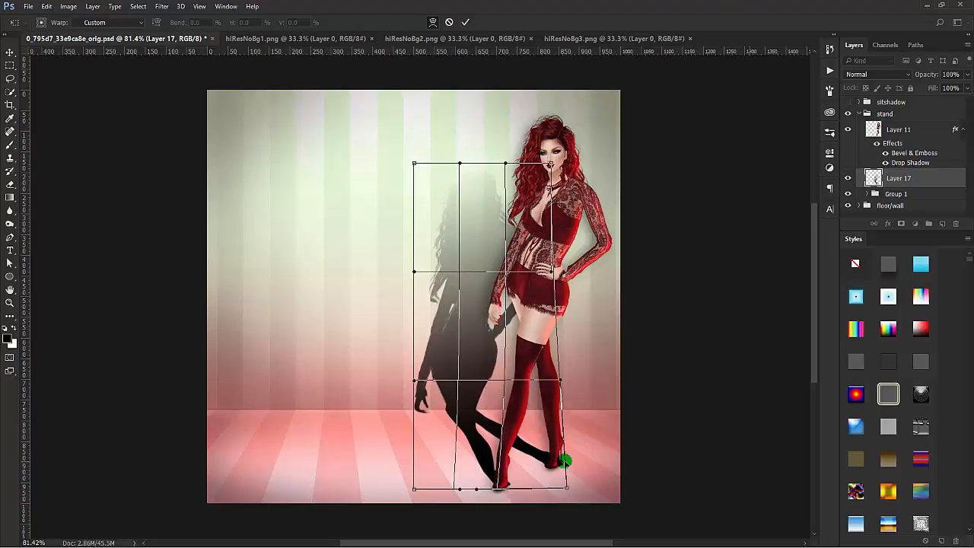
pyautogui.click(465, 22)
# Step: Erase the shadow remnants on Layer 17 beside the back shoe with the Eraser, raising its flow to 100%
pyautogui.click(9, 185)
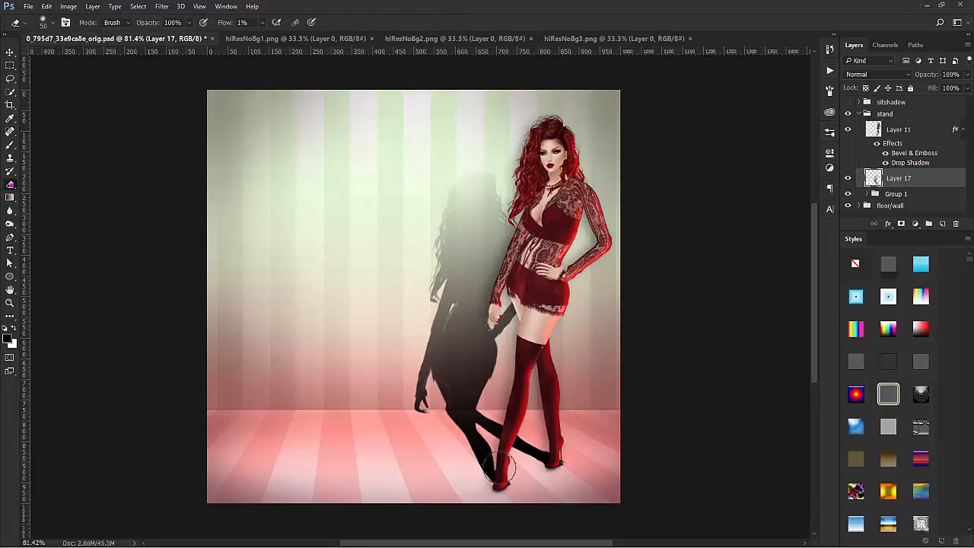
pyautogui.click(570, 464)
pyautogui.click(572, 459)
pyautogui.press('[')
pyautogui.press('[')
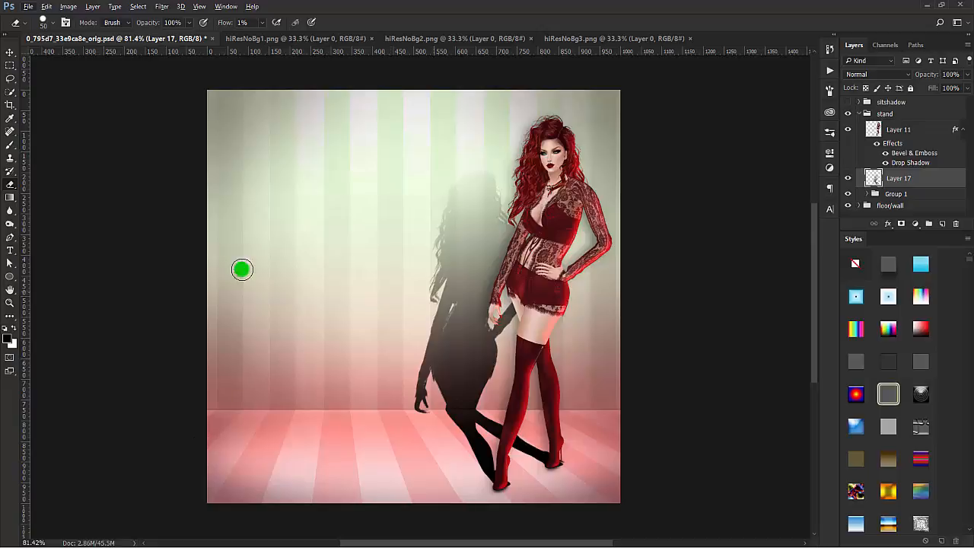
pyautogui.moveTo(224, 22); pyautogui.dragTo(320, 29)
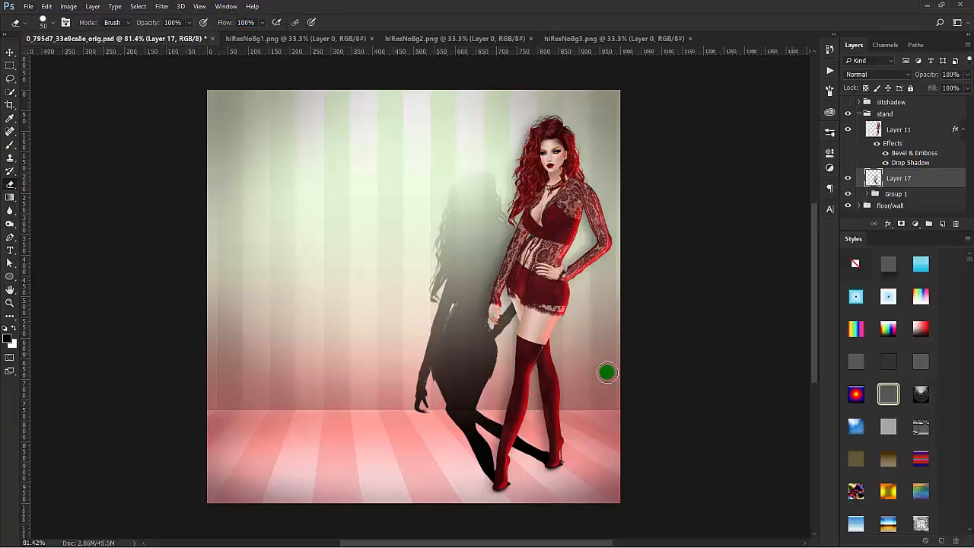
pyautogui.moveTo(564, 467)
pyautogui.mouseDown()
pyautogui.moveTo(542, 477)
pyautogui.moveTo(539, 493)
pyautogui.moveTo(515, 483)
pyautogui.moveTo(512, 498)
pyautogui.moveTo(571, 503)
pyautogui.mouseUp()
pyautogui.moveTo(573, 477)
pyautogui.mouseDown()
pyautogui.moveTo(555, 483)
pyautogui.moveTo(570, 474)
pyautogui.mouseUp()
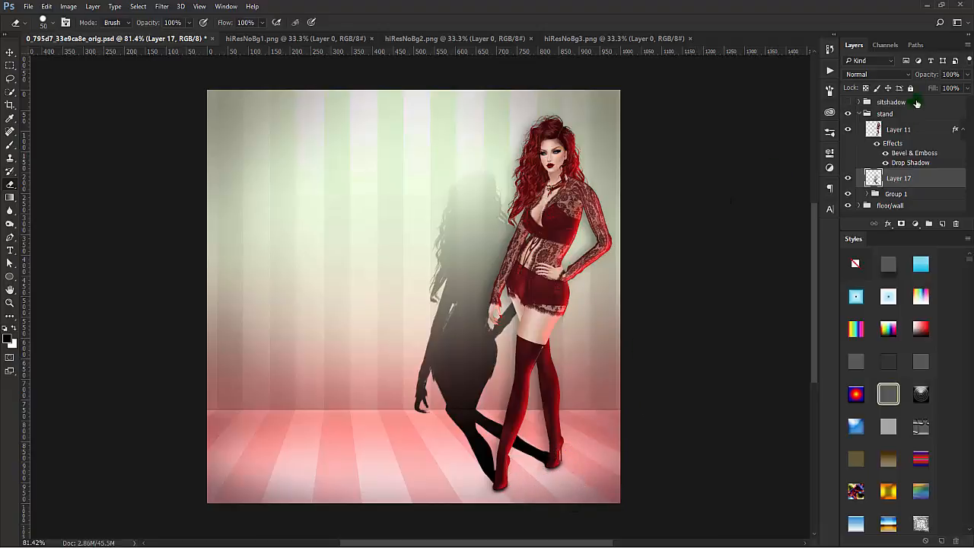
# Step: Lower Layer 17's opacity to 31% and soften the shadow on the wall and floor with the Blur tool at 30% strength
pyautogui.moveTo(917, 76); pyautogui.dragTo(897, 79)
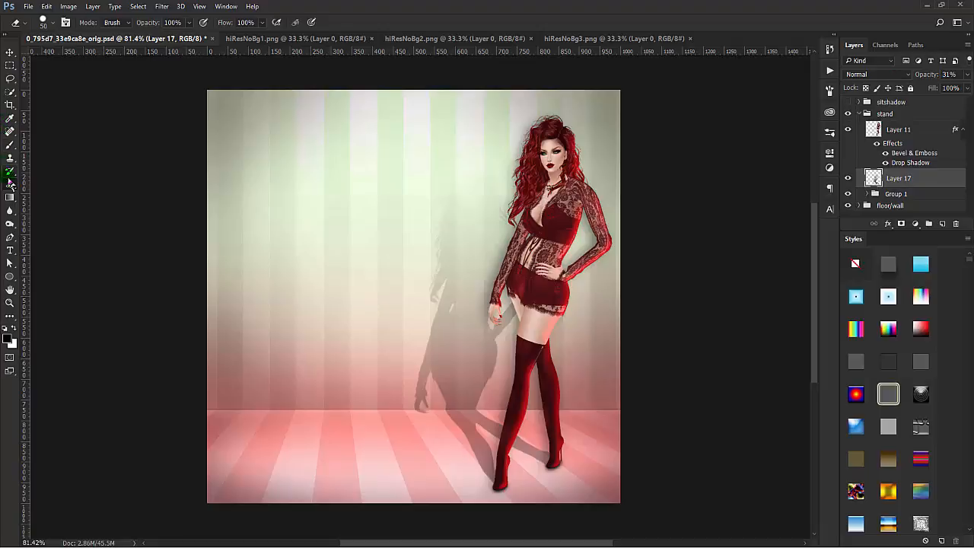
pyautogui.click(10, 210)
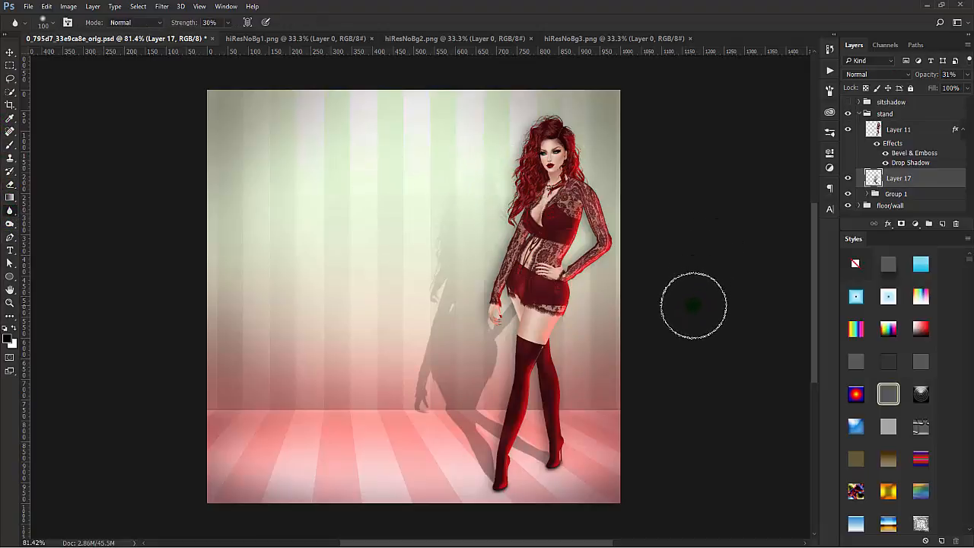
pyautogui.moveTo(460, 259)
pyautogui.mouseDown()
pyautogui.moveTo(499, 357)
pyautogui.moveTo(495, 395)
pyautogui.moveTo(428, 380)
pyautogui.moveTo(438, 358)
pyautogui.mouseUp()
pyautogui.click(455, 269)
pyautogui.click(464, 214)
pyautogui.click(511, 205)
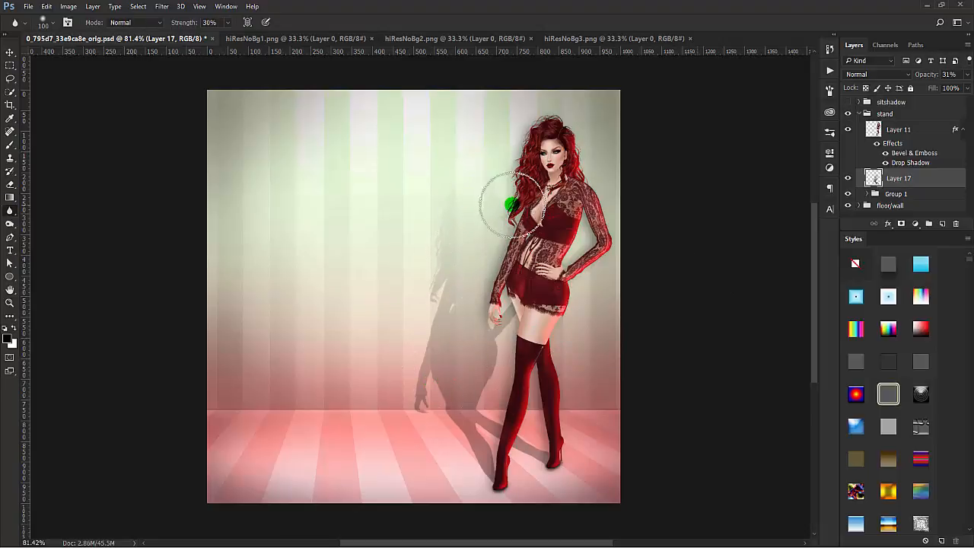
pyautogui.moveTo(604, 396); pyautogui.dragTo(488, 319)
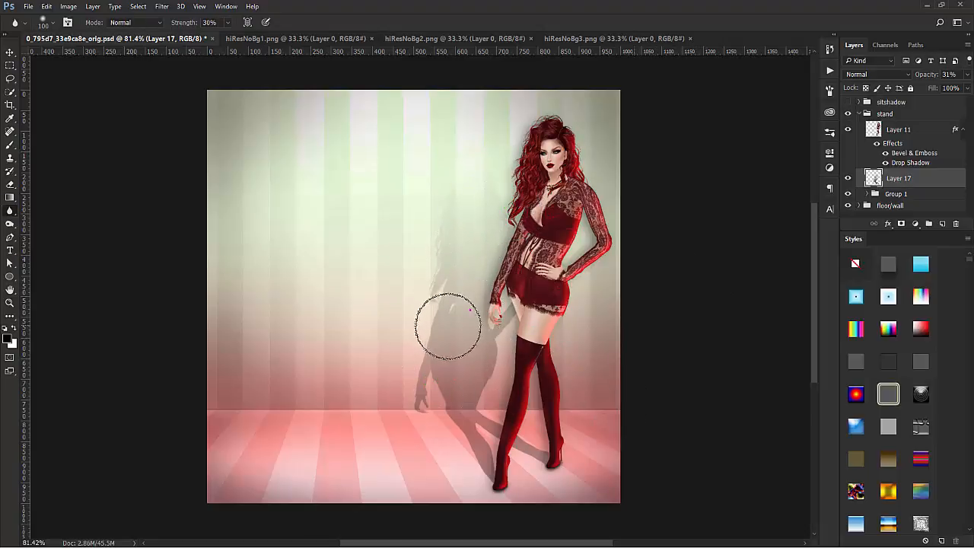
pyautogui.click(431, 360)
pyautogui.moveTo(548, 429)
pyautogui.mouseDown()
pyautogui.moveTo(509, 441)
pyautogui.moveTo(480, 410)
pyautogui.mouseUp()
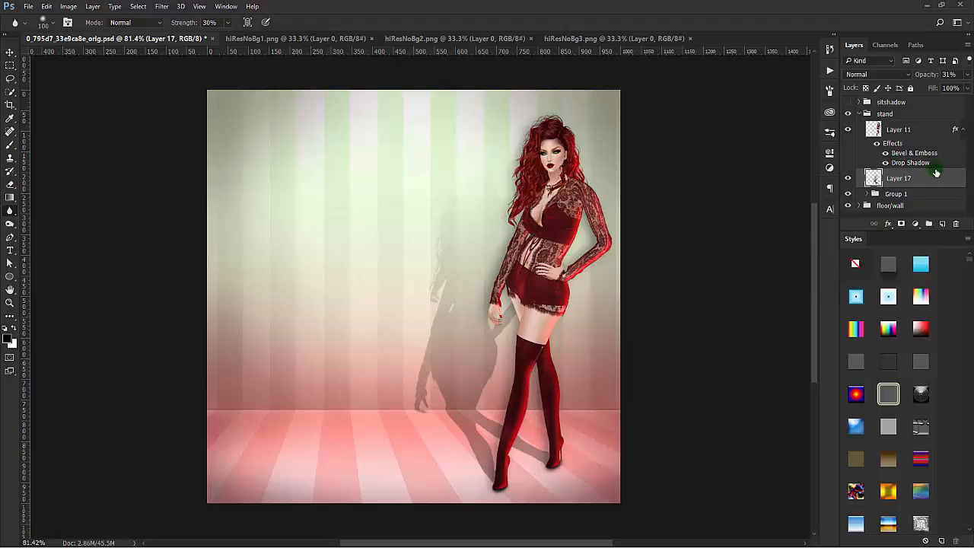
# Step: Move Layer 11, Layer 17 and Group 1 together so the figure stands near the middle of the room
pyautogui.click(932, 126)
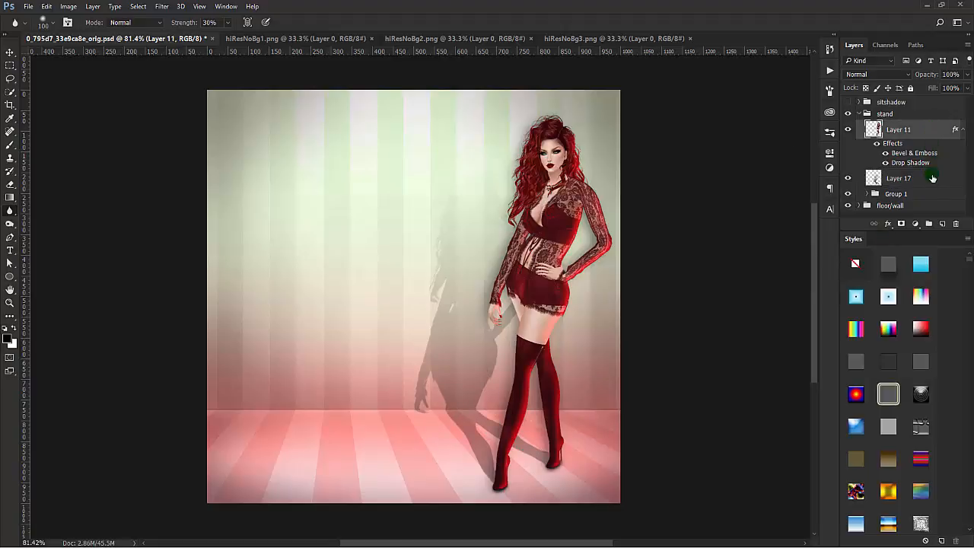
pyautogui.keyDown('shift'); pyautogui.click(931, 195); pyautogui.keyUp('shift')
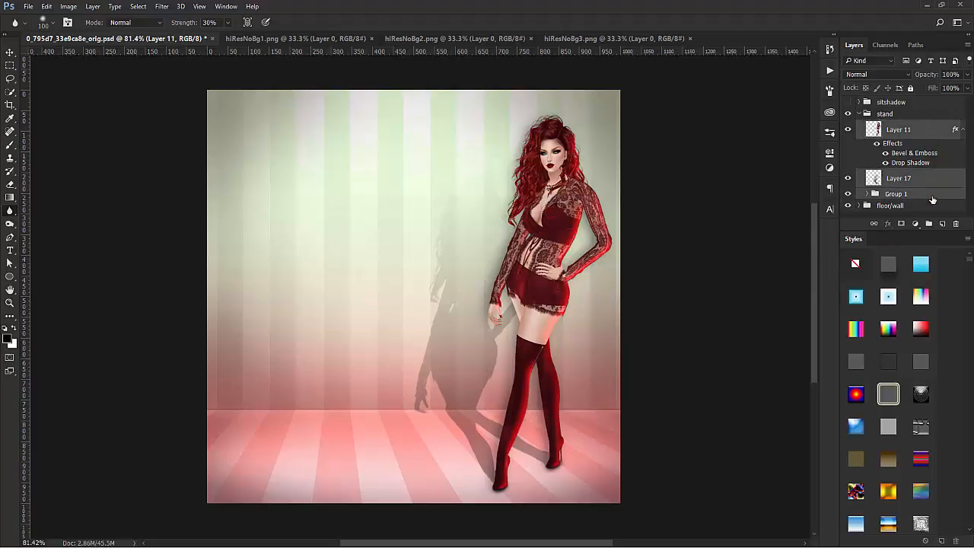
pyautogui.click(11, 52)
pyautogui.moveTo(505, 114); pyautogui.dragTo(451, 202)
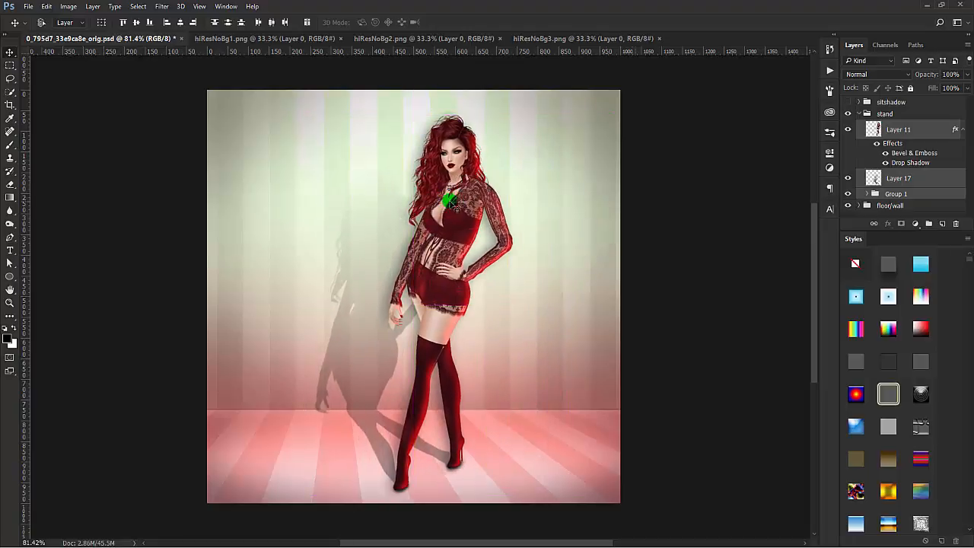
# Step: Collapse and hide the stand group, and show the sitshadow group with the seated figure
pyautogui.click(926, 135)
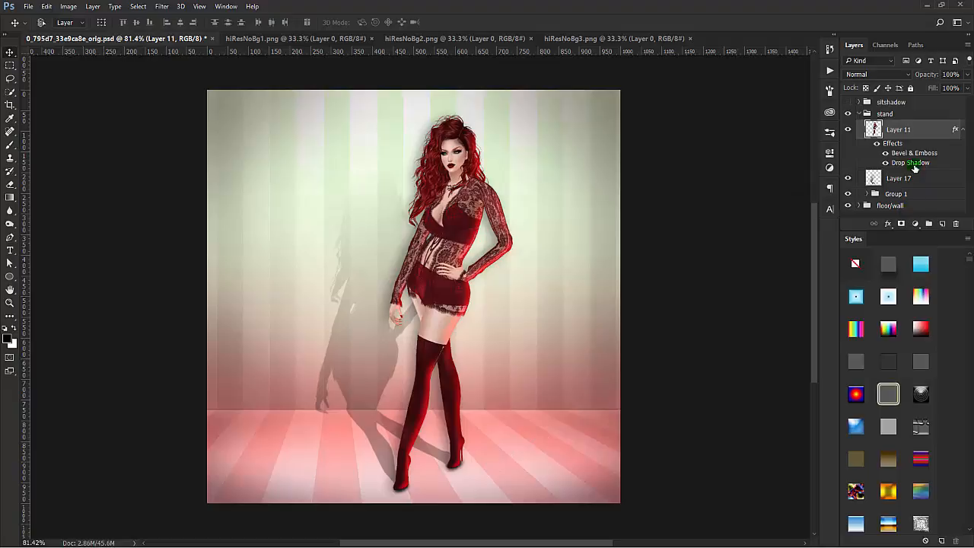
pyautogui.click(860, 113)
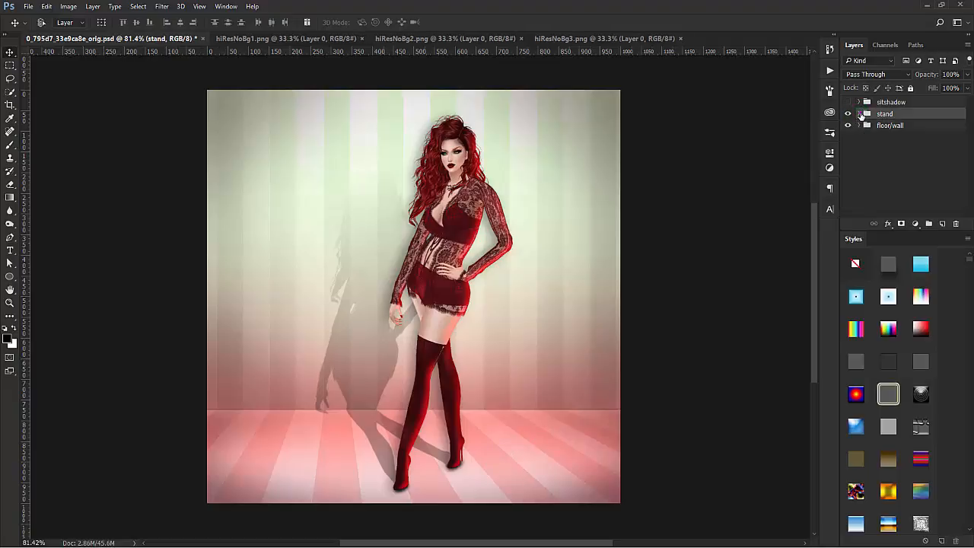
pyautogui.click(849, 114)
pyautogui.click(848, 102)
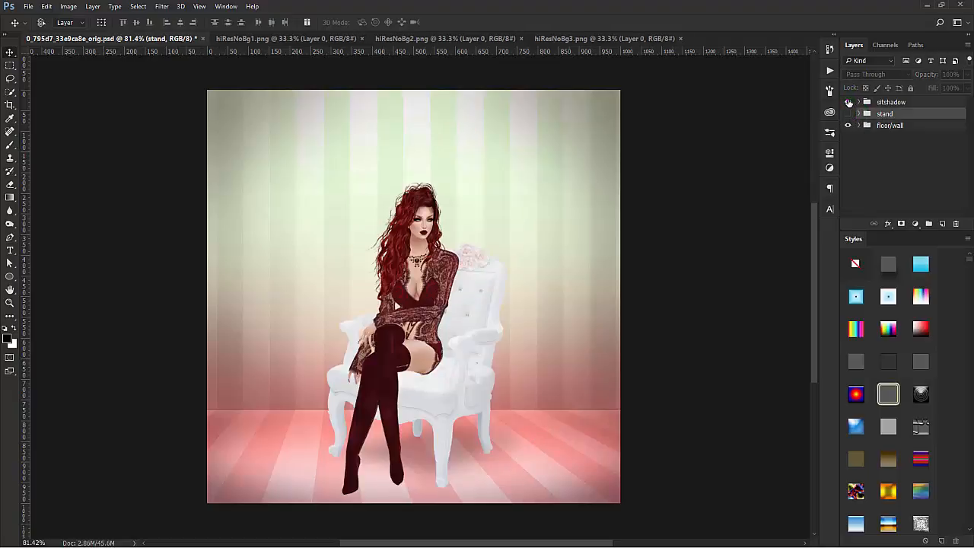
# Step: Expand the sitshadow group and add a new empty layer beneath the chair's Layer 5
pyautogui.click(919, 102)
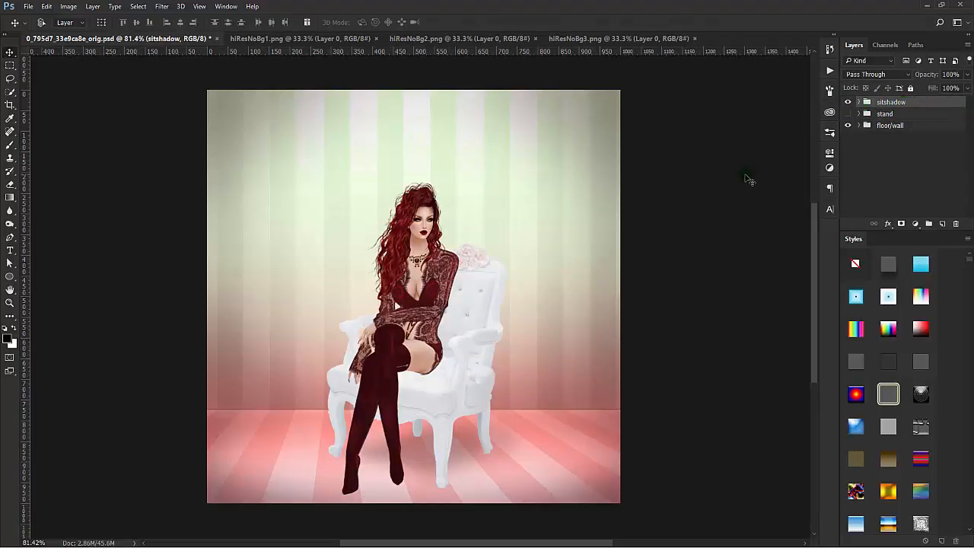
pyautogui.click(861, 102)
pyautogui.click(928, 137)
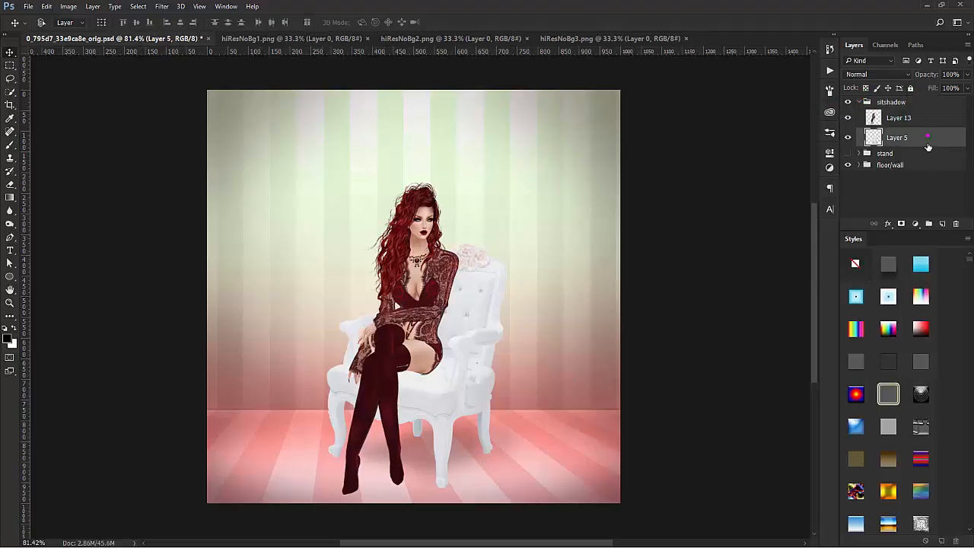
pyautogui.click(942, 223)
pyautogui.moveTo(933, 137); pyautogui.dragTo(918, 169)
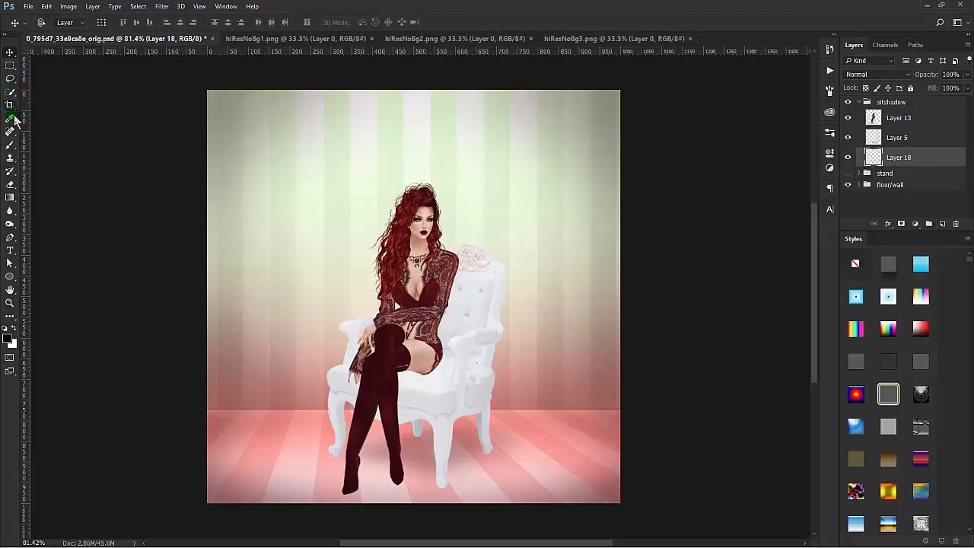
# Step: Make a small black-filled circle on Layer 18 with the Elliptical Marquee tool, on the floor beside the chair
pyautogui.click(10, 66)
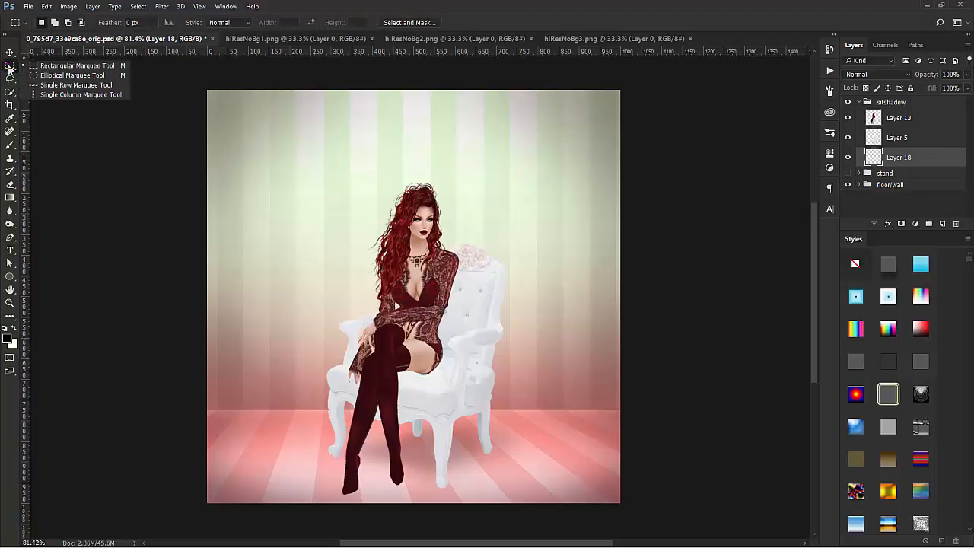
pyautogui.click(66, 76)
pyautogui.moveTo(518, 444); pyautogui.dragTo(527, 453)
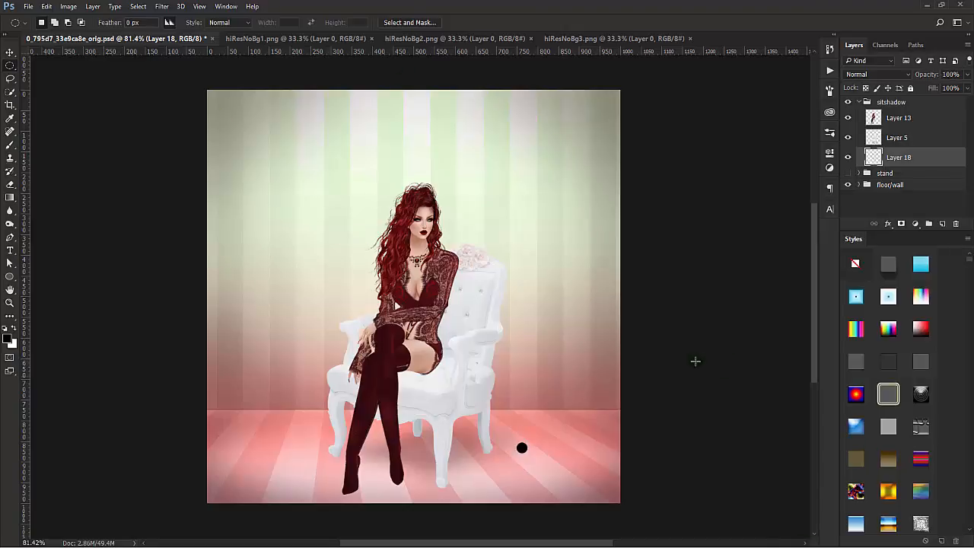
# Step: Move the black dot under the chair's front leg and place three duplicates of it under the other legs
pyautogui.click(10, 52)
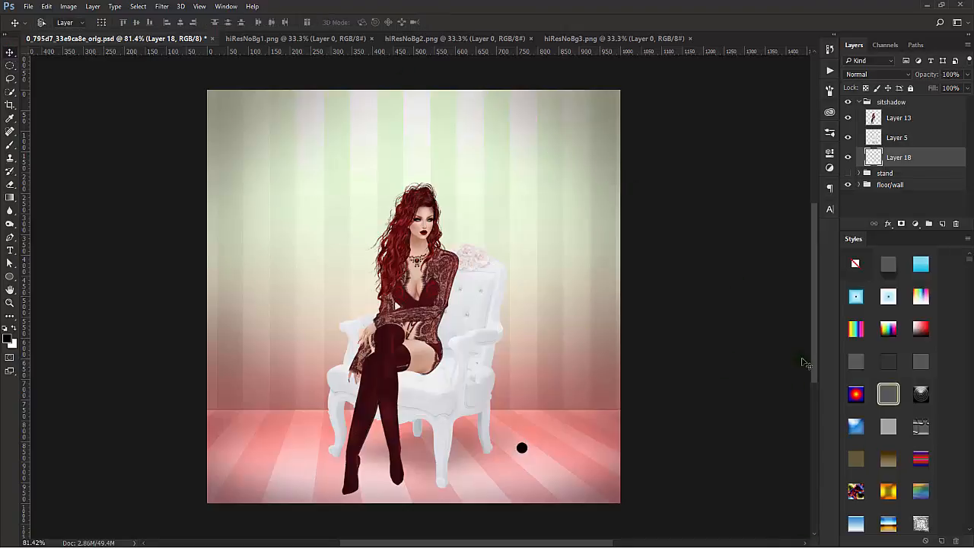
pyautogui.moveTo(727, 434); pyautogui.dragTo(647, 472)
pyautogui.click(558, 462)
pyautogui.moveTo(442, 479); pyautogui.dragTo(345, 449)
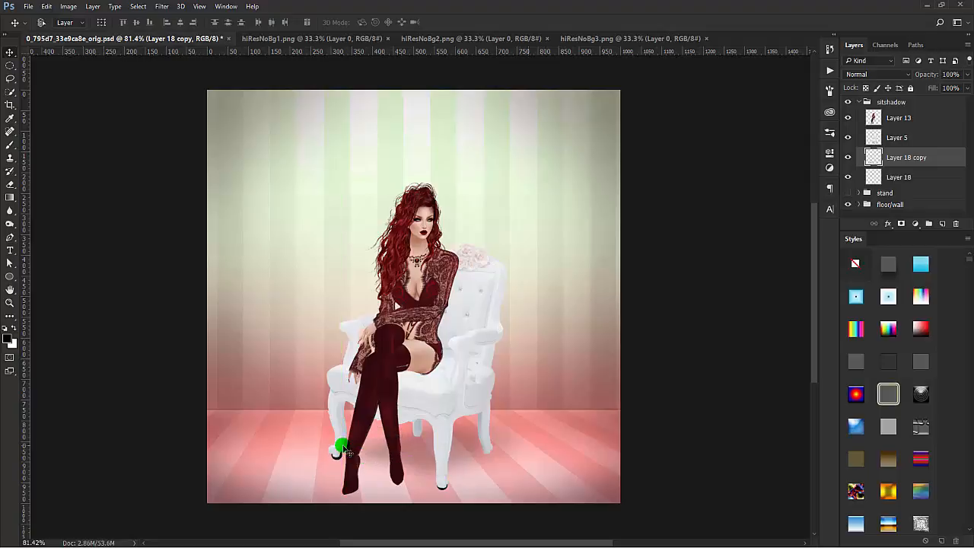
pyautogui.moveTo(346, 451); pyautogui.dragTo(497, 475)
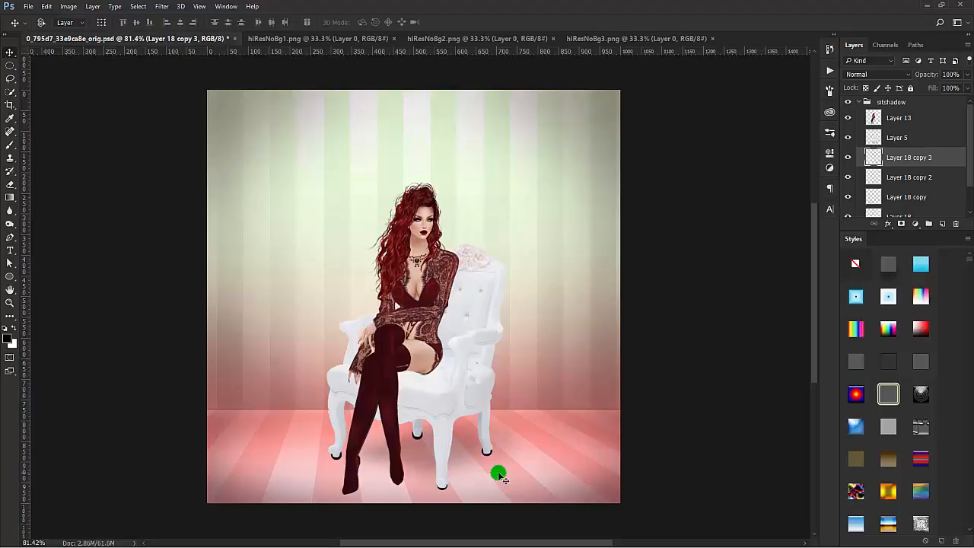
# Step: Flatten the dots under the two back legs, Layer 18 copy 3 and Layer 18 copy 2, with Free Transform
pyautogui.hotkey('ctrl', 't')
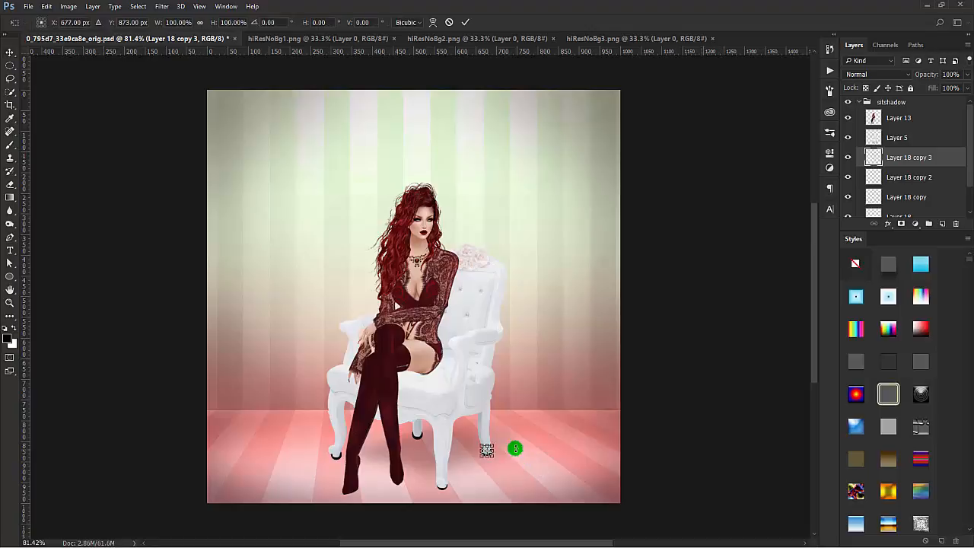
pyautogui.moveTo(488, 444); pyautogui.dragTo(488, 450)
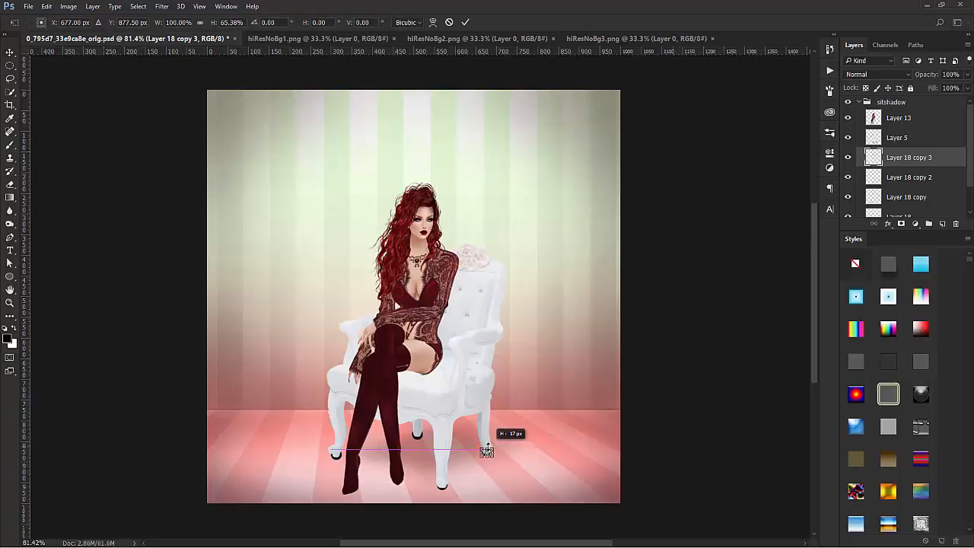
pyautogui.click(466, 23)
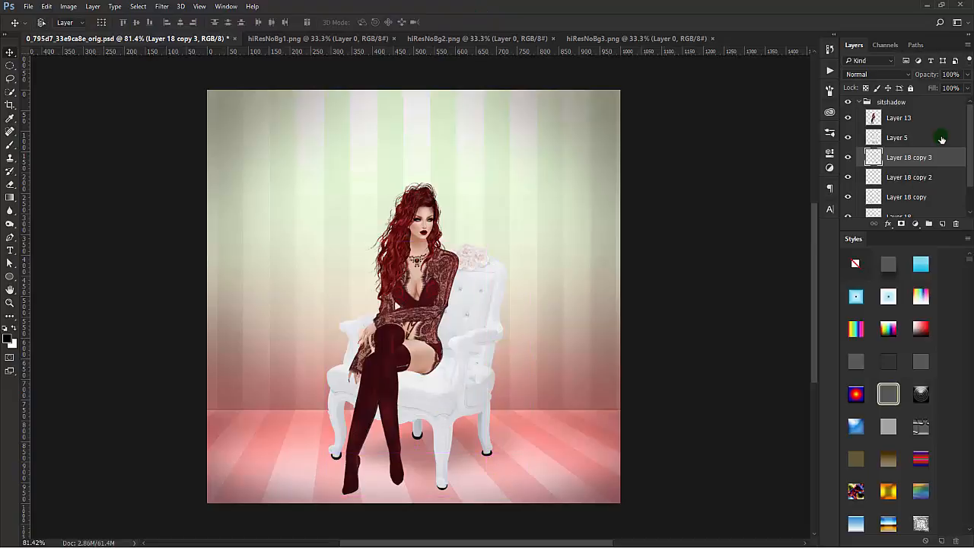
pyautogui.click(936, 181)
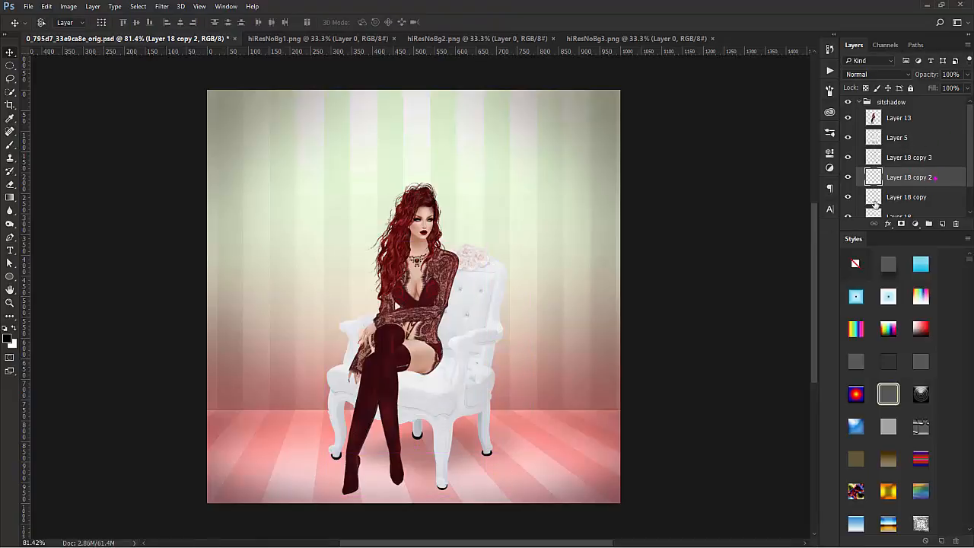
pyautogui.hotkey('ctrl', 't')
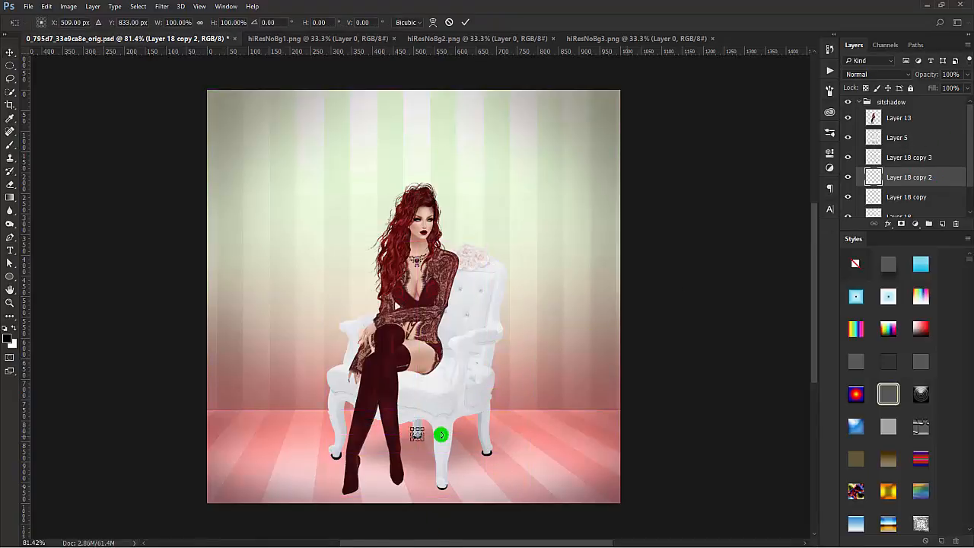
pyautogui.moveTo(417, 426); pyautogui.dragTo(417, 433)
pyautogui.click(466, 22)
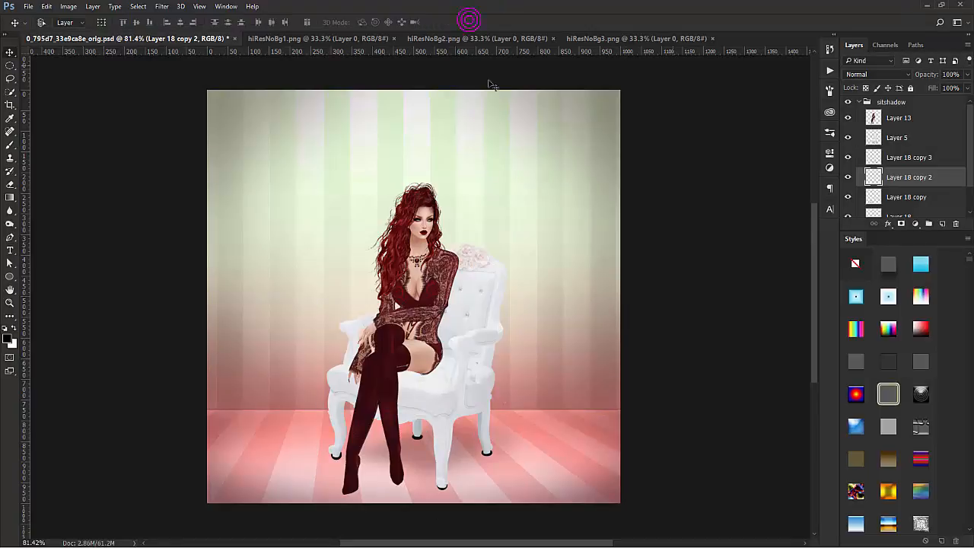
# Step: Flatten the remaining two dots, Layer 18 copy to about 69% height and Layer 18 under the front leg, with Free Transform
pyautogui.click(935, 200)
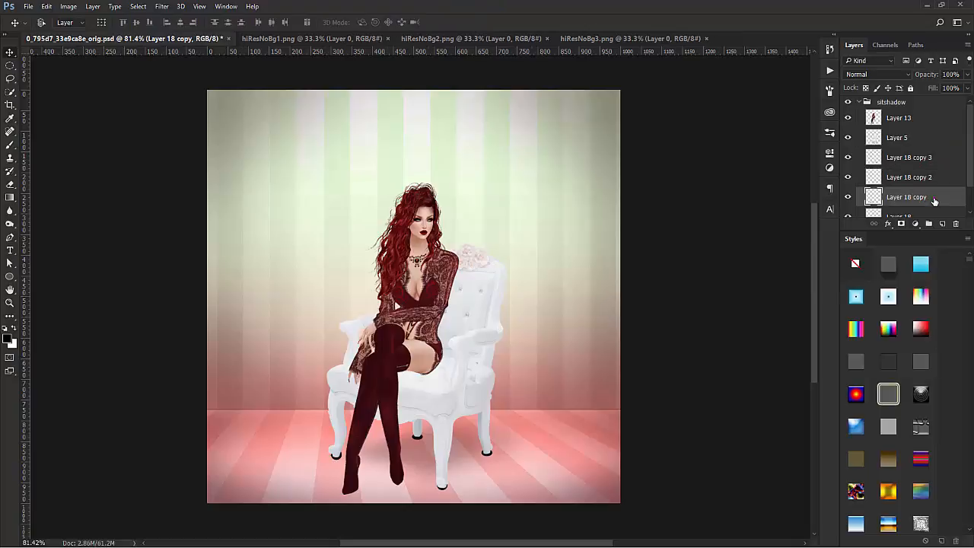
pyautogui.hotkey('ctrl', 't')
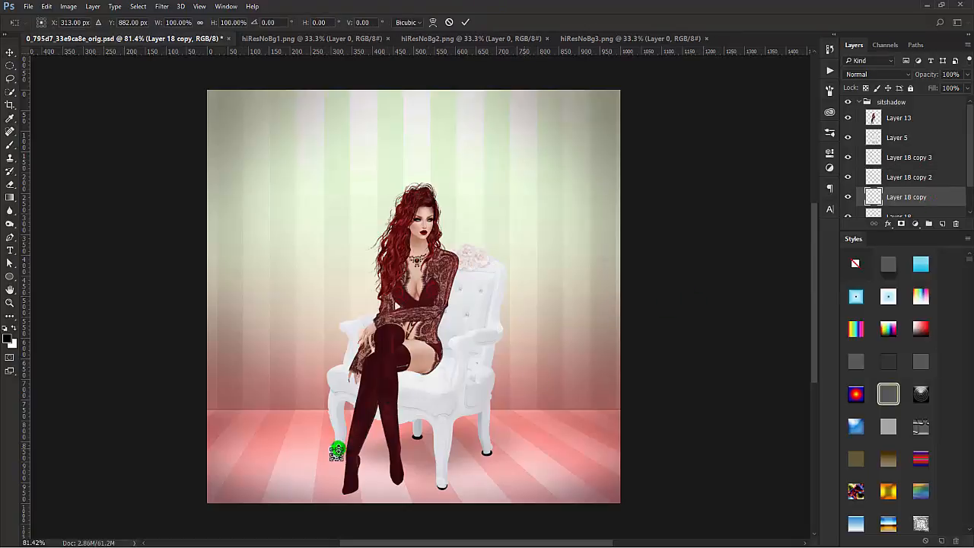
pyautogui.moveTo(335, 448); pyautogui.dragTo(336, 452)
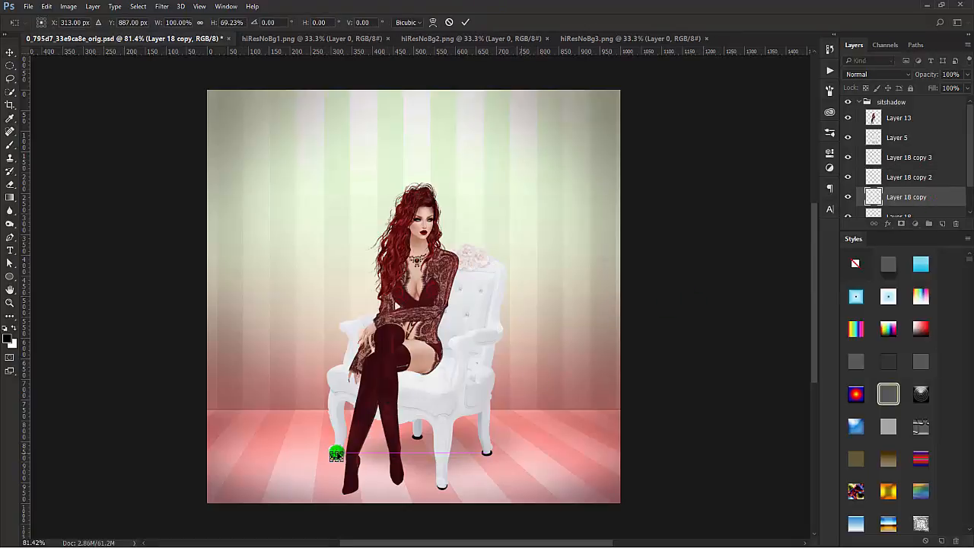
pyautogui.click(466, 22)
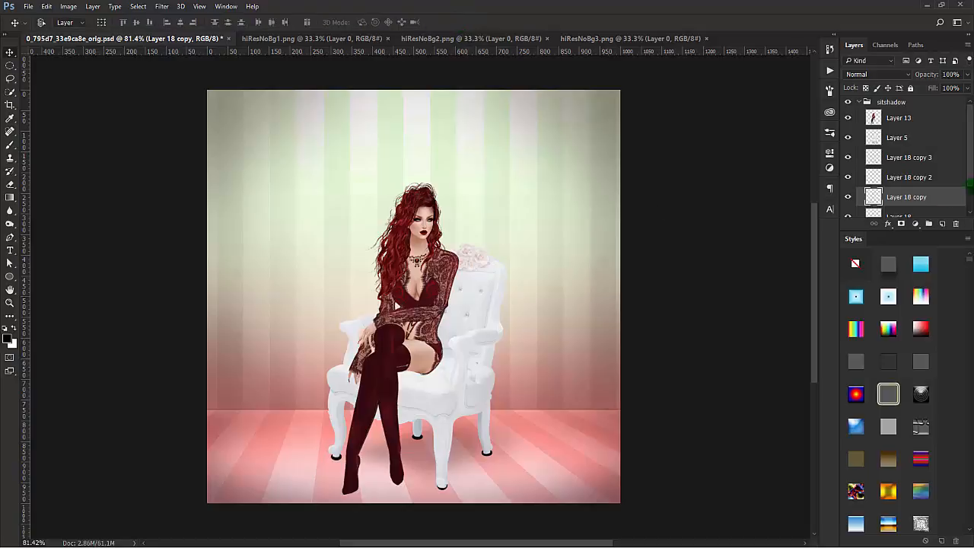
pyautogui.scroll(-1, 935, 194)
pyautogui.click(933, 193)
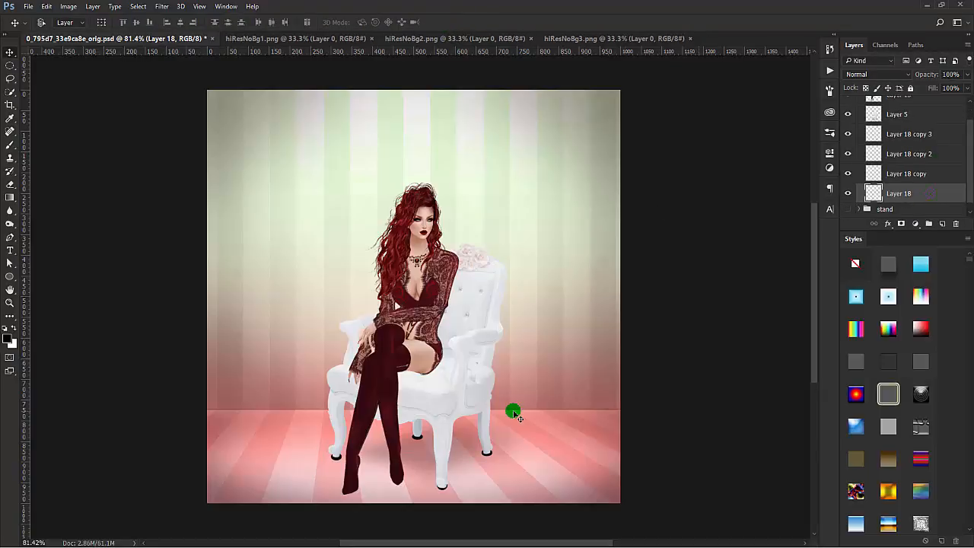
pyautogui.hotkey('ctrl', 't')
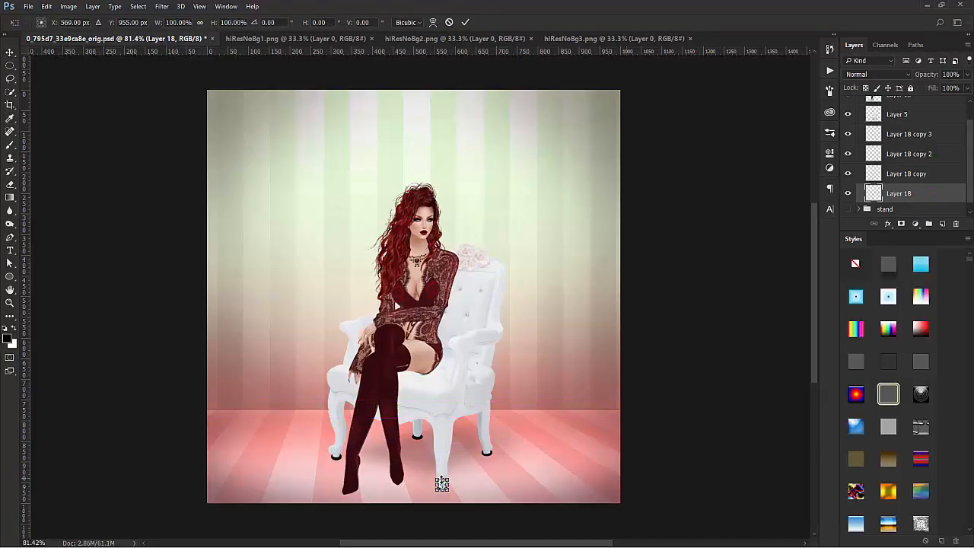
pyautogui.click(465, 23)
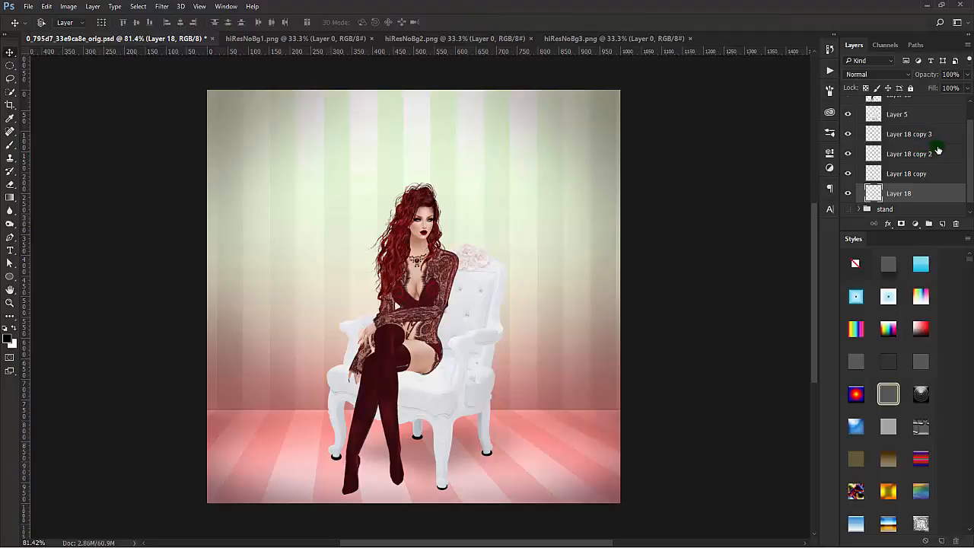
# Step: Choose the Blur tool and merge Layer 18 and its three copies into one layer
pyautogui.click(947, 176)
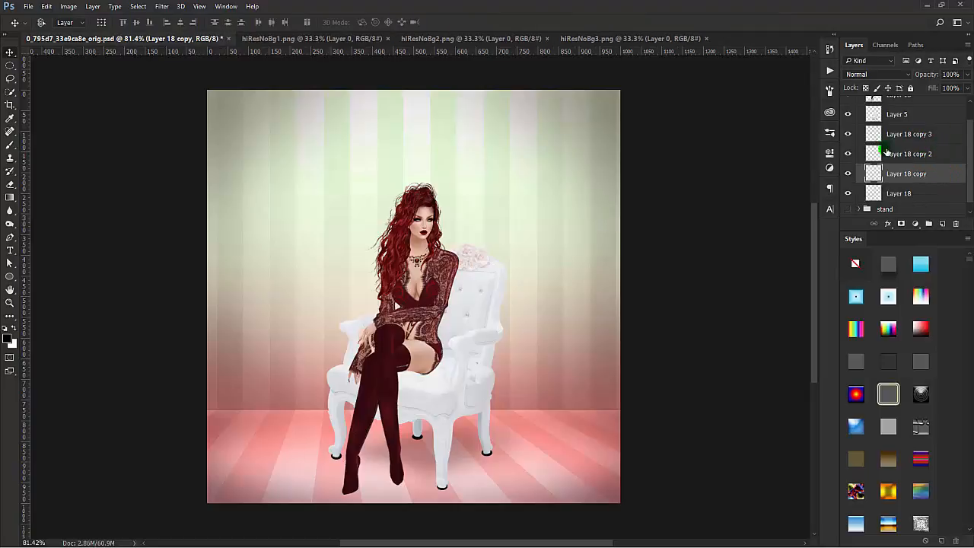
pyautogui.click(937, 156)
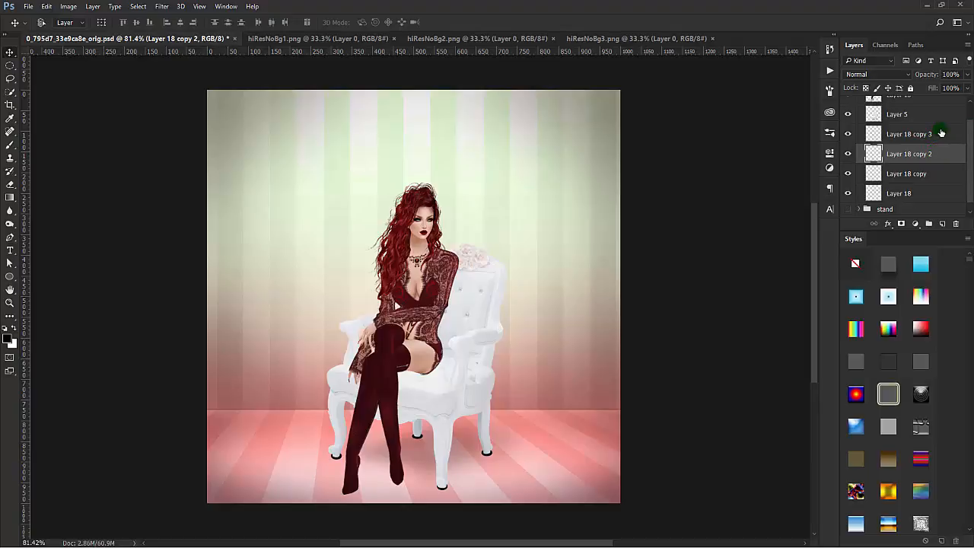
pyautogui.click(943, 131)
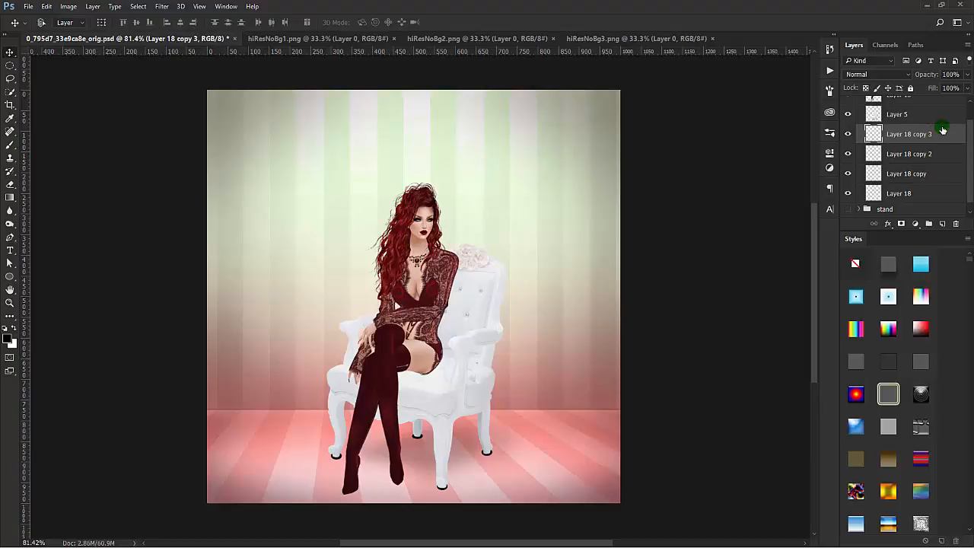
pyautogui.click(10, 211)
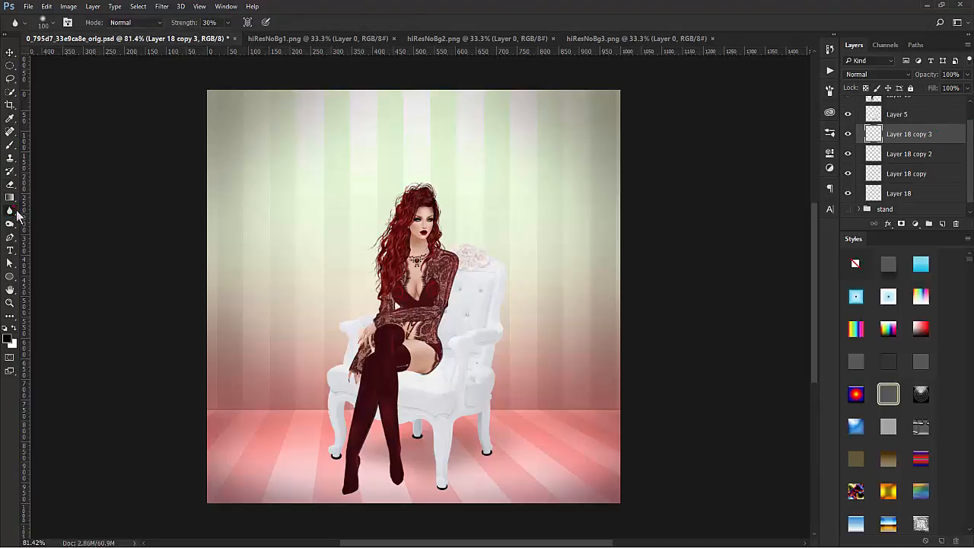
pyautogui.moveTo(308, 453); pyautogui.dragTo(334, 451)
pyautogui.keyDown('shift'); pyautogui.click(936, 193); pyautogui.keyUp('shift')
pyautogui.click(947, 138)
pyautogui.keyDown('shift'); pyautogui.click(936, 194); pyautogui.keyUp('shift')
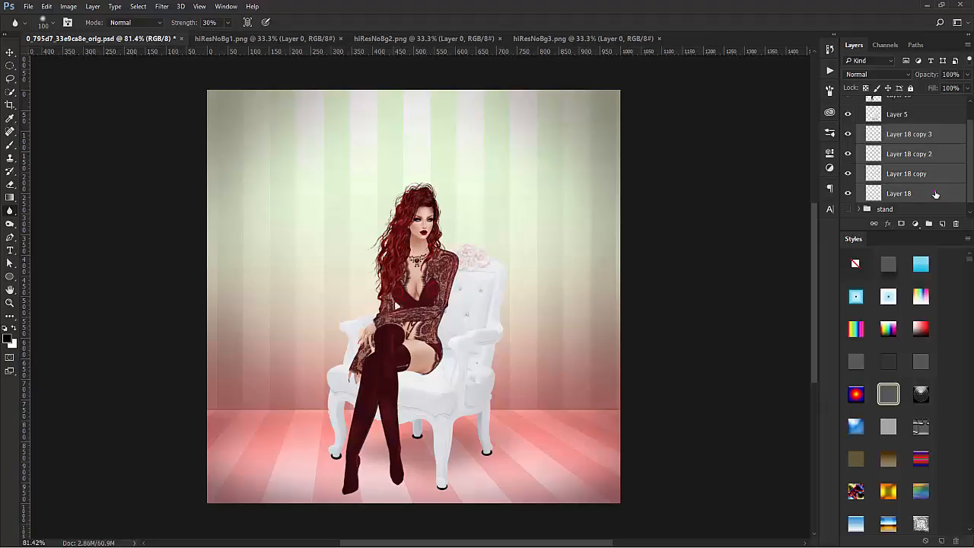
pyautogui.rightClick(936, 193)
pyautogui.click(840, 386)
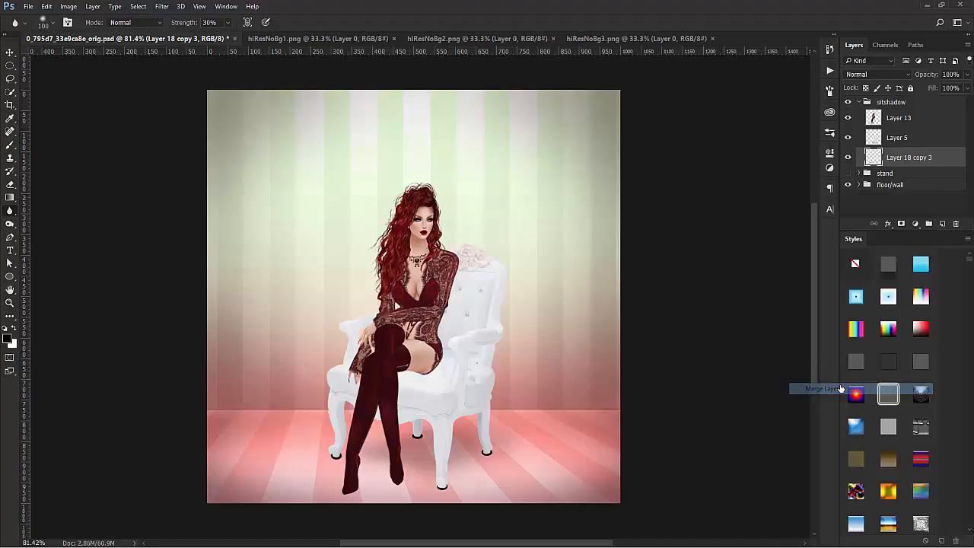
# Step: Soften the contact shadows under the chair legs with the Blur tool at 30% strength and lower their layer's opacity to 54%
pyautogui.moveTo(336, 463); pyautogui.dragTo(335, 457)
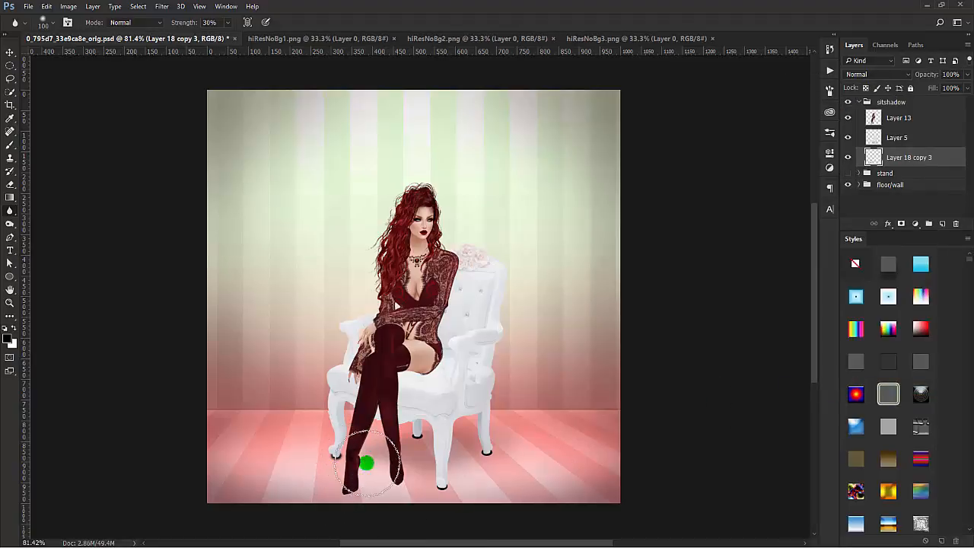
pyautogui.moveTo(421, 434)
pyautogui.mouseDown()
pyautogui.moveTo(446, 461)
pyautogui.moveTo(487, 449)
pyautogui.moveTo(481, 478)
pyautogui.moveTo(466, 486)
pyautogui.moveTo(488, 486)
pyautogui.moveTo(333, 446)
pyautogui.mouseUp()
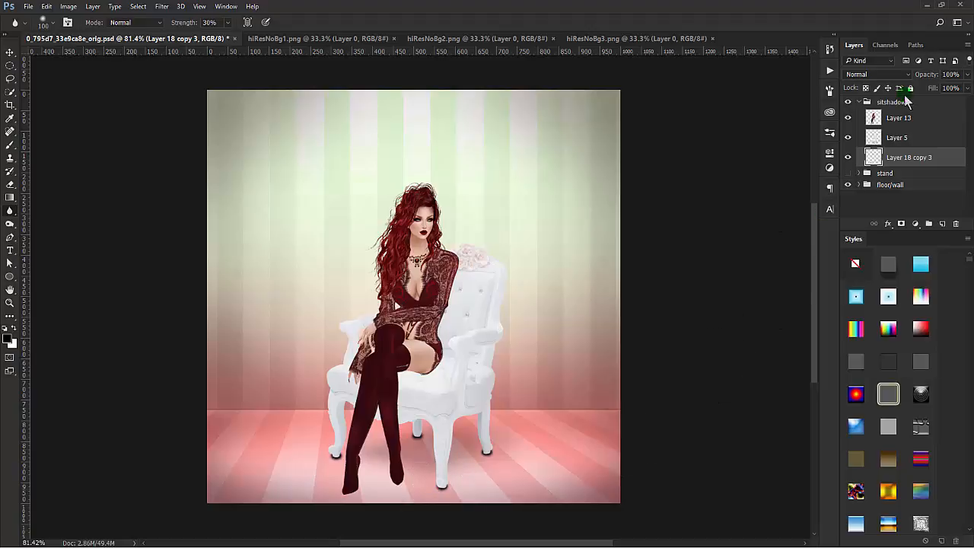
pyautogui.moveTo(924, 76); pyautogui.dragTo(904, 77)
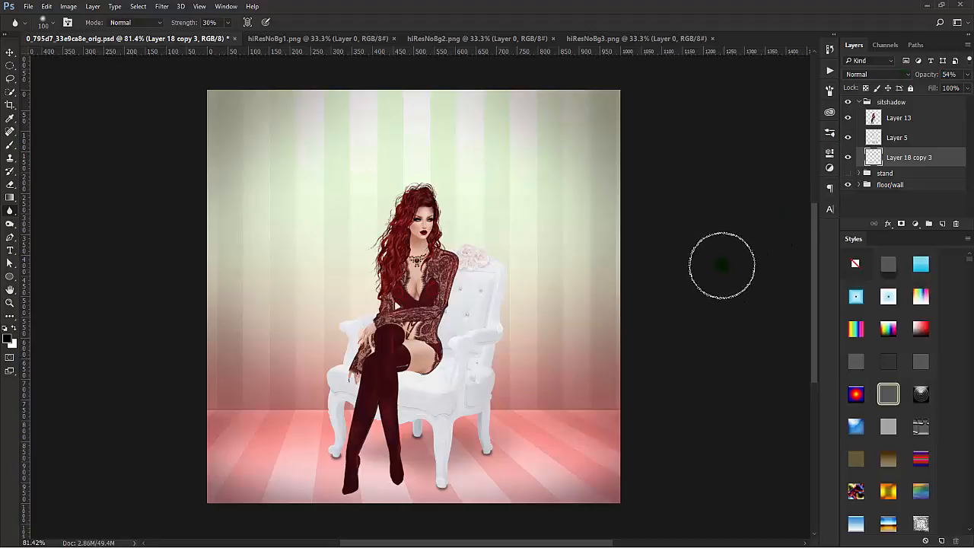
# Step: Add a Drop Shadow to the chair's Layer 5 with 42% opacity, 147° angle, 11 px distance and 29 px size
pyautogui.click(921, 134)
pyautogui.doubleClick(921, 134)
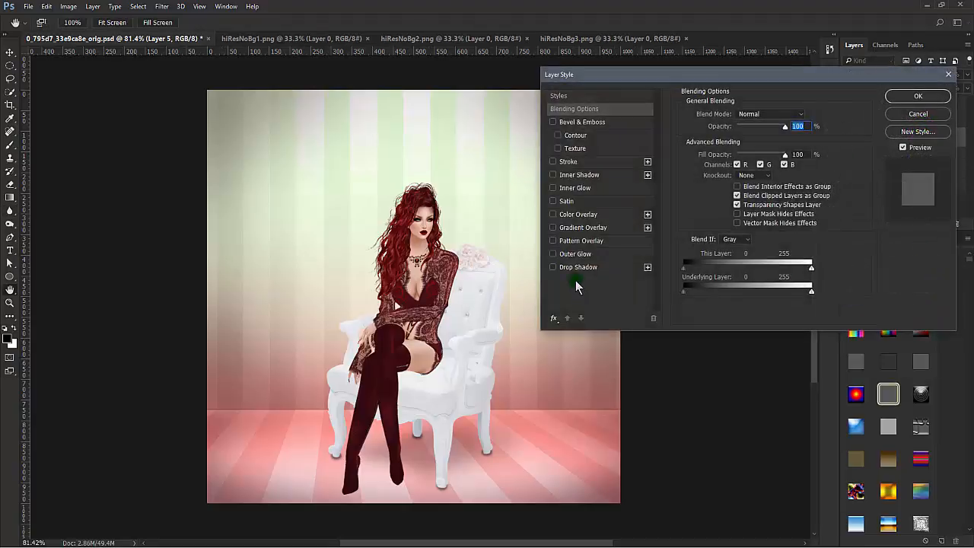
pyautogui.click(579, 268)
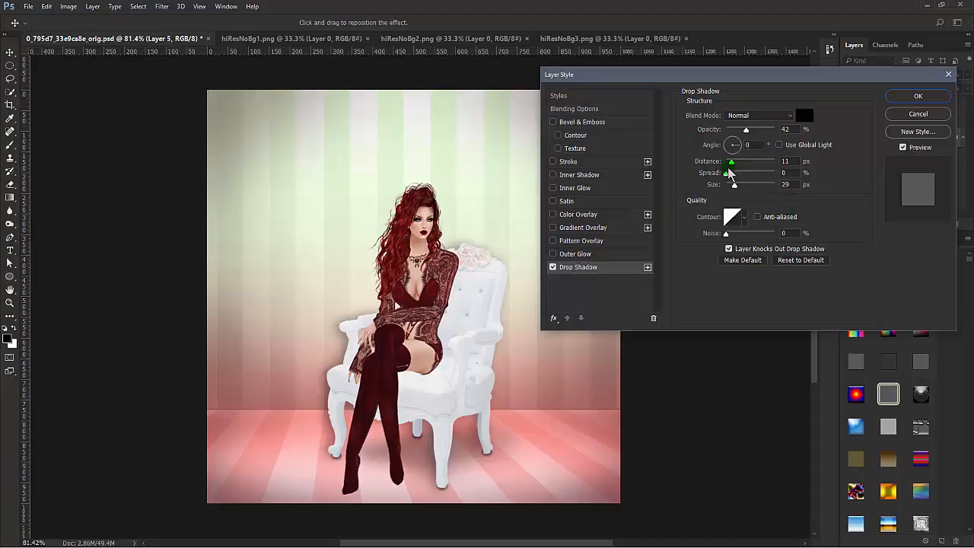
pyautogui.click(727, 142)
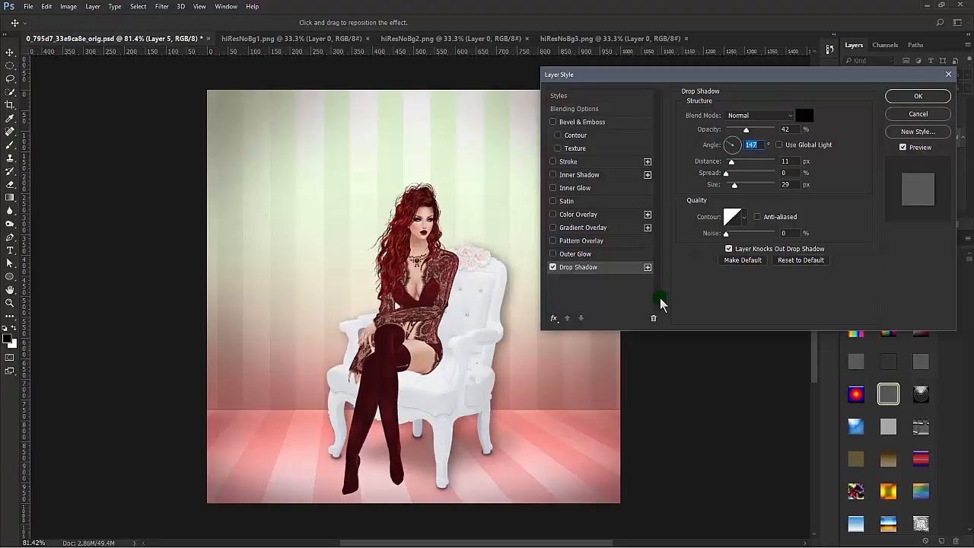
# Step: Add to the chair's Layer 5 a Soft Light Inner Shadow at 34% opacity and a Bevel & Emboss with red highlight opacity at 100%
pyautogui.click(565, 176)
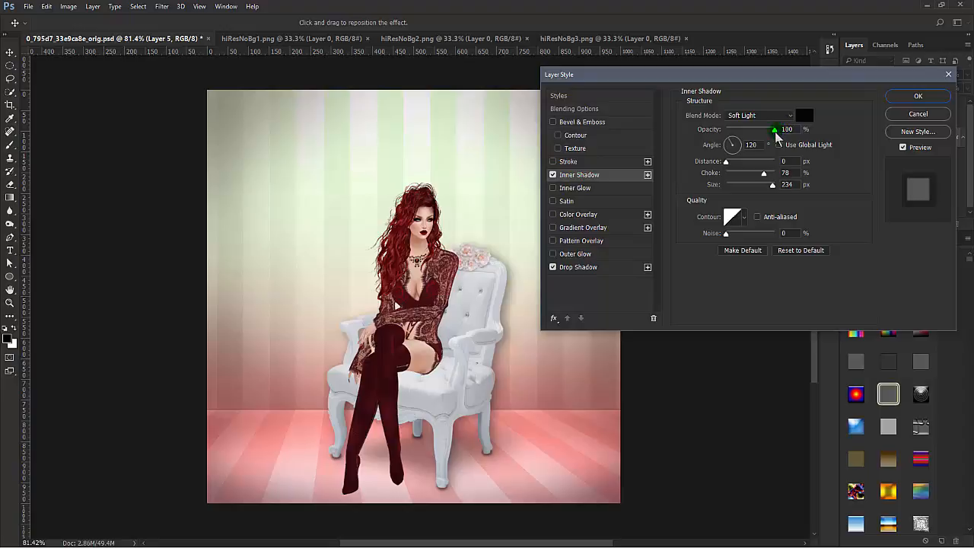
pyautogui.moveTo(777, 135); pyautogui.dragTo(744, 135)
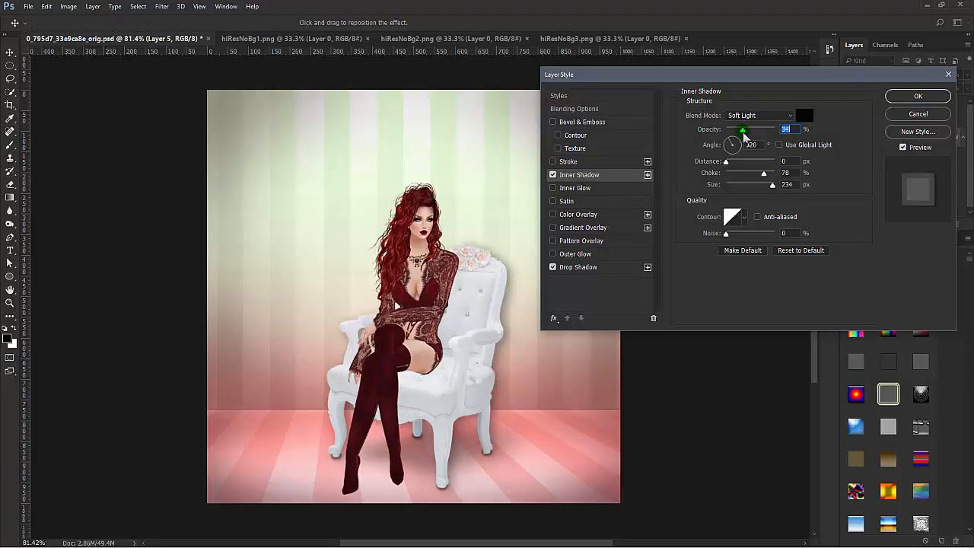
pyautogui.click(583, 123)
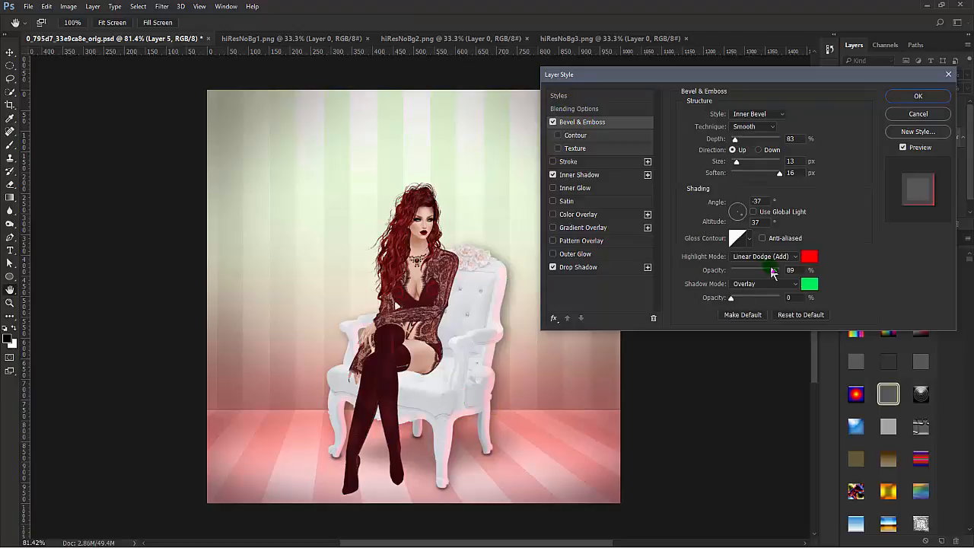
pyautogui.moveTo(776, 275); pyautogui.dragTo(777, 272)
pyautogui.click(930, 96)
# Step: Create a new layer directly above Layer 18 copy 3, reduce the Blur tool size to 30 px, and choose the Brush tool
pyautogui.scroll(-1, 935, 179)
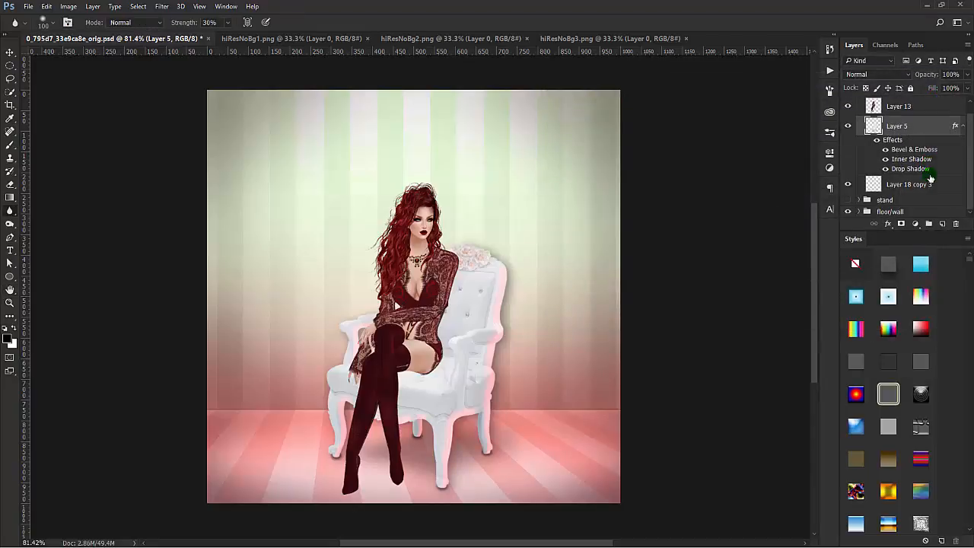
pyautogui.moveTo(931, 178); pyautogui.dragTo(953, 182)
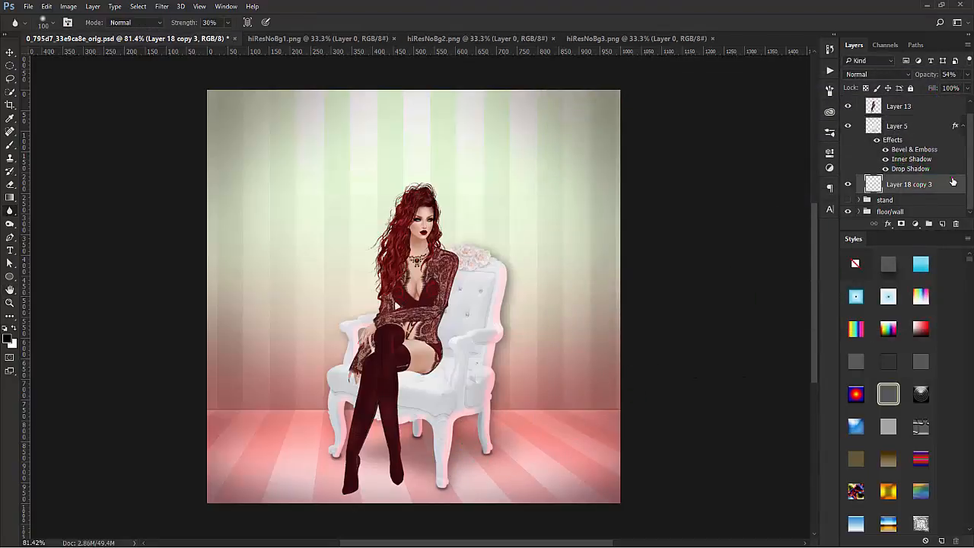
pyautogui.click(943, 224)
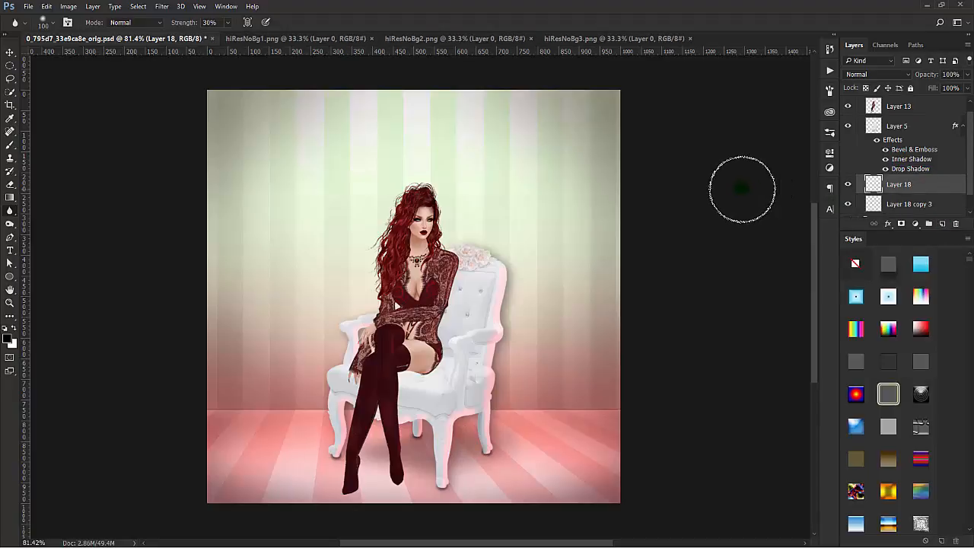
pyautogui.press('[')
pyautogui.press('[')
pyautogui.press('[')
pyautogui.press('[')
pyautogui.press('[')
pyautogui.press('[')
pyautogui.press('[')
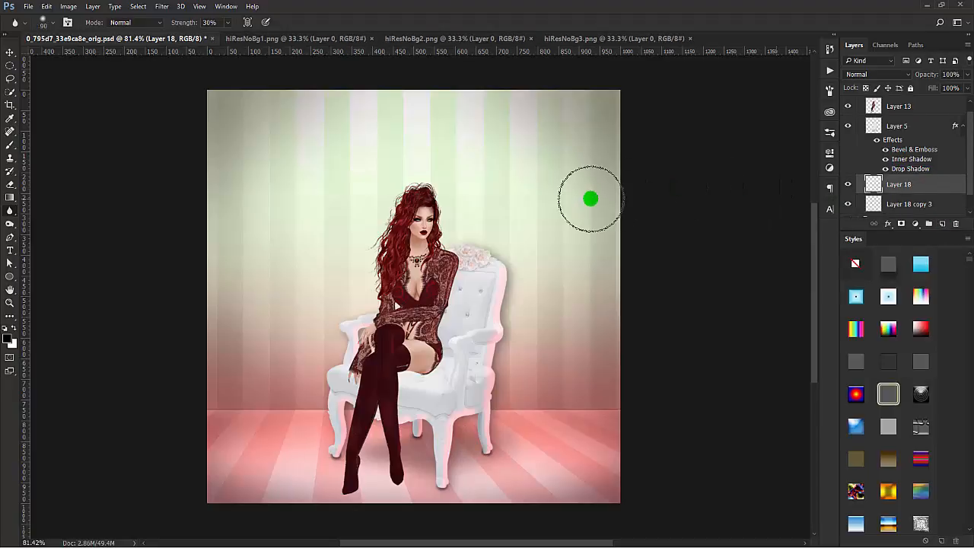
pyautogui.click(11, 143)
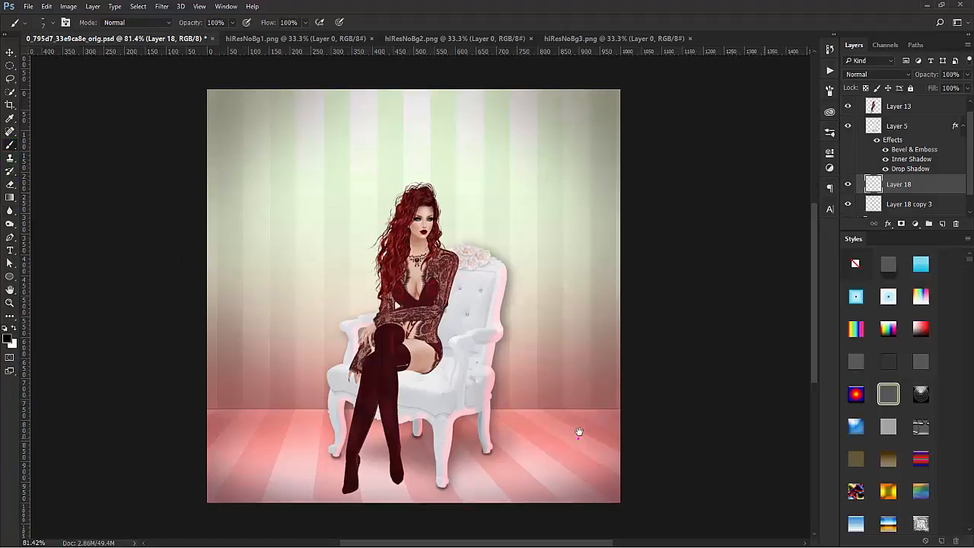
# Step: Paint small black contact dabs on the new layer directly beneath the chair's feet, undoing the last unwanted stroke
pyautogui.moveTo(578, 431); pyautogui.dragTo(670, 320)
pyautogui.scroll(5, 583, 386)
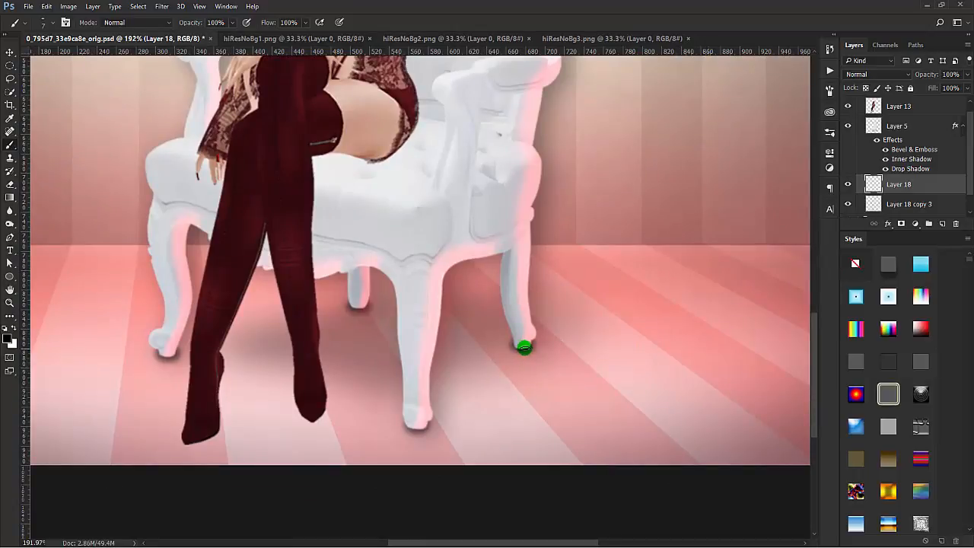
pyautogui.click(523, 349)
pyautogui.click(417, 430)
pyautogui.click(165, 355)
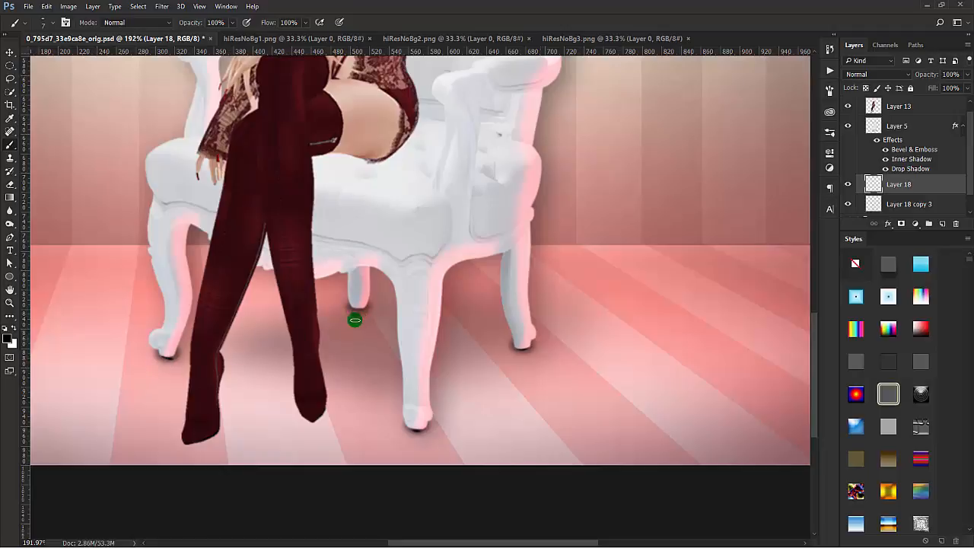
pyautogui.hotkey('ctrl', 'z')
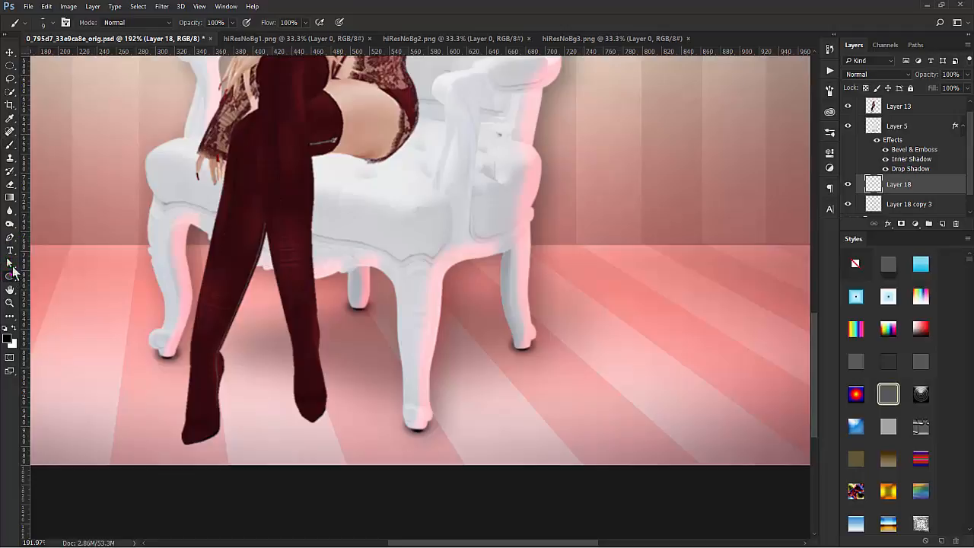
# Step: Soften the dabs beneath the chair's feet with the Blur tool at 30% strength and set their layer's opacity to 80%
pyautogui.click(10, 276)
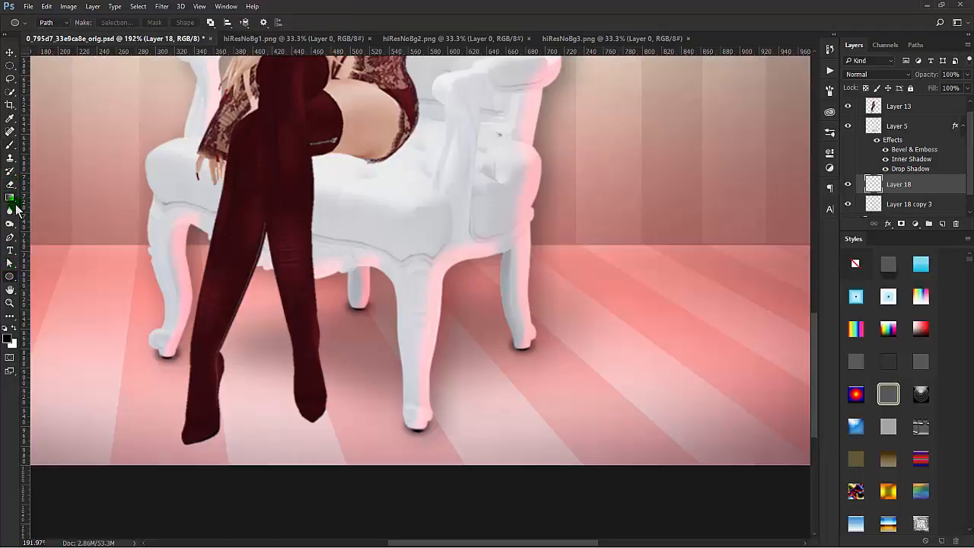
pyautogui.click(10, 210)
pyautogui.moveTo(179, 361); pyautogui.dragTo(165, 349)
pyautogui.moveTo(424, 431)
pyautogui.mouseDown()
pyautogui.moveTo(419, 424)
pyautogui.moveTo(504, 364)
pyautogui.mouseUp()
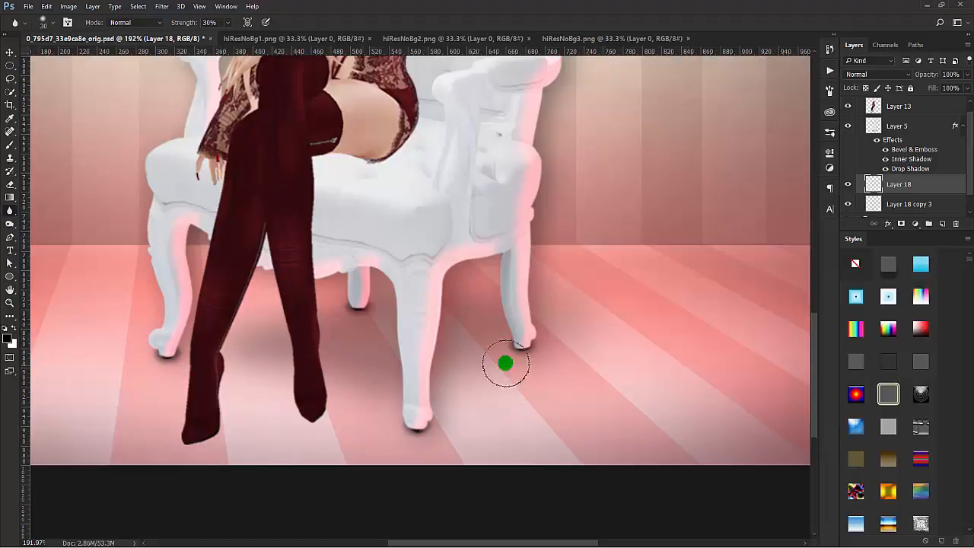
pyautogui.moveTo(353, 301); pyautogui.dragTo(408, 313)
pyautogui.scroll(-9, 637, 276)
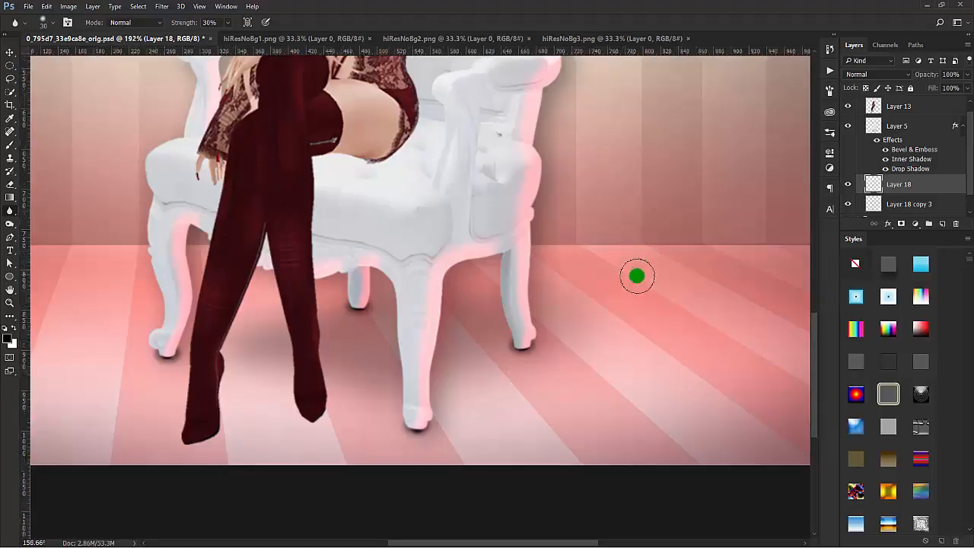
pyautogui.moveTo(691, 237); pyautogui.dragTo(655, 364)
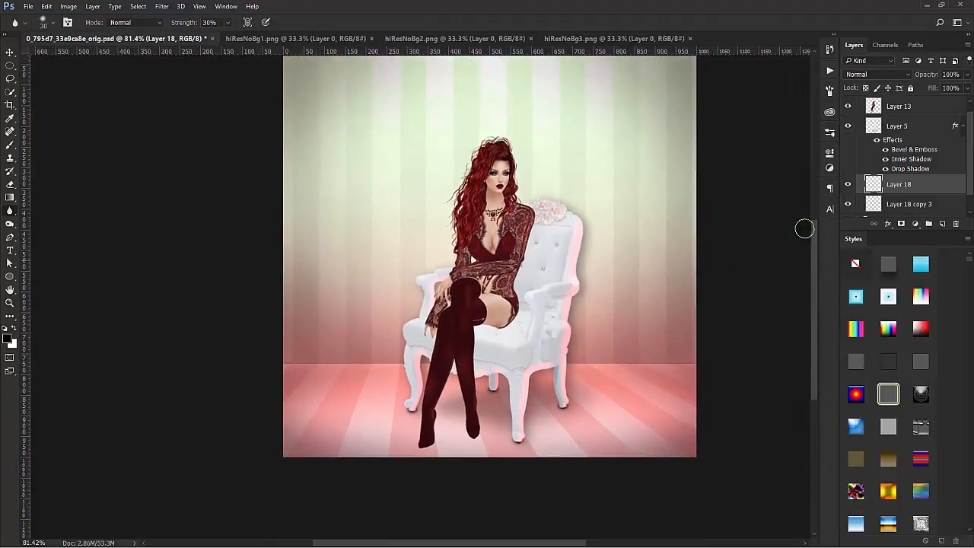
pyautogui.moveTo(925, 75)
pyautogui.mouseDown()
pyautogui.moveTo(909, 83)
pyautogui.moveTo(919, 78)
pyautogui.mouseUp()
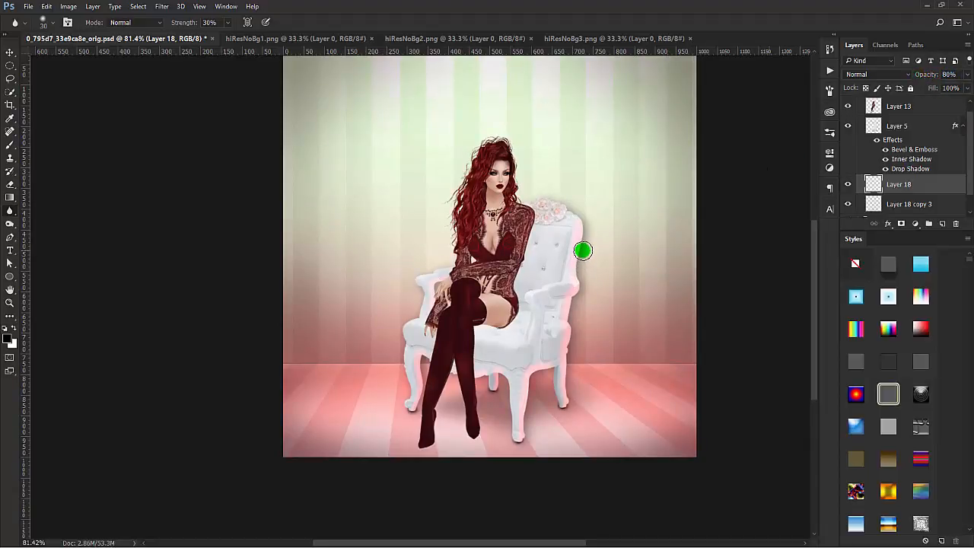
# Step: Choose the Brush tool and create a new layer directly above the chair's Layer 5
pyautogui.click(10, 145)
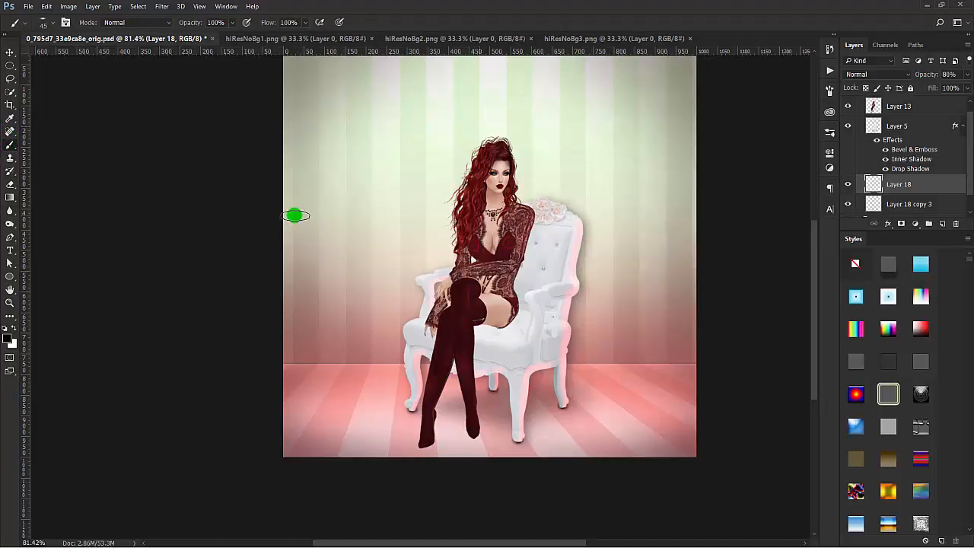
pyautogui.scroll(-1, 944, 129)
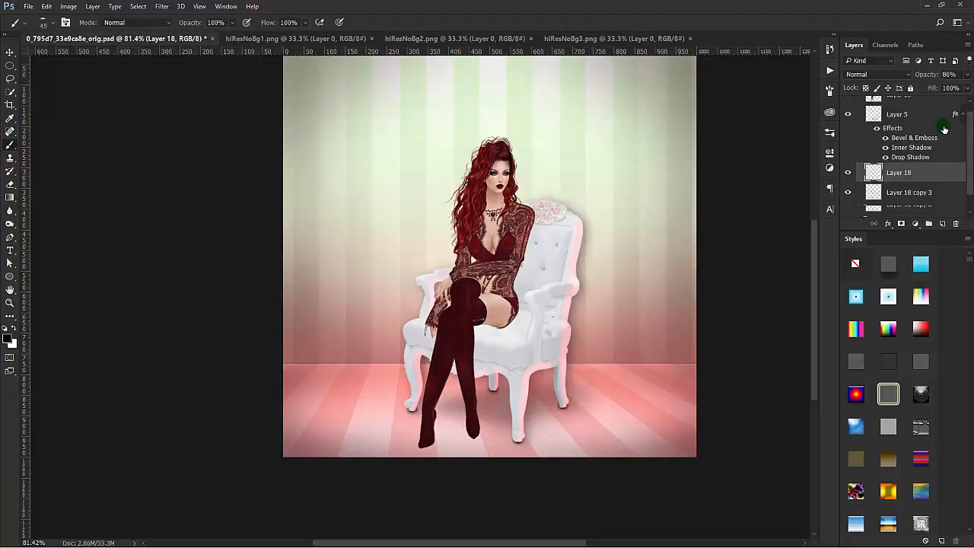
pyautogui.scroll(2, 945, 129)
pyautogui.click(930, 137)
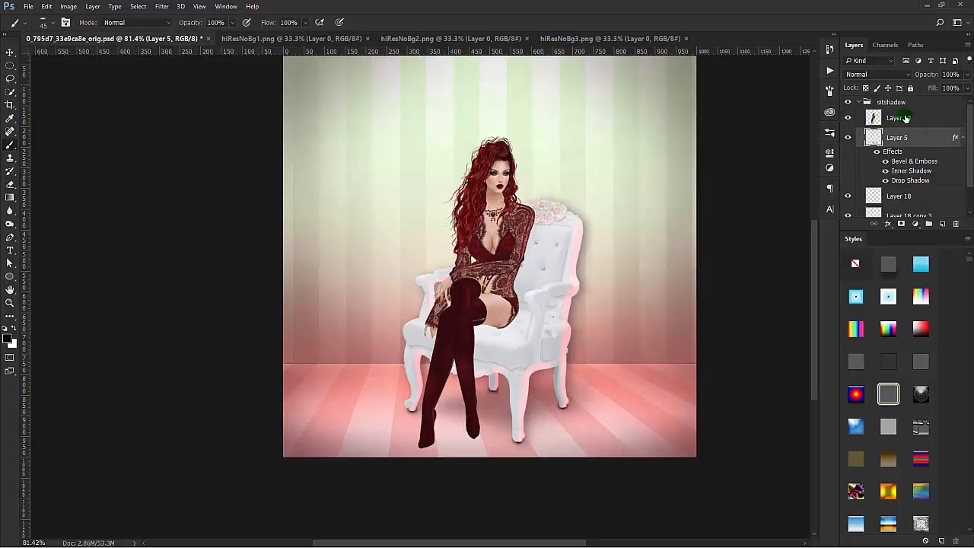
pyautogui.click(942, 223)
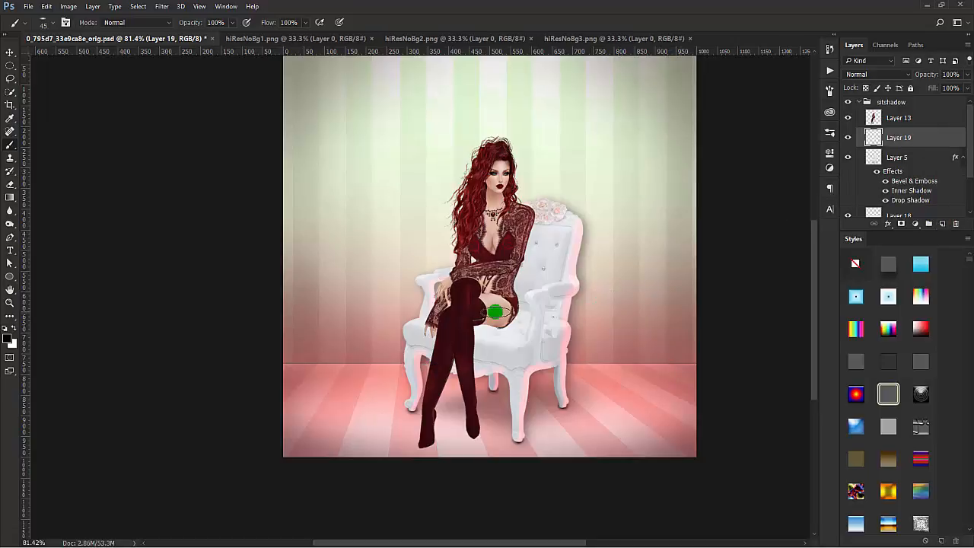
# Step: Paint a black contact shadow on the seat along the underside of the woman's thigh with a soft 45 px brush
pyautogui.scroll(6, 501, 331)
pyautogui.scroll(2, 501, 331)
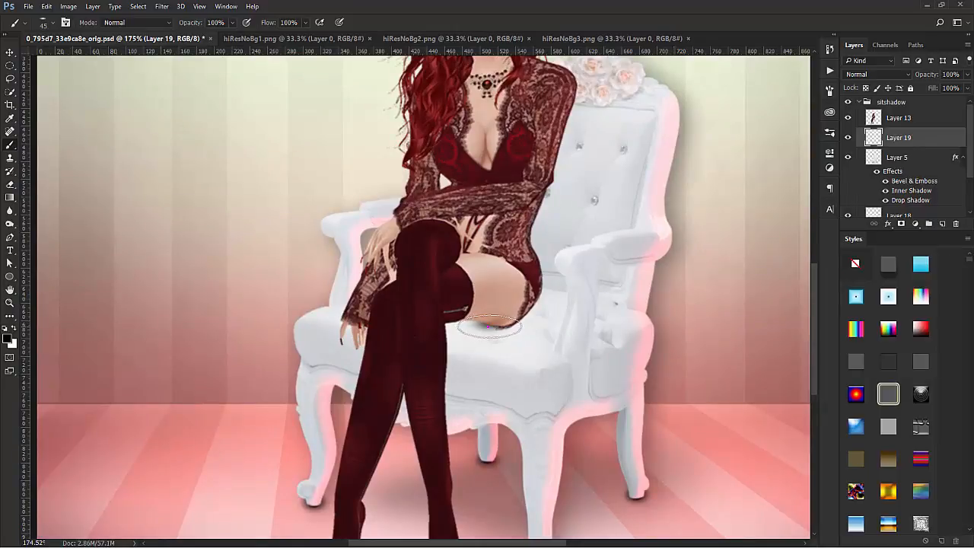
pyautogui.click(494, 327)
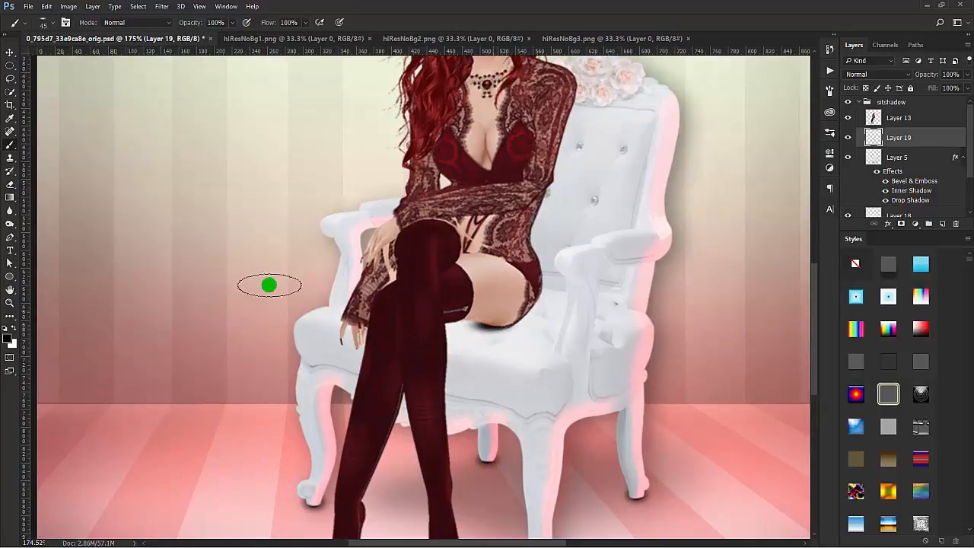
pyautogui.moveTo(483, 322)
pyautogui.mouseDown()
pyautogui.moveTo(495, 321)
pyautogui.moveTo(463, 325)
pyautogui.mouseUp()
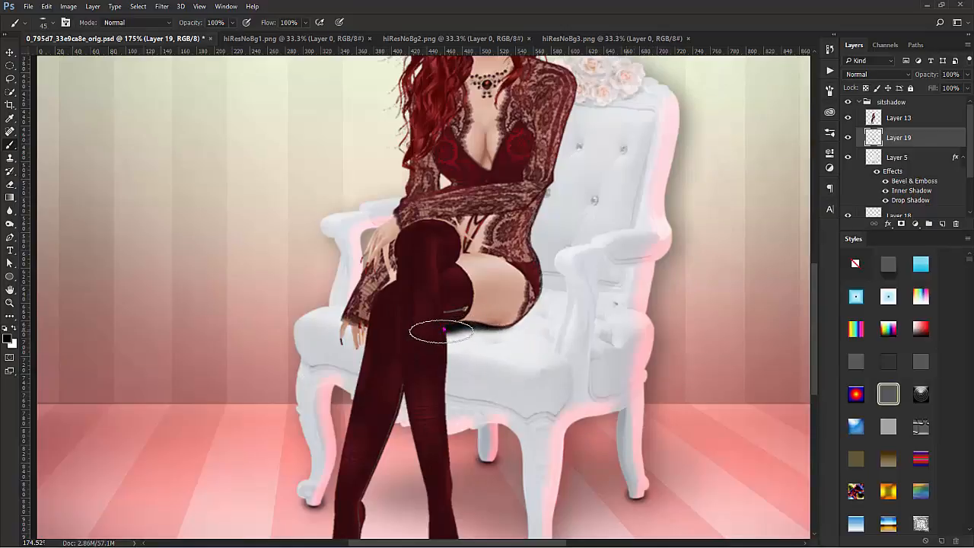
pyautogui.moveTo(441, 332); pyautogui.dragTo(502, 321)
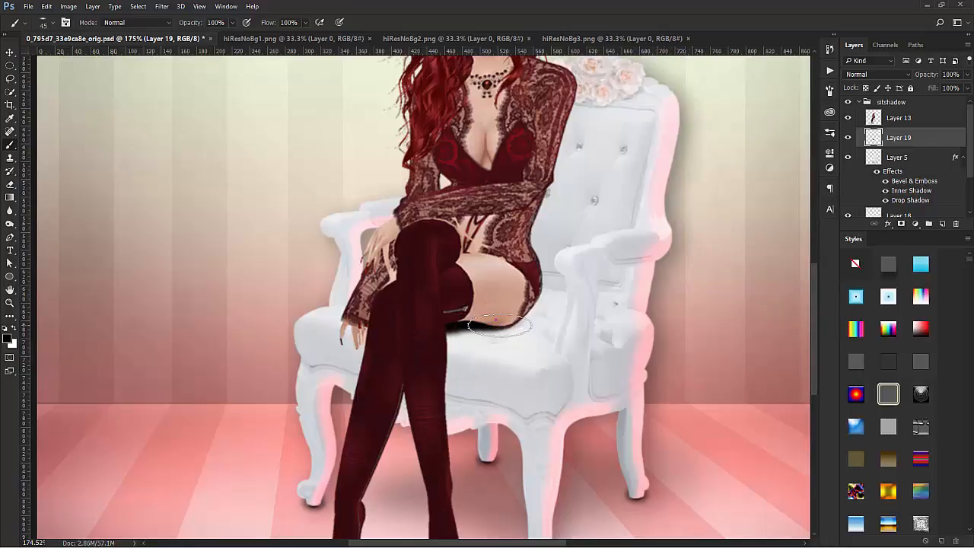
pyautogui.click(507, 318)
pyautogui.click(508, 321)
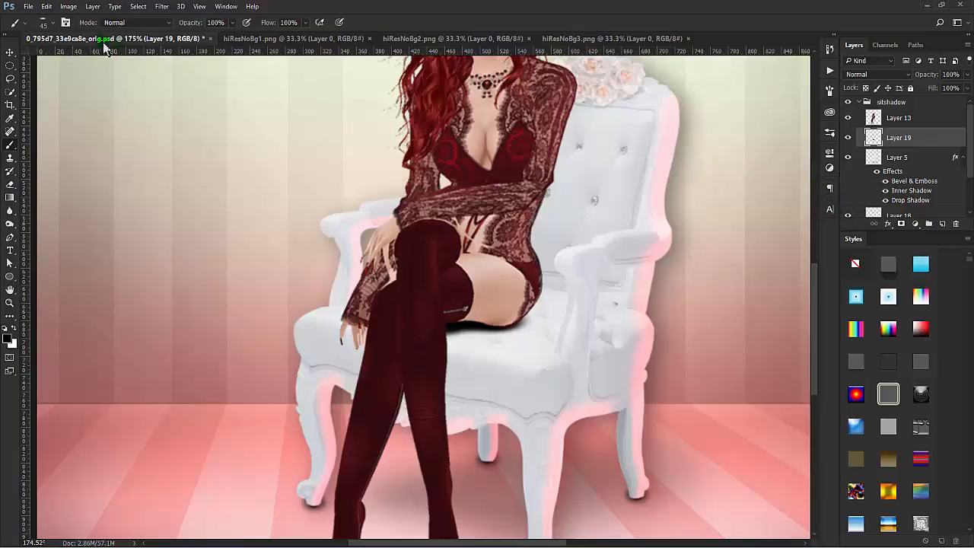
# Step: Check the brush tip settings, then extend the seat shadow around the hip and thicken it beside the crossed leg
pyautogui.click(67, 23)
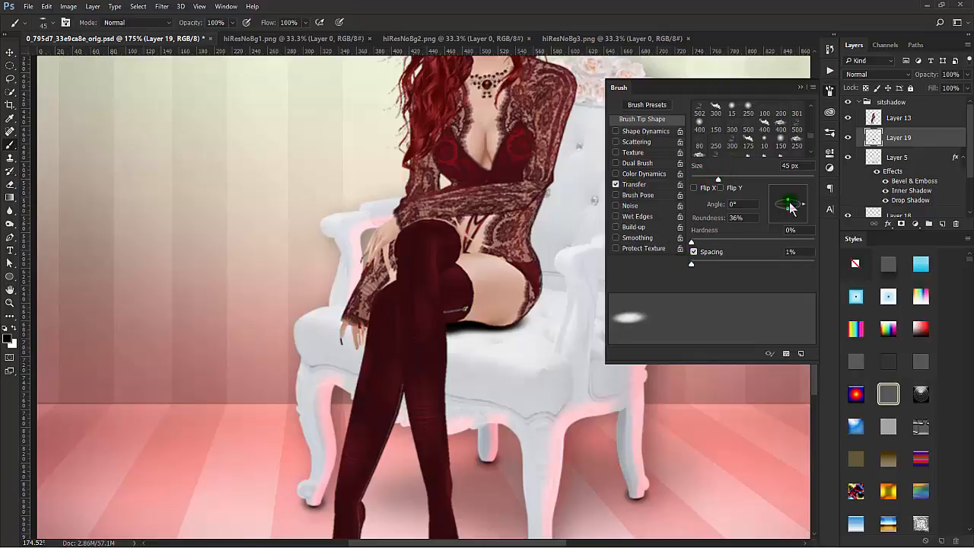
pyautogui.click(423, 25)
pyautogui.moveTo(504, 298)
pyautogui.mouseDown()
pyautogui.moveTo(511, 323)
pyautogui.moveTo(494, 329)
pyautogui.moveTo(513, 322)
pyautogui.moveTo(526, 283)
pyautogui.moveTo(514, 312)
pyautogui.mouseUp()
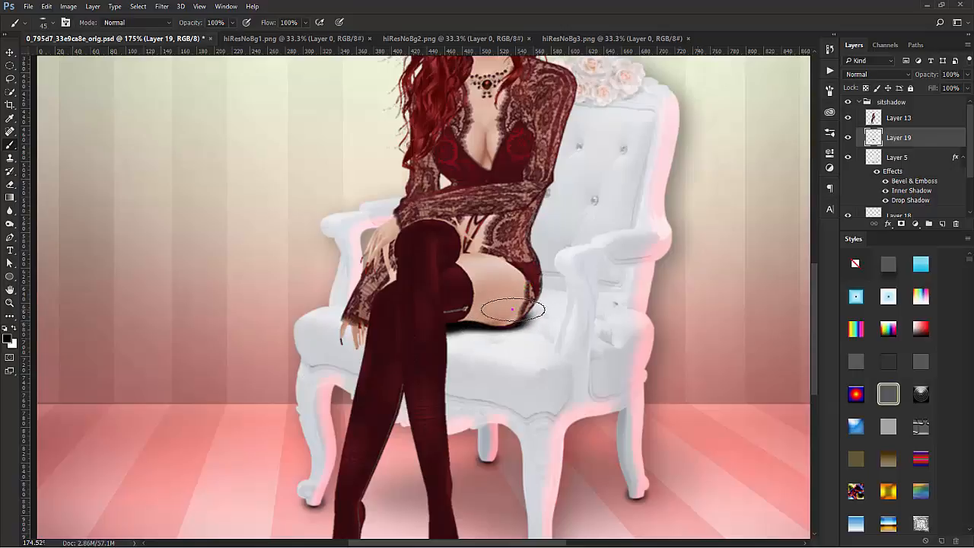
pyautogui.click(516, 312)
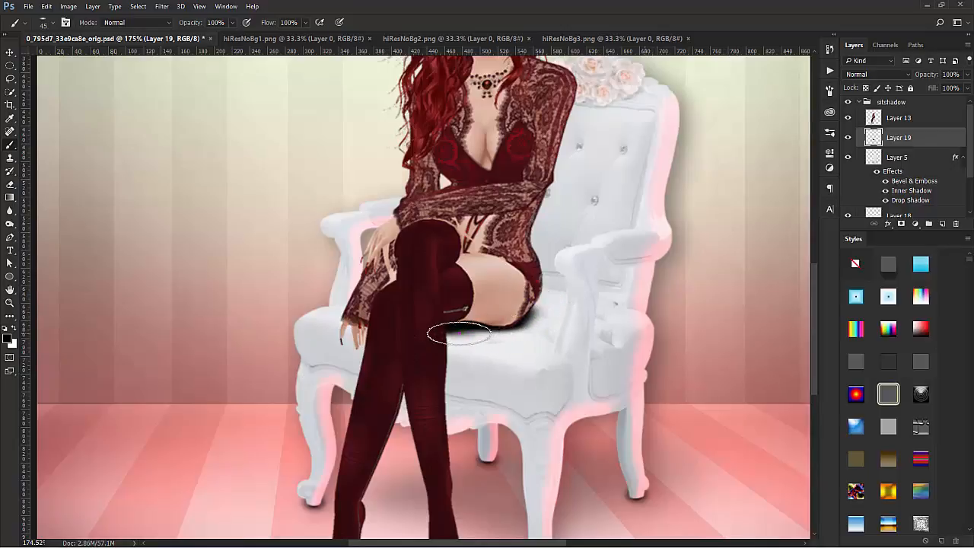
pyautogui.moveTo(459, 333)
pyautogui.mouseDown()
pyautogui.moveTo(484, 327)
pyautogui.moveTo(444, 345)
pyautogui.moveTo(505, 317)
pyautogui.moveTo(451, 340)
pyautogui.mouseUp()
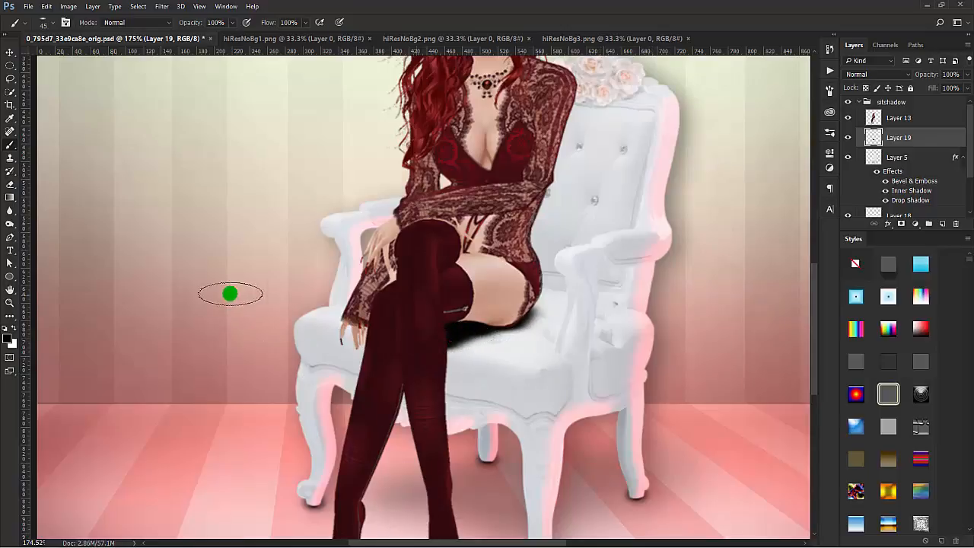
# Step: Soften the edges of the seat shadow under the thigh and hip with the Blur tool at 30% strength
pyautogui.click(11, 213)
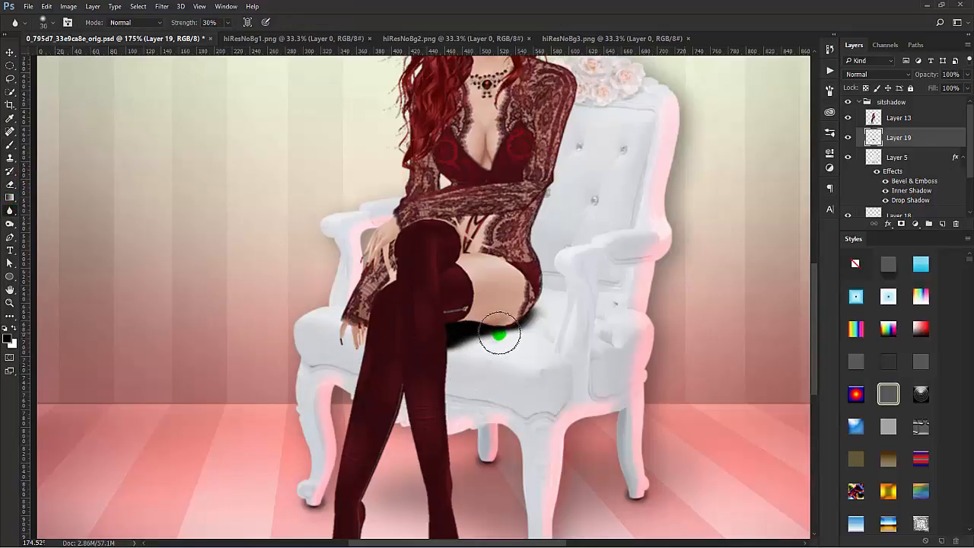
pyautogui.moveTo(449, 352); pyautogui.dragTo(453, 359)
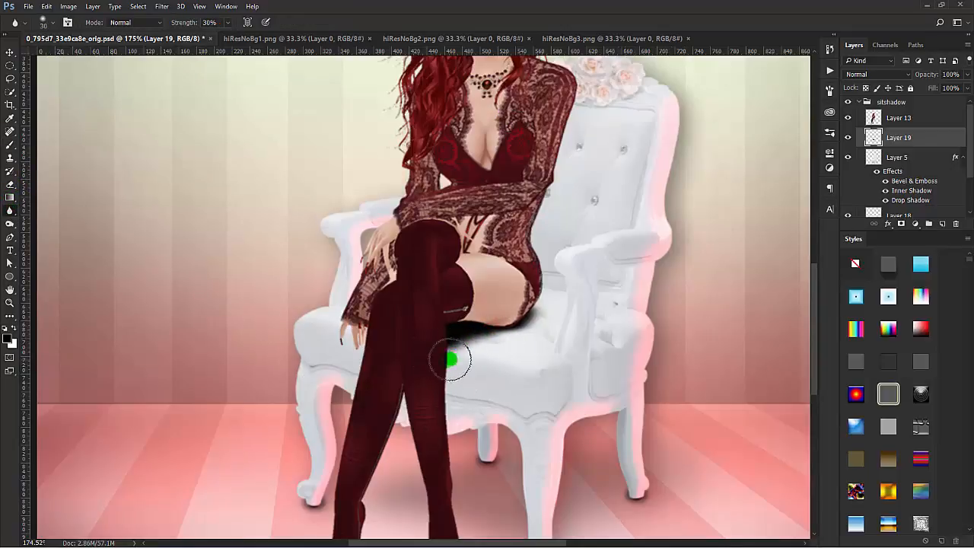
pyautogui.moveTo(518, 325)
pyautogui.mouseDown()
pyautogui.moveTo(430, 352)
pyautogui.moveTo(462, 319)
pyautogui.moveTo(491, 315)
pyautogui.moveTo(526, 328)
pyautogui.moveTo(536, 311)
pyautogui.moveTo(521, 318)
pyautogui.moveTo(526, 304)
pyautogui.moveTo(488, 333)
pyautogui.moveTo(540, 292)
pyautogui.moveTo(468, 340)
pyautogui.moveTo(507, 330)
pyautogui.mouseUp()
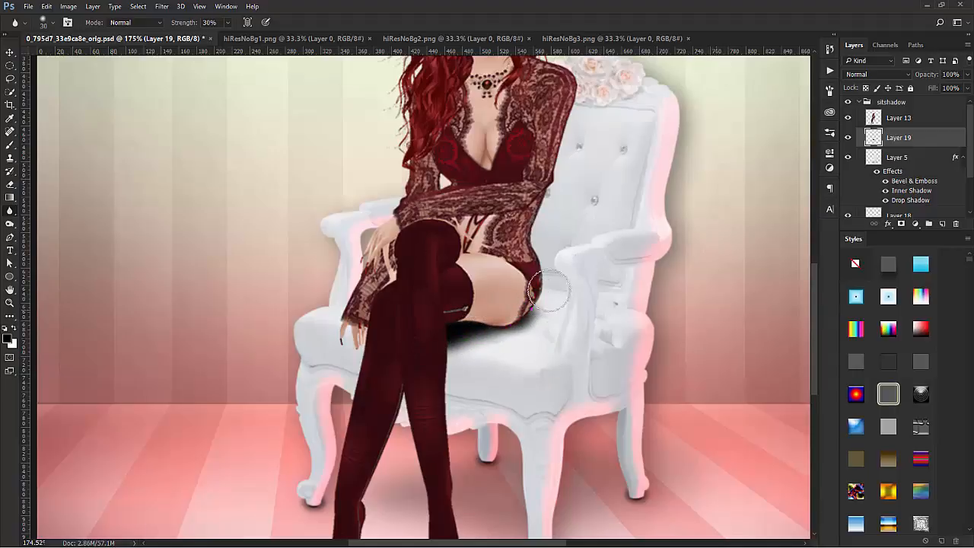
pyautogui.moveTo(555, 286)
pyautogui.mouseDown()
pyautogui.moveTo(469, 344)
pyautogui.moveTo(546, 292)
pyautogui.moveTo(478, 314)
pyautogui.mouseUp()
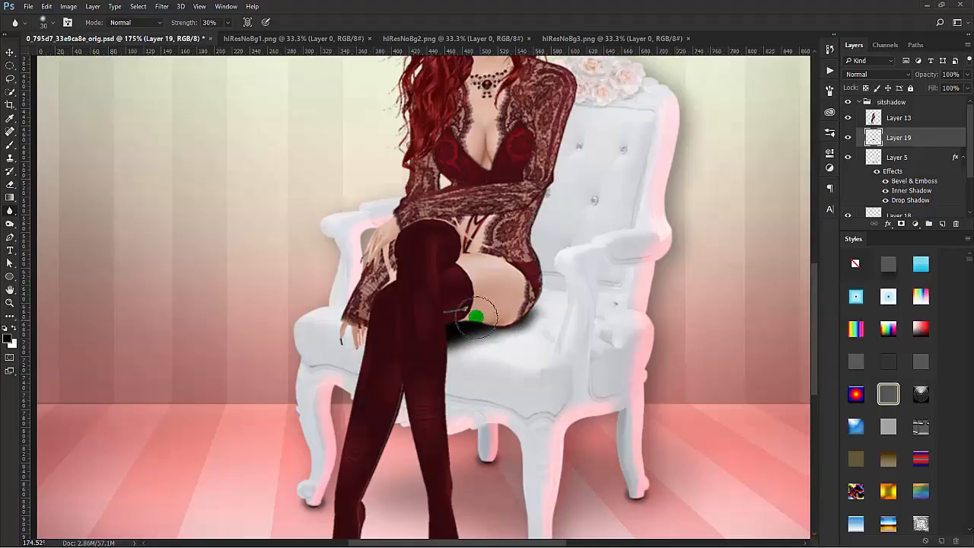
# Step: Touch up the seat shadow beneath the woman's hip on Layer 19 with the Brush tool
pyautogui.click(10, 144)
pyautogui.click(507, 301)
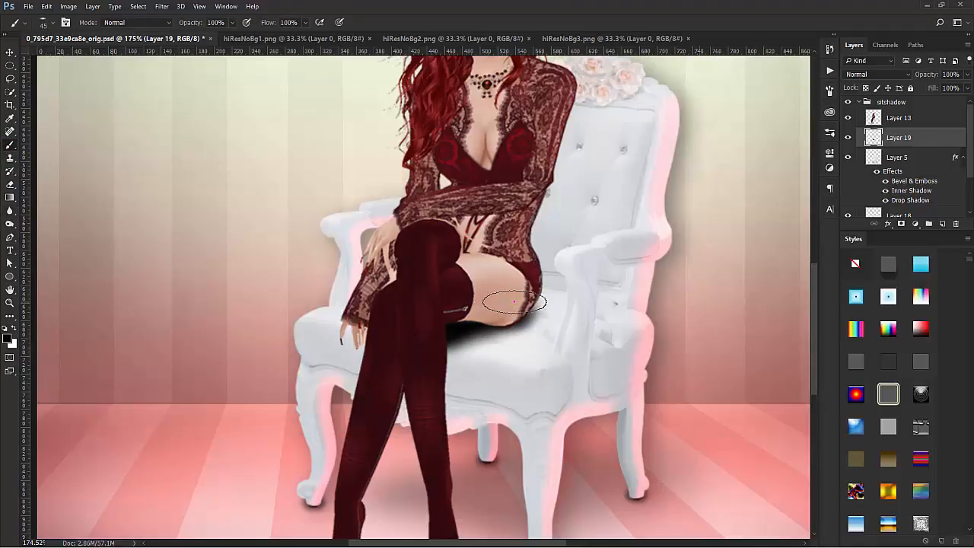
pyautogui.moveTo(517, 308); pyautogui.dragTo(517, 309)
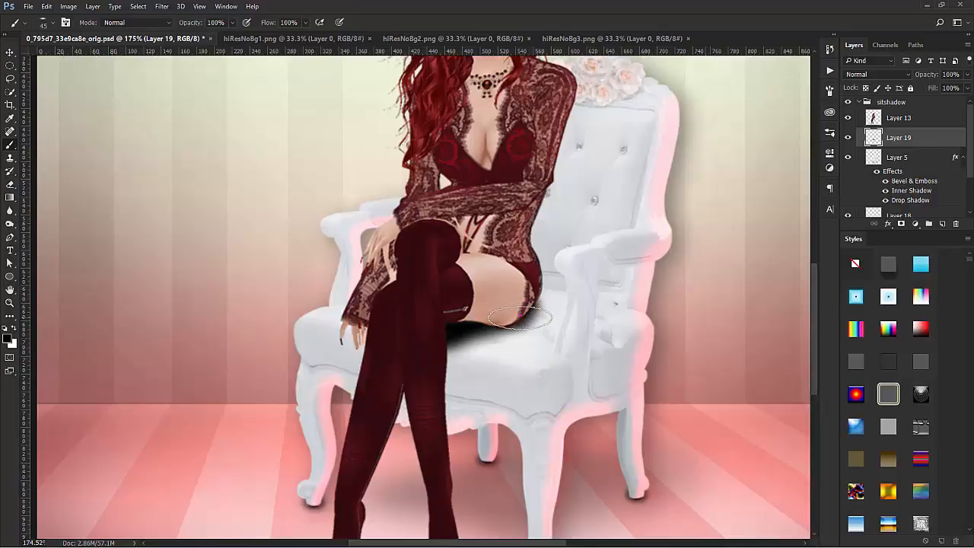
# Step: Blur the seat shadow's edge beside the hip at 30% strength, and reduce Layer 19's opacity to 74%
pyautogui.click(10, 215)
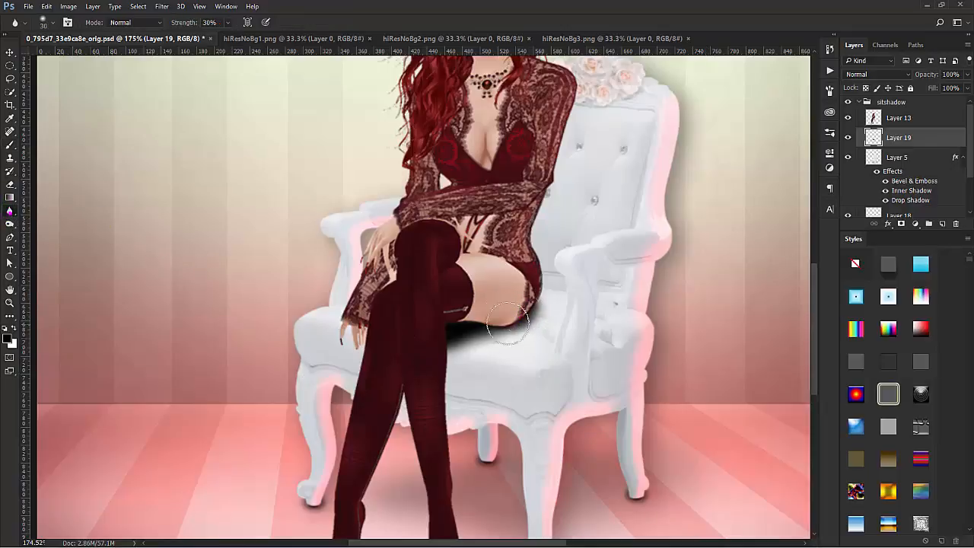
pyautogui.moveTo(539, 311)
pyautogui.mouseDown()
pyautogui.moveTo(533, 322)
pyautogui.moveTo(557, 278)
pyautogui.mouseUp()
pyautogui.moveTo(937, 76); pyautogui.dragTo(924, 76)
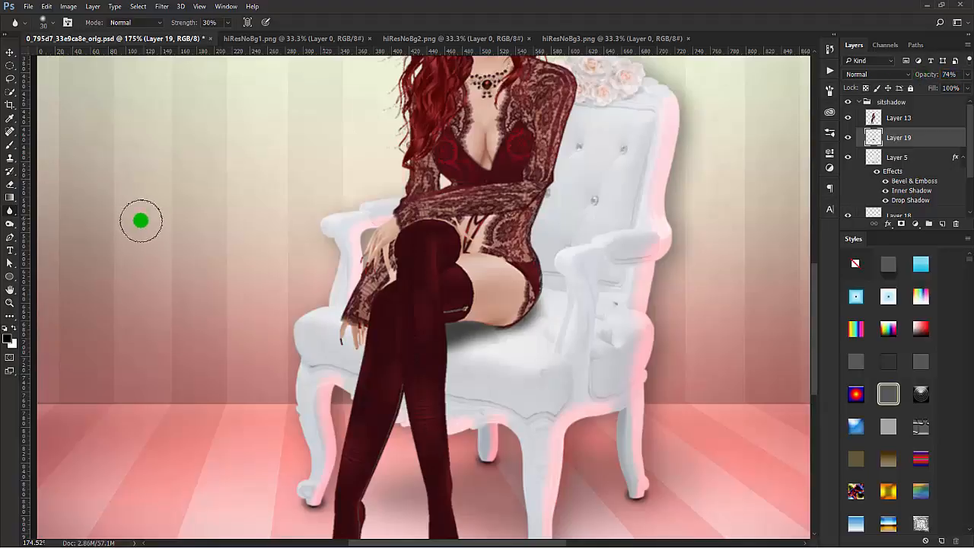
# Step: On a new layer above Layer 19, paint a tight black contact shadow directly under the thigh and around the hip
pyautogui.click(10, 145)
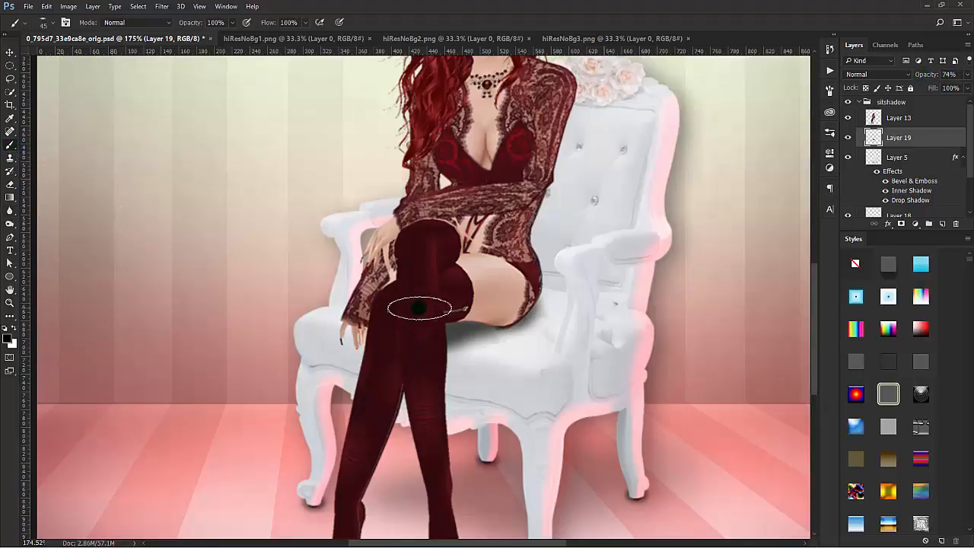
pyautogui.click(942, 223)
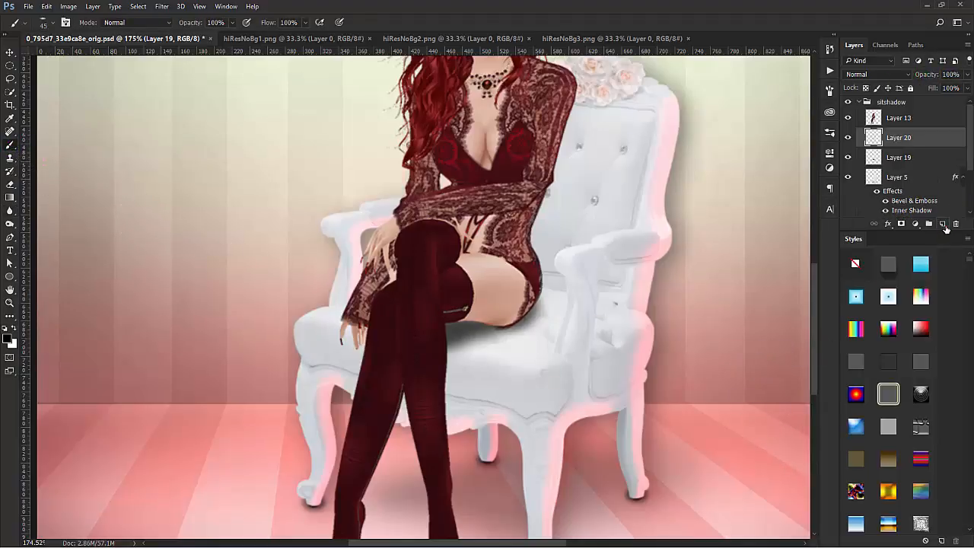
pyautogui.moveTo(473, 321)
pyautogui.mouseDown()
pyautogui.moveTo(435, 323)
pyautogui.moveTo(451, 323)
pyautogui.mouseUp()
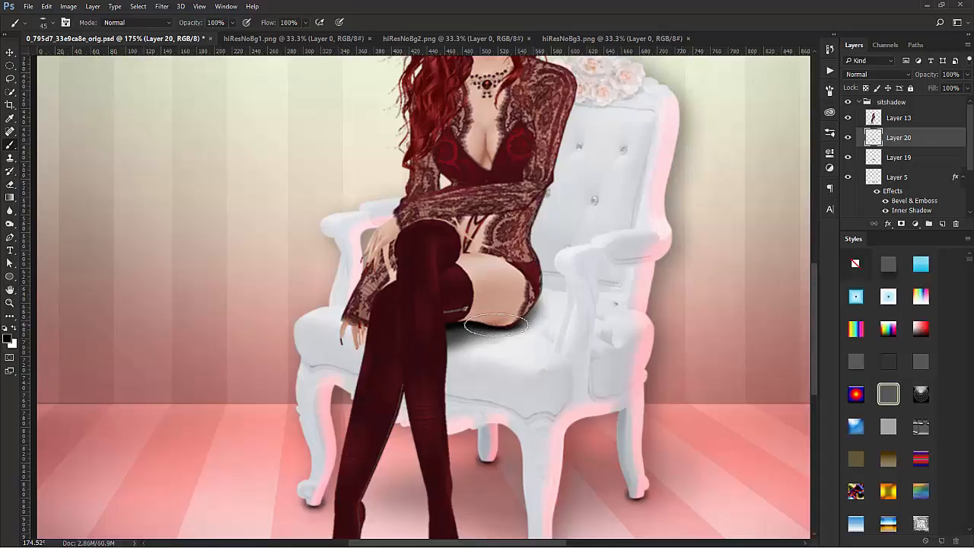
pyautogui.moveTo(478, 321)
pyautogui.mouseDown()
pyautogui.moveTo(526, 283)
pyautogui.moveTo(504, 321)
pyautogui.moveTo(533, 302)
pyautogui.mouseUp()
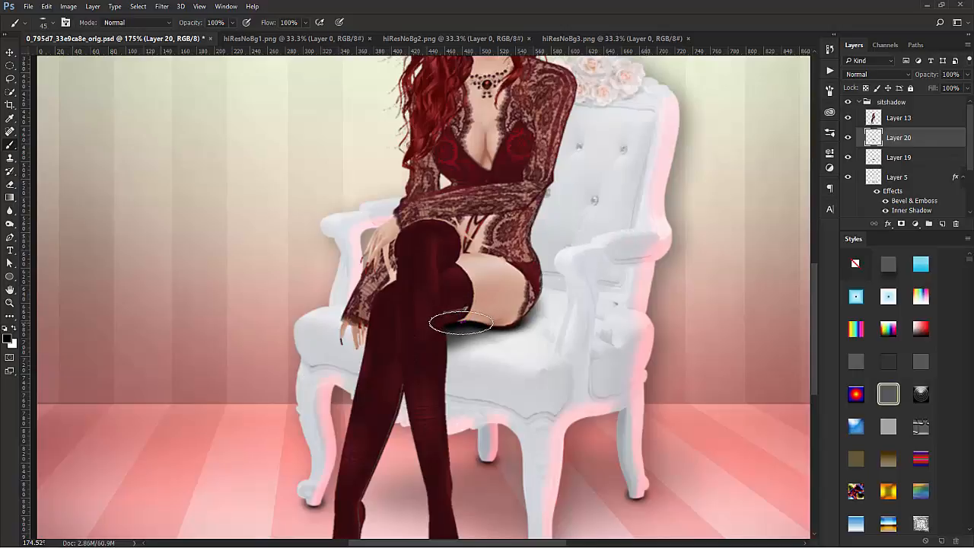
# Step: Soften the new contact shadow along the underside of the thigh and hip with the Blur tool at 30% strength
pyautogui.click(10, 210)
pyautogui.click(525, 333)
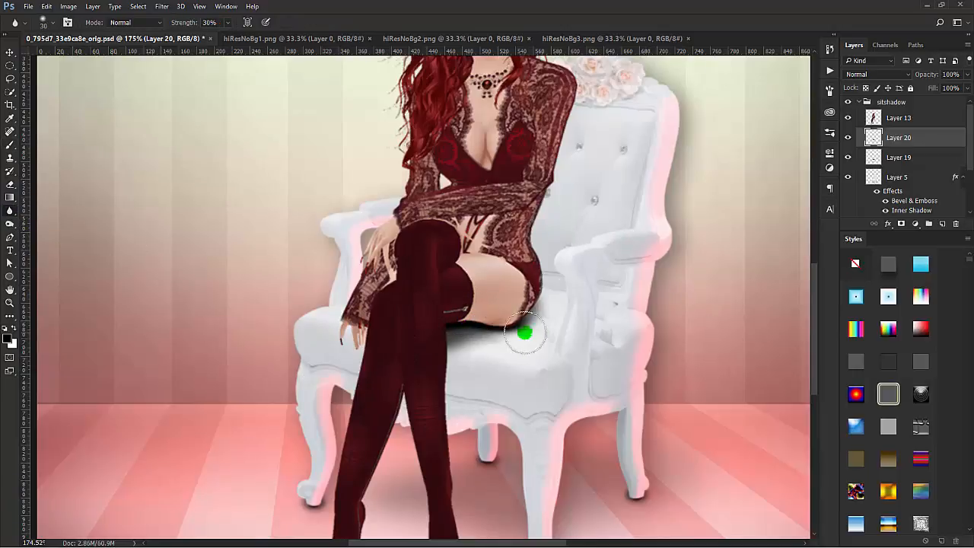
pyautogui.moveTo(525, 332)
pyautogui.mouseDown()
pyautogui.moveTo(434, 325)
pyautogui.moveTo(516, 304)
pyautogui.moveTo(468, 320)
pyautogui.moveTo(467, 331)
pyautogui.moveTo(520, 306)
pyautogui.moveTo(488, 329)
pyautogui.moveTo(462, 323)
pyautogui.moveTo(520, 305)
pyautogui.moveTo(426, 338)
pyautogui.mouseUp()
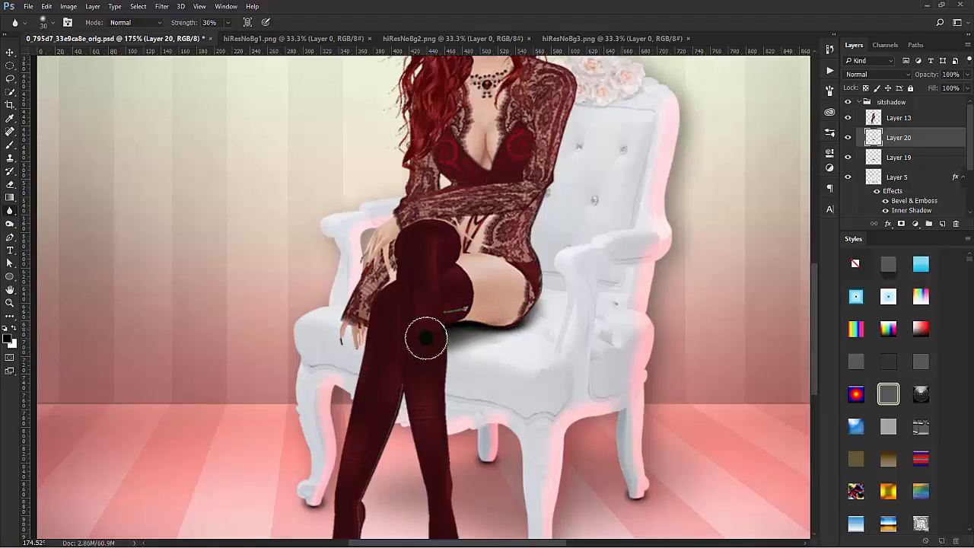
pyautogui.moveTo(323, 446)
pyautogui.mouseDown()
pyautogui.moveTo(467, 392)
pyautogui.moveTo(501, 334)
pyautogui.mouseUp()
pyautogui.click(723, 238)
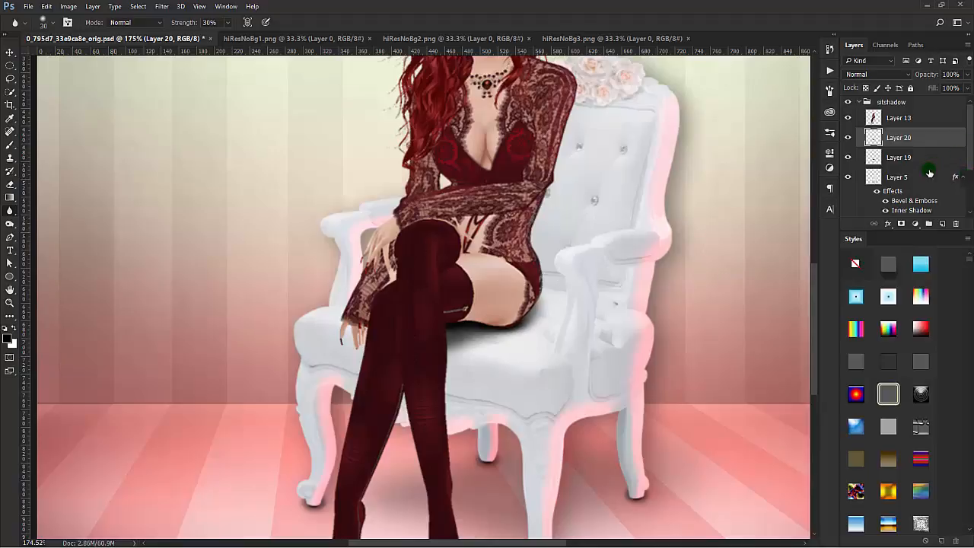
# Step: Reduce Layer 20's opacity to 86% while judging the seat shadow against the whole figure
pyautogui.press('v')
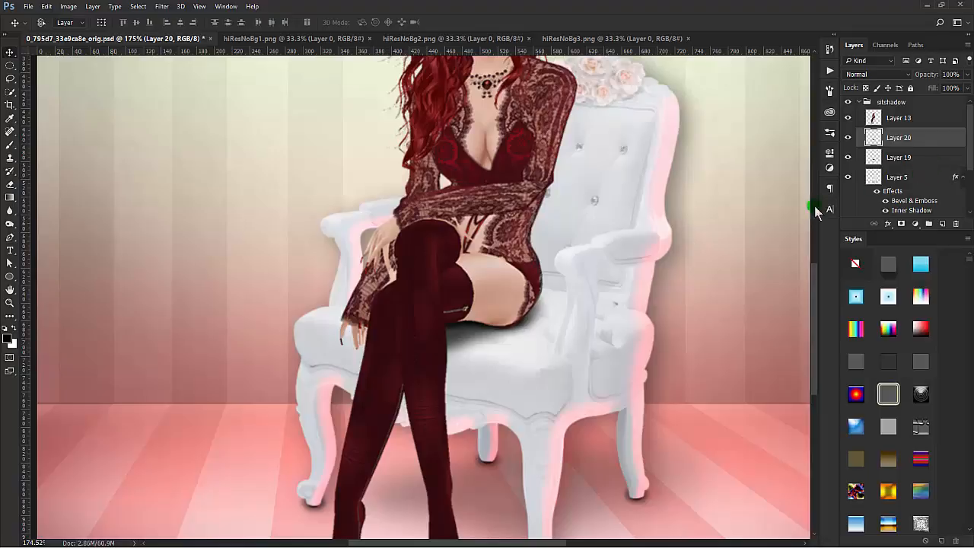
pyautogui.scroll(-3, 663, 282)
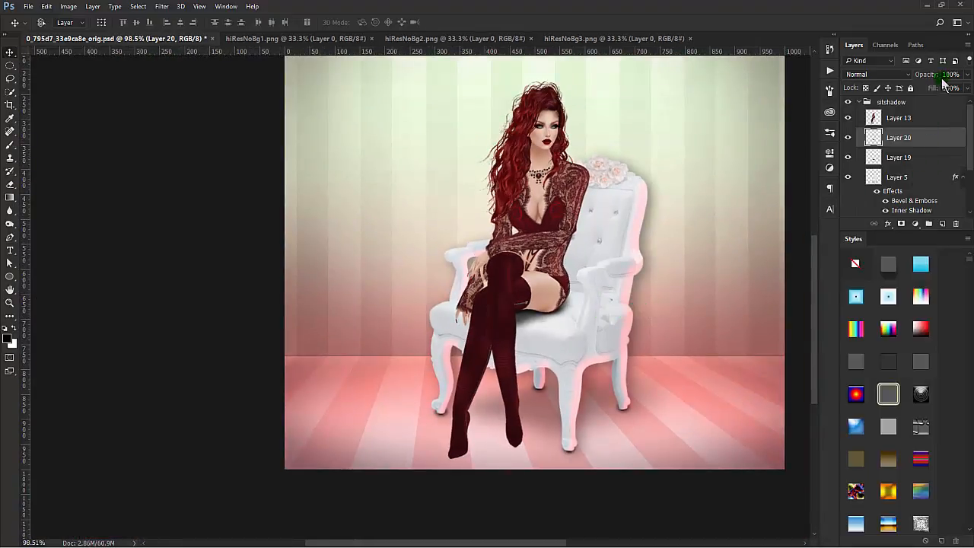
pyautogui.moveTo(933, 74); pyautogui.dragTo(926, 76)
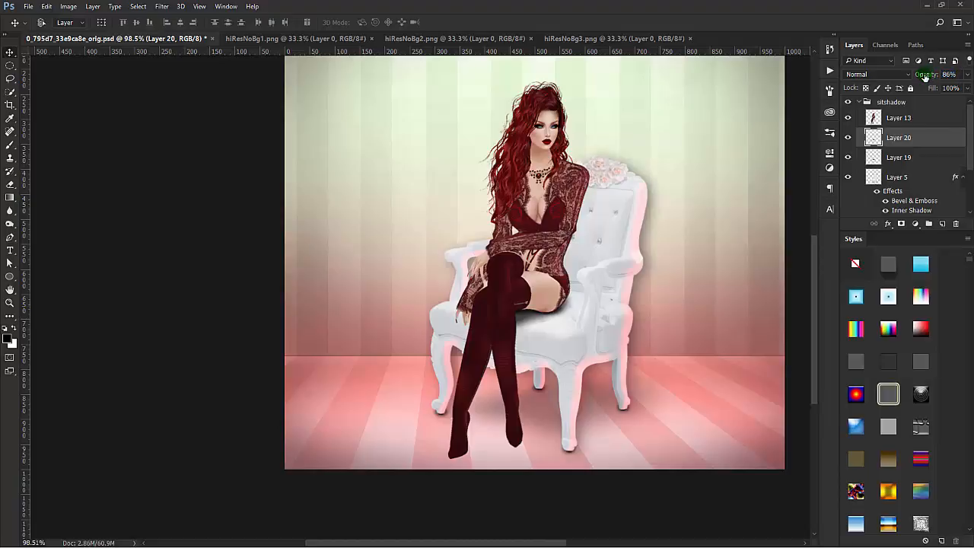
pyautogui.click(928, 155)
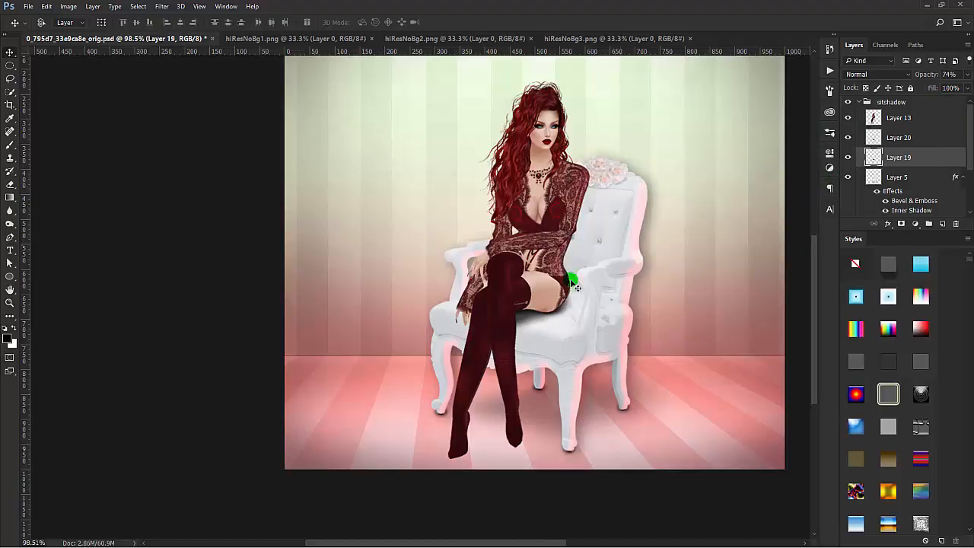
pyautogui.click(10, 145)
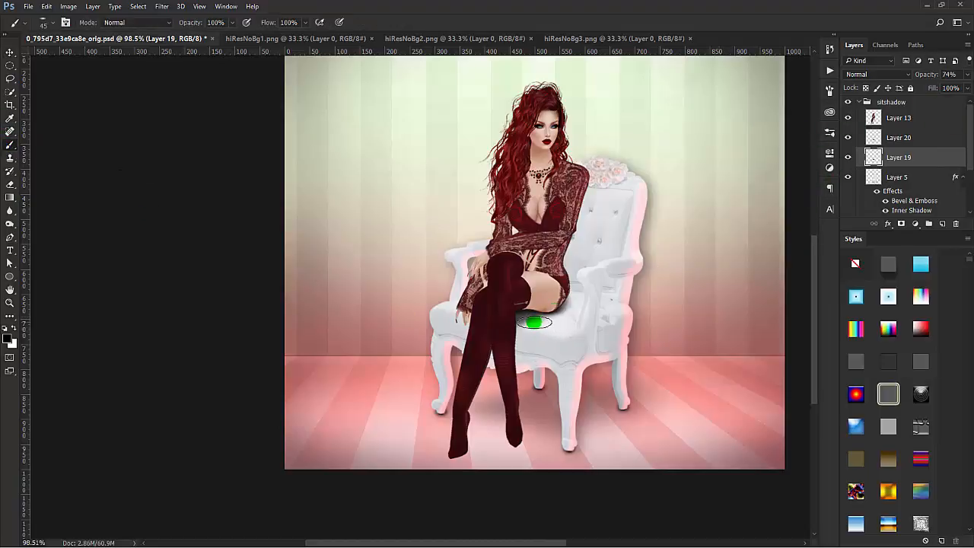
pyautogui.click(924, 136)
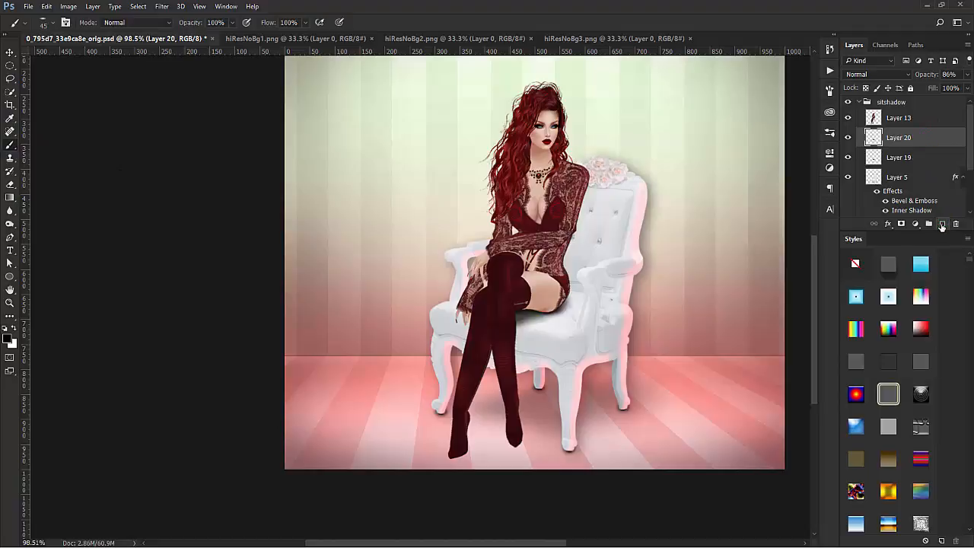
pyautogui.click(942, 224)
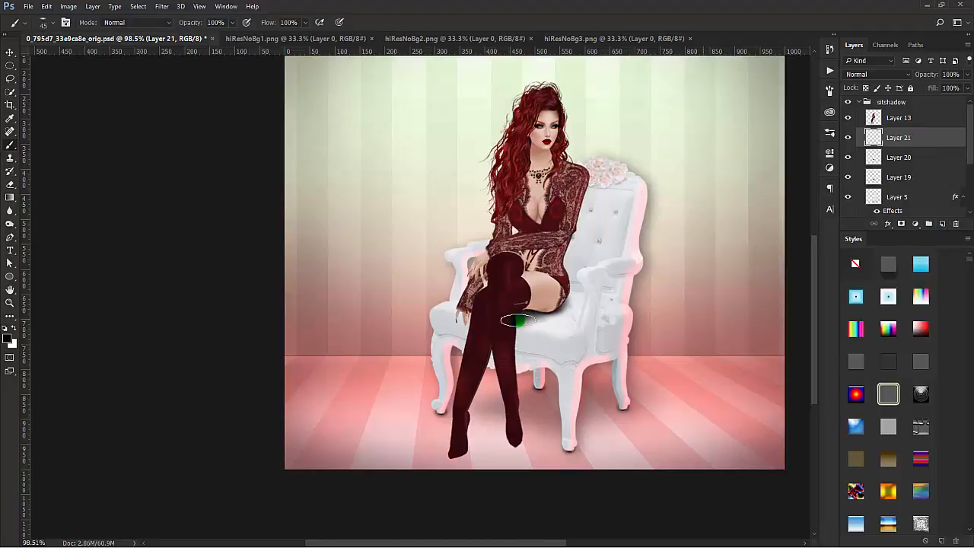
pyautogui.scroll(2, 517, 320)
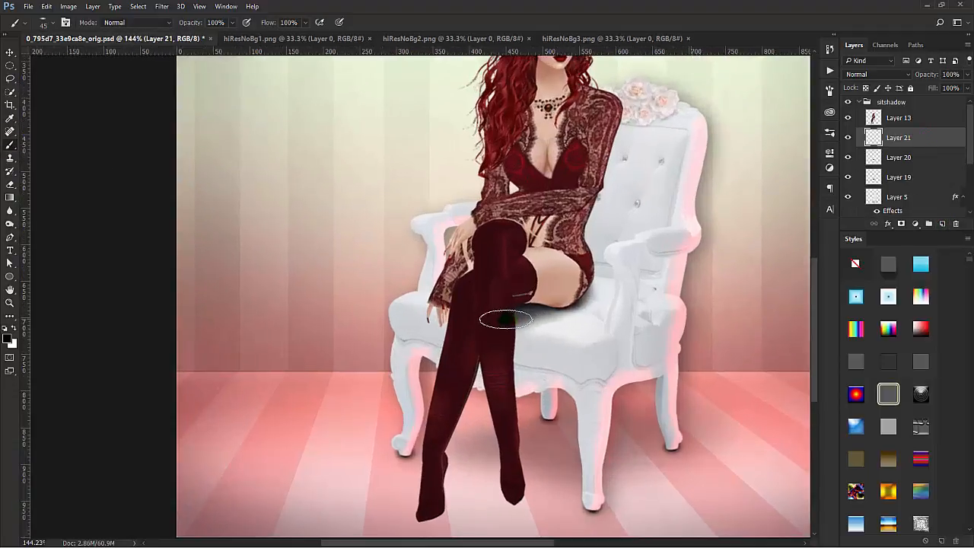
pyautogui.click(509, 322)
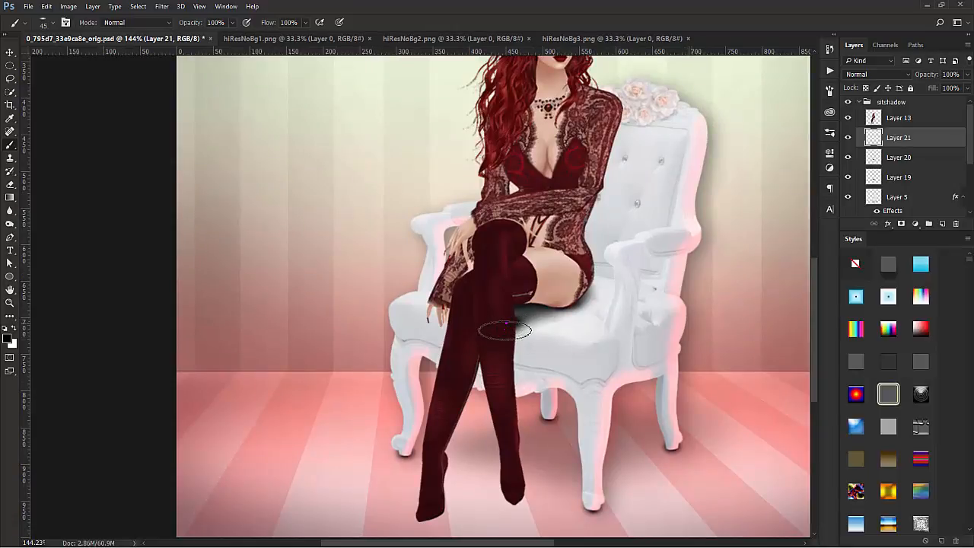
pyautogui.click(510, 328)
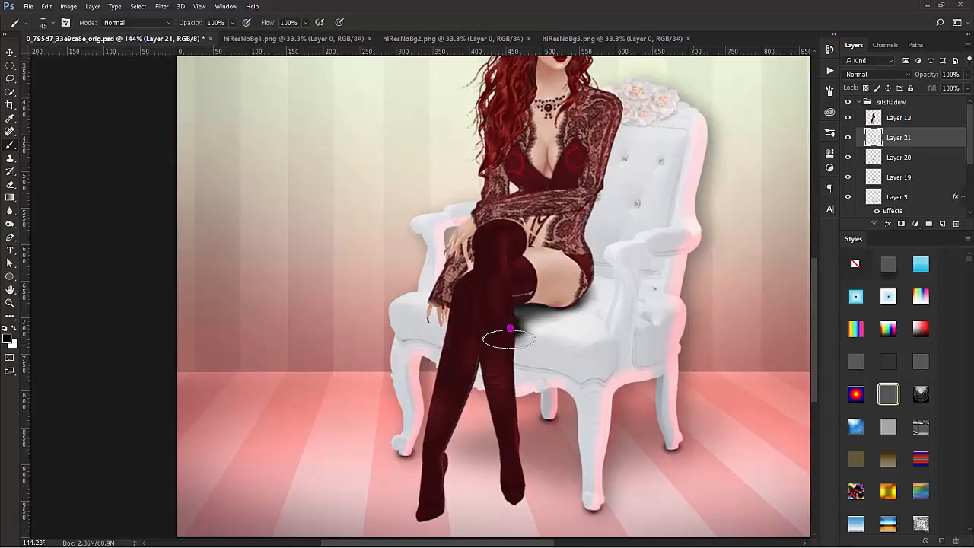
pyautogui.moveTo(510, 338)
pyautogui.mouseDown()
pyautogui.moveTo(501, 338)
pyautogui.moveTo(515, 350)
pyautogui.moveTo(519, 342)
pyautogui.mouseUp()
pyautogui.press('Delete')
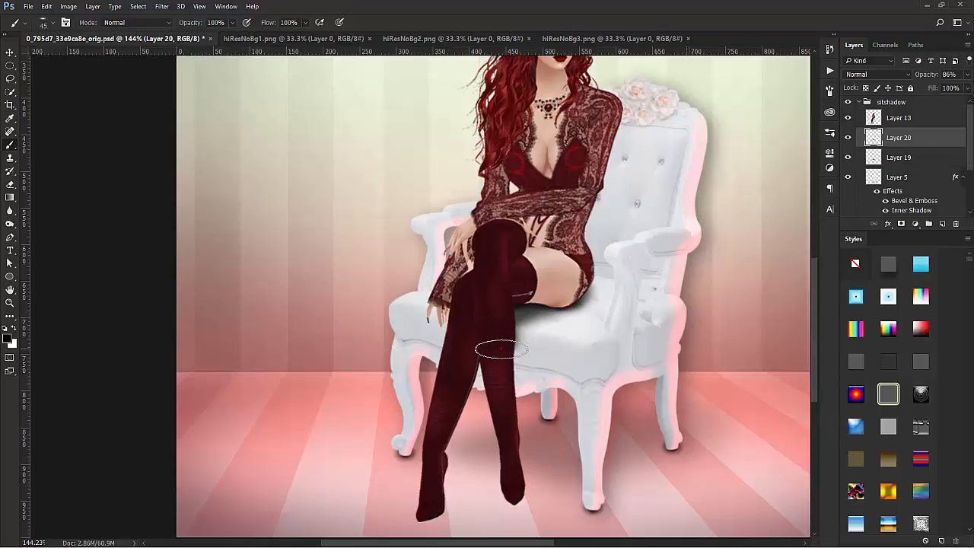
# Step: Rotate the 45 px brush tip to an angle of about -80° so the flattened ellipse stands nearly upright
pyautogui.click(587, 290)
pyautogui.click(596, 303)
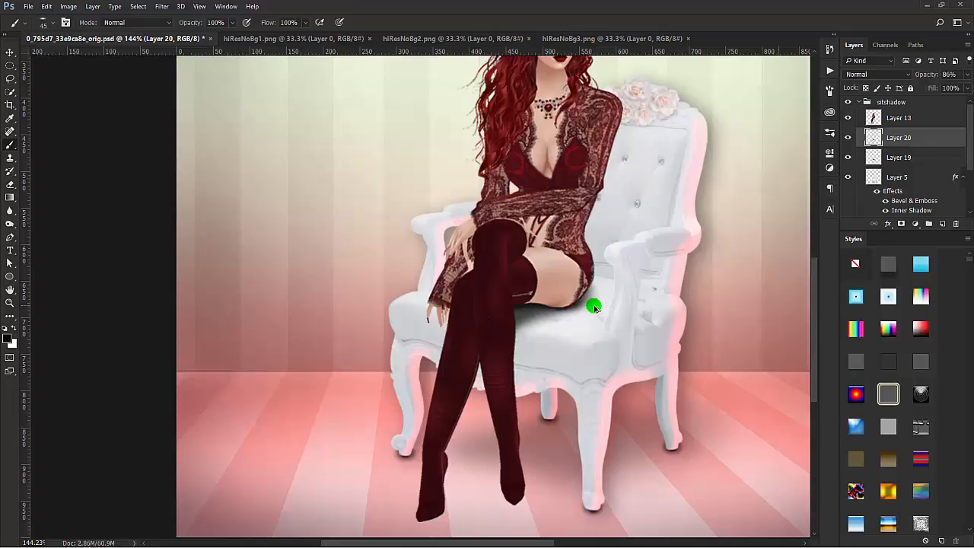
pyautogui.click(65, 22)
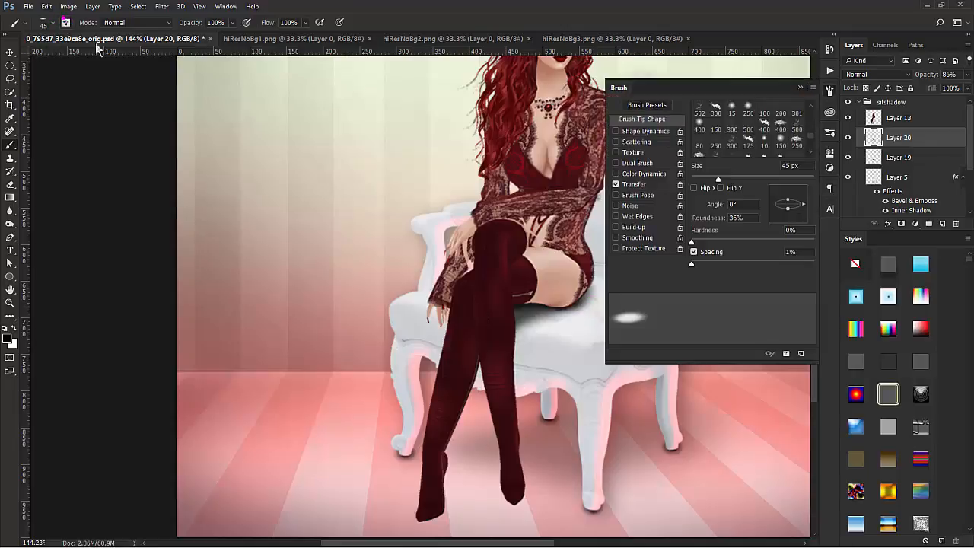
pyautogui.moveTo(803, 206); pyautogui.dragTo(789, 223)
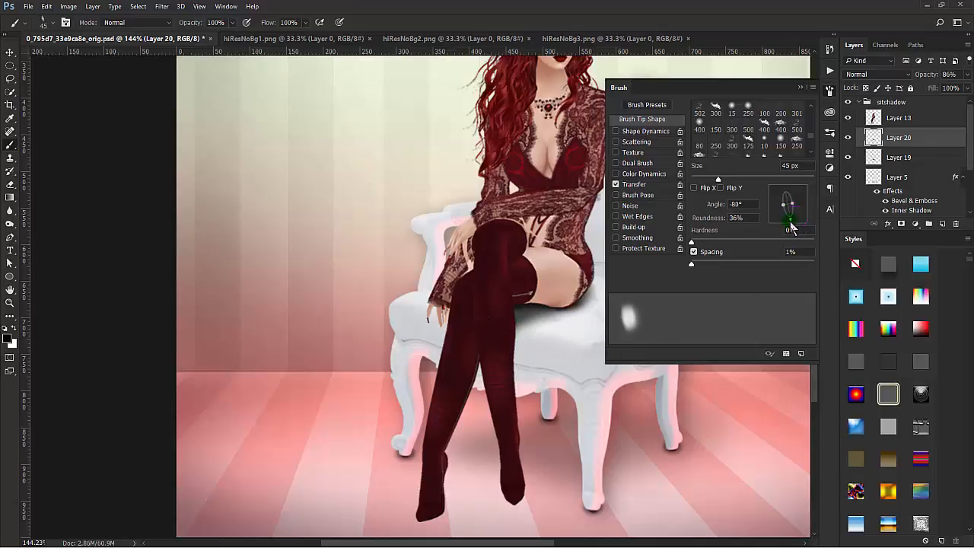
pyautogui.press('F5')
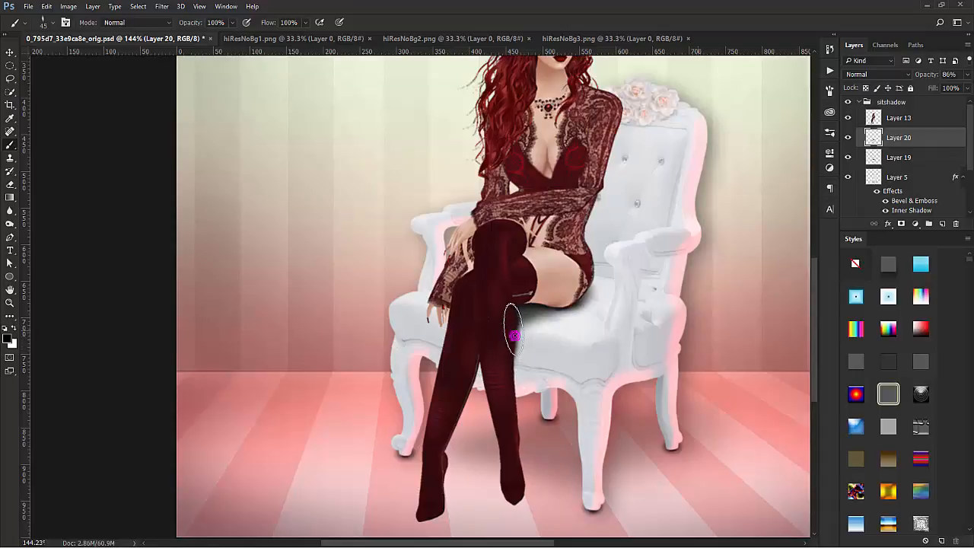
# Step: Paint a shadow on Layer 20 down the chair front beside the crossed leg and between the calves, and soften it with the Blur tool
pyautogui.moveTo(514, 335)
pyautogui.mouseDown()
pyautogui.moveTo(507, 354)
pyautogui.moveTo(523, 297)
pyautogui.moveTo(506, 357)
pyautogui.moveTo(510, 297)
pyautogui.moveTo(510, 333)
pyautogui.mouseUp()
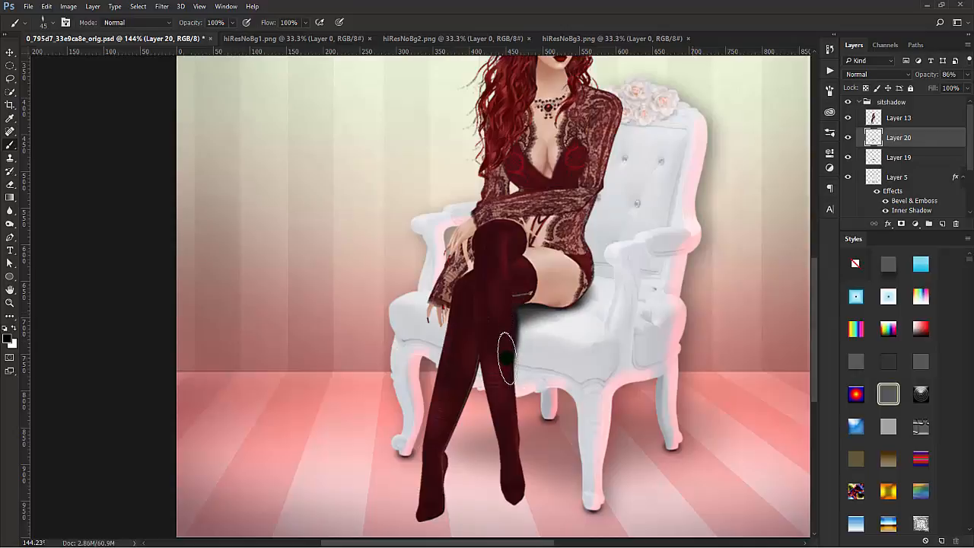
pyautogui.moveTo(506, 372)
pyautogui.mouseDown()
pyautogui.moveTo(512, 307)
pyautogui.moveTo(544, 312)
pyautogui.moveTo(510, 362)
pyautogui.moveTo(518, 287)
pyautogui.moveTo(511, 299)
pyautogui.moveTo(546, 201)
pyautogui.moveTo(516, 294)
pyautogui.moveTo(511, 359)
pyautogui.moveTo(520, 367)
pyautogui.moveTo(511, 355)
pyautogui.moveTo(516, 303)
pyautogui.moveTo(524, 371)
pyautogui.moveTo(507, 414)
pyautogui.moveTo(521, 331)
pyautogui.mouseUp()
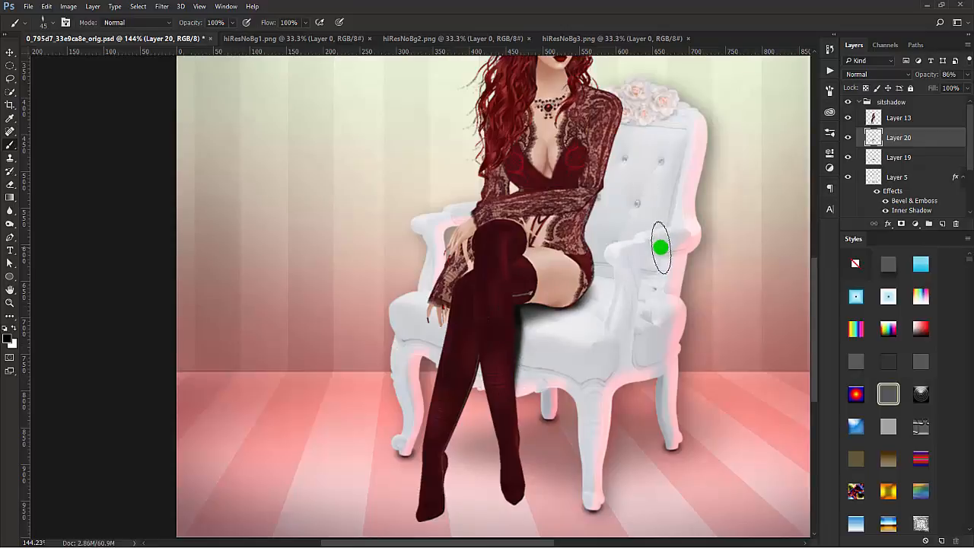
pyautogui.moveTo(475, 392); pyautogui.dragTo(478, 382)
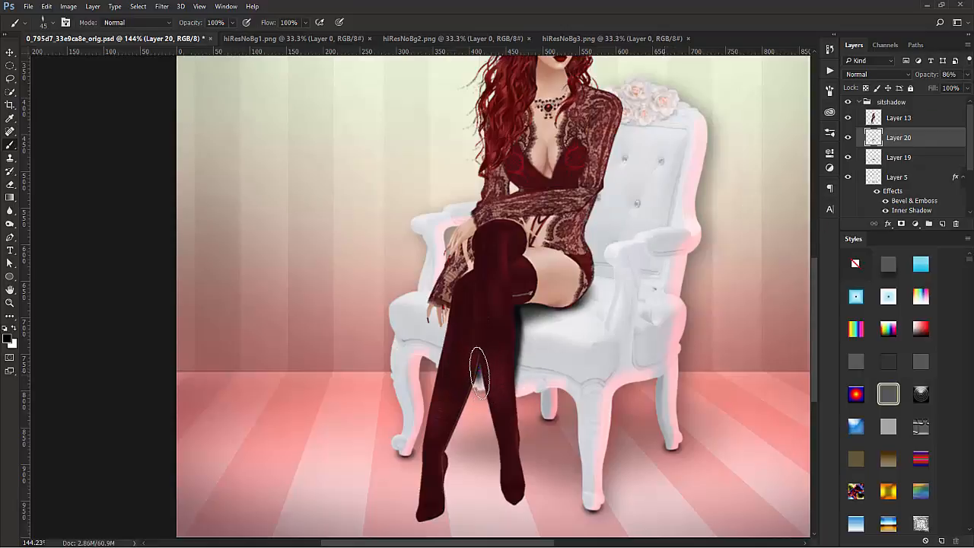
pyautogui.moveTo(478, 379)
pyautogui.mouseDown()
pyautogui.moveTo(459, 398)
pyautogui.moveTo(467, 348)
pyautogui.mouseUp()
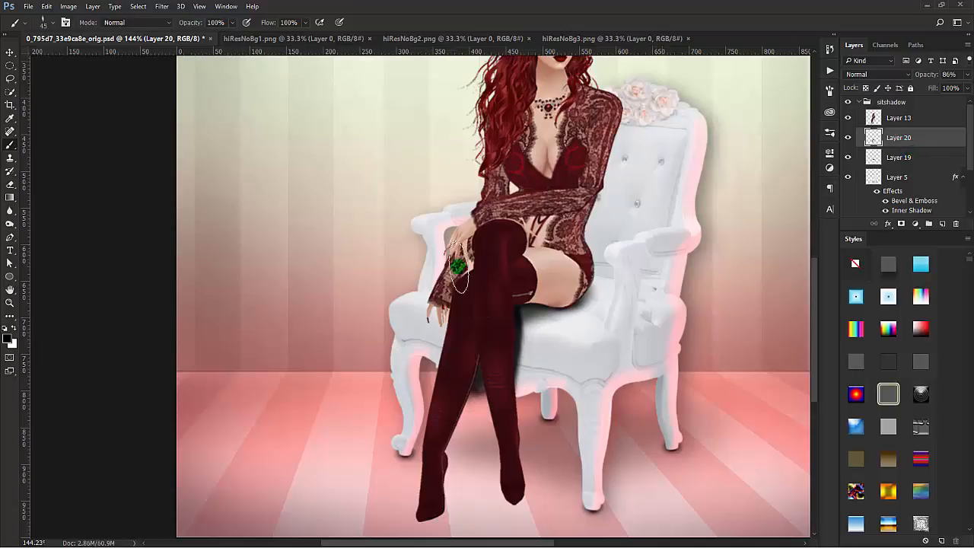
pyautogui.click(9, 211)
pyautogui.moveTo(525, 299)
pyautogui.mouseDown()
pyautogui.moveTo(507, 386)
pyautogui.moveTo(513, 307)
pyautogui.moveTo(513, 396)
pyautogui.moveTo(523, 268)
pyautogui.moveTo(529, 308)
pyautogui.moveTo(510, 396)
pyautogui.moveTo(524, 294)
pyautogui.moveTo(529, 388)
pyautogui.moveTo(527, 301)
pyautogui.moveTo(524, 312)
pyautogui.moveTo(563, 321)
pyautogui.moveTo(515, 294)
pyautogui.moveTo(517, 395)
pyautogui.moveTo(524, 307)
pyautogui.moveTo(522, 407)
pyautogui.moveTo(535, 320)
pyautogui.moveTo(522, 321)
pyautogui.moveTo(546, 309)
pyautogui.moveTo(522, 325)
pyautogui.moveTo(531, 341)
pyautogui.moveTo(523, 406)
pyautogui.moveTo(525, 302)
pyautogui.moveTo(526, 340)
pyautogui.moveTo(524, 326)
pyautogui.moveTo(490, 385)
pyautogui.moveTo(483, 336)
pyautogui.moveTo(472, 410)
pyautogui.moveTo(471, 393)
pyautogui.moveTo(503, 375)
pyautogui.moveTo(512, 423)
pyautogui.moveTo(461, 400)
pyautogui.mouseUp()
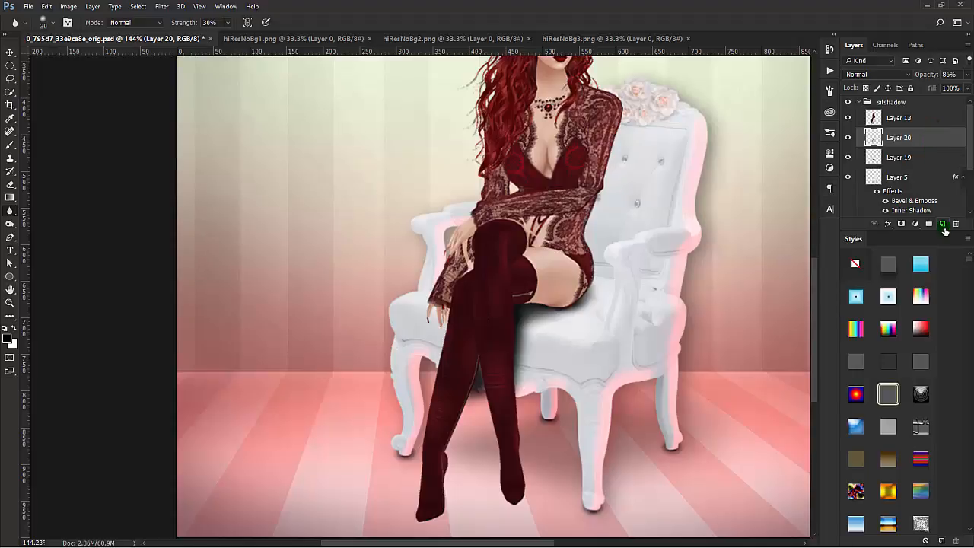
# Step: On a new layer above Layer 20, paint a narrow shadow along the leg's edge with a 15 px brush and blur it at 30% strength
pyautogui.click(943, 223)
pyautogui.click(10, 144)
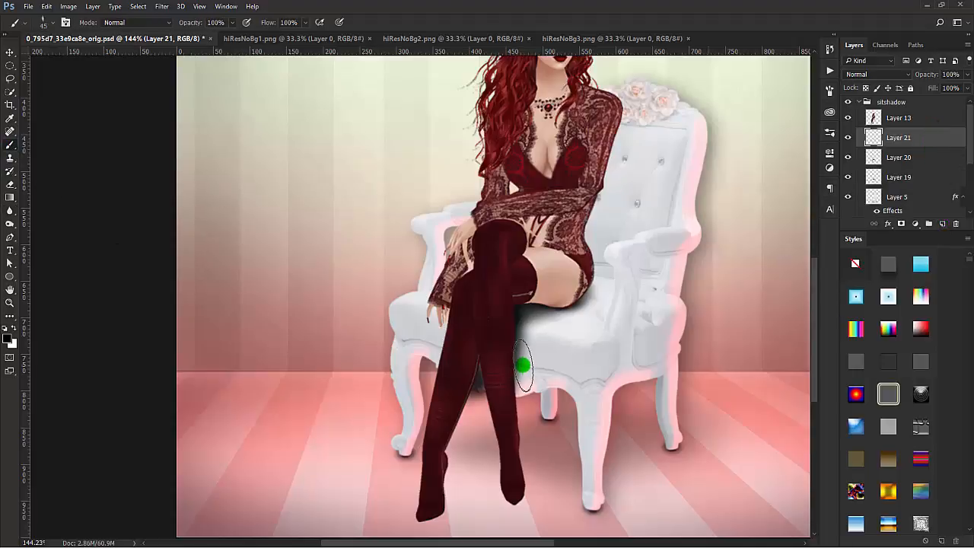
pyautogui.press('[')
pyautogui.press('[')
pyautogui.press('[')
pyautogui.press('[')
pyautogui.press('[')
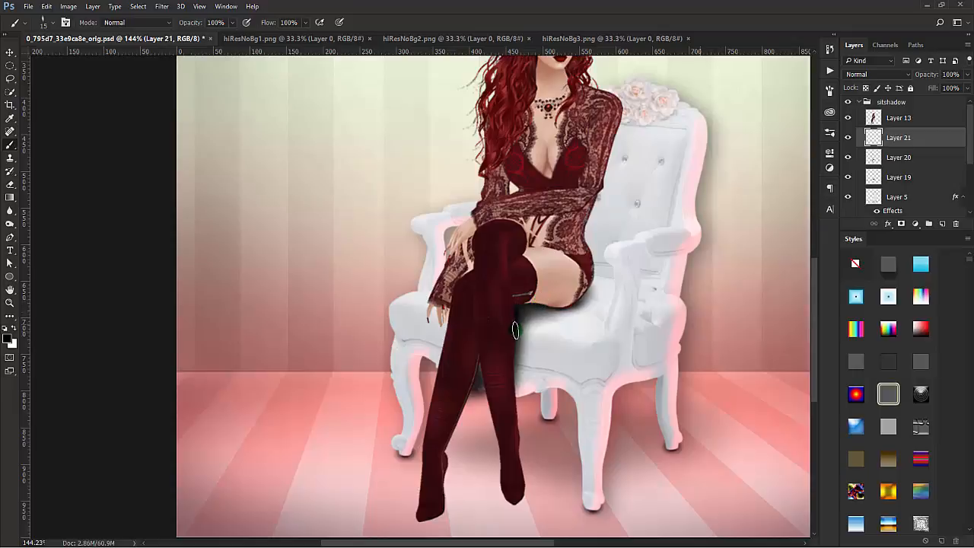
pyautogui.click(515, 347)
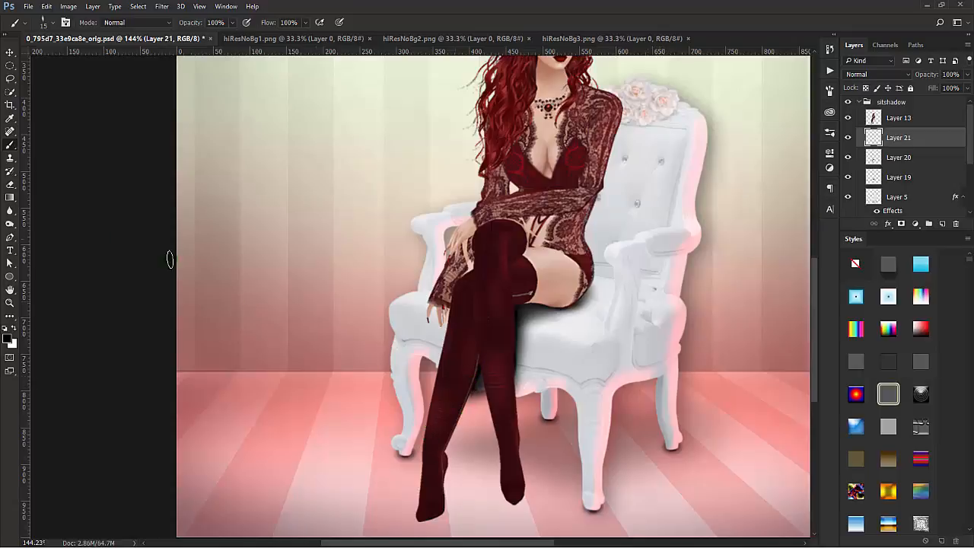
pyautogui.click(11, 211)
pyautogui.moveTo(516, 299)
pyautogui.mouseDown()
pyautogui.moveTo(513, 385)
pyautogui.moveTo(483, 424)
pyautogui.mouseUp()
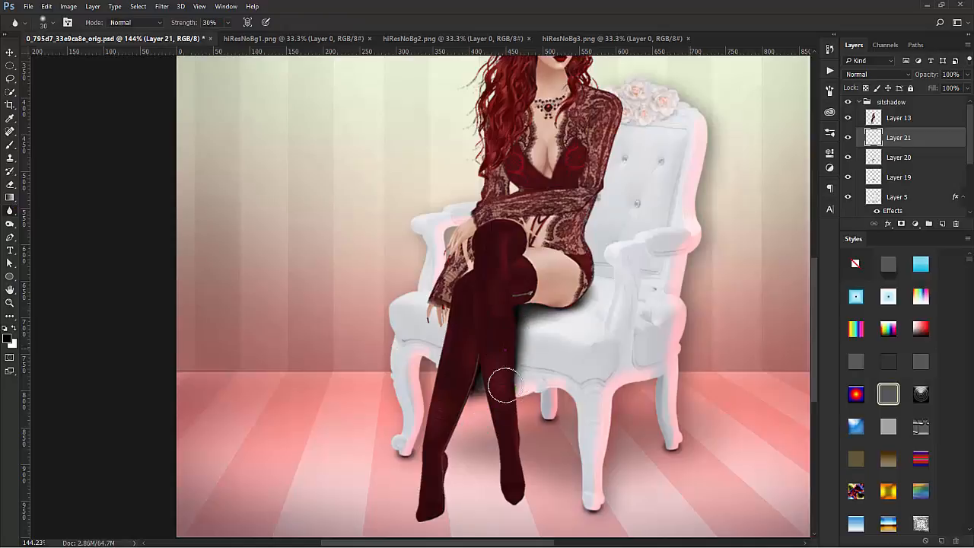
pyautogui.moveTo(505, 286)
pyautogui.mouseDown()
pyautogui.moveTo(505, 416)
pyautogui.moveTo(489, 423)
pyautogui.mouseUp()
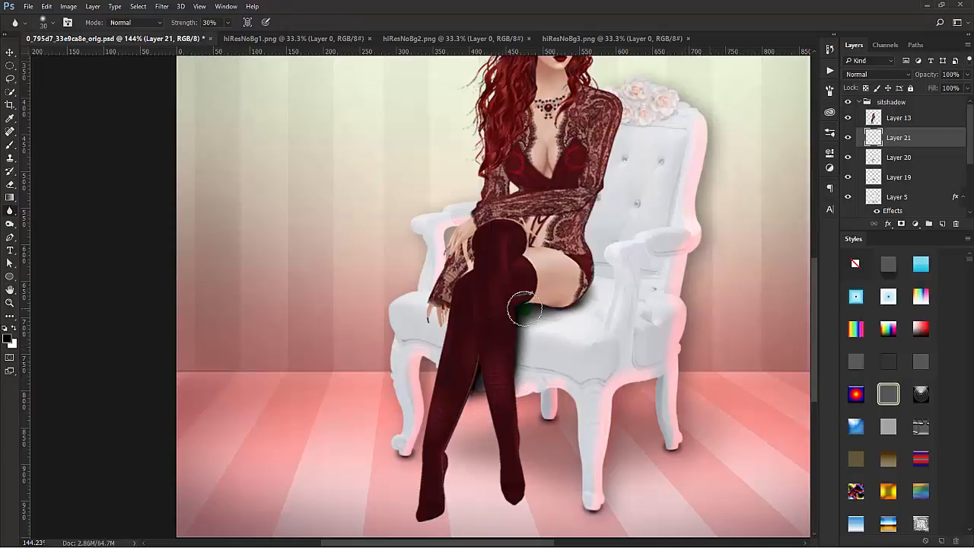
pyautogui.moveTo(523, 308)
pyautogui.mouseDown()
pyautogui.moveTo(487, 337)
pyautogui.moveTo(465, 420)
pyautogui.mouseUp()
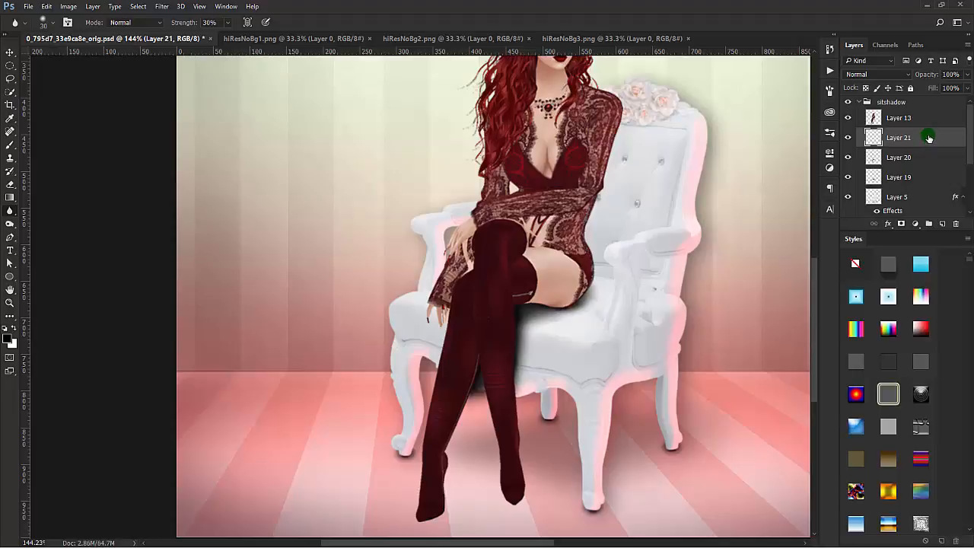
# Step: Move Layer 21 directly above the chair on Layer 5, and clip Layers 21, 19 and 20 to the chair
pyautogui.moveTo(930, 139); pyautogui.dragTo(929, 185)
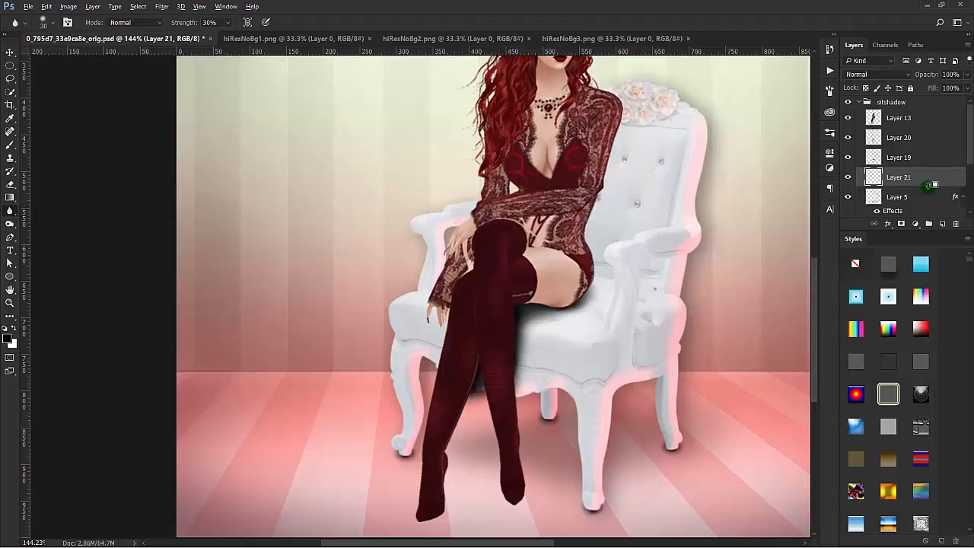
pyautogui.keyDown('alt'); pyautogui.click(927, 182); pyautogui.keyUp('alt')
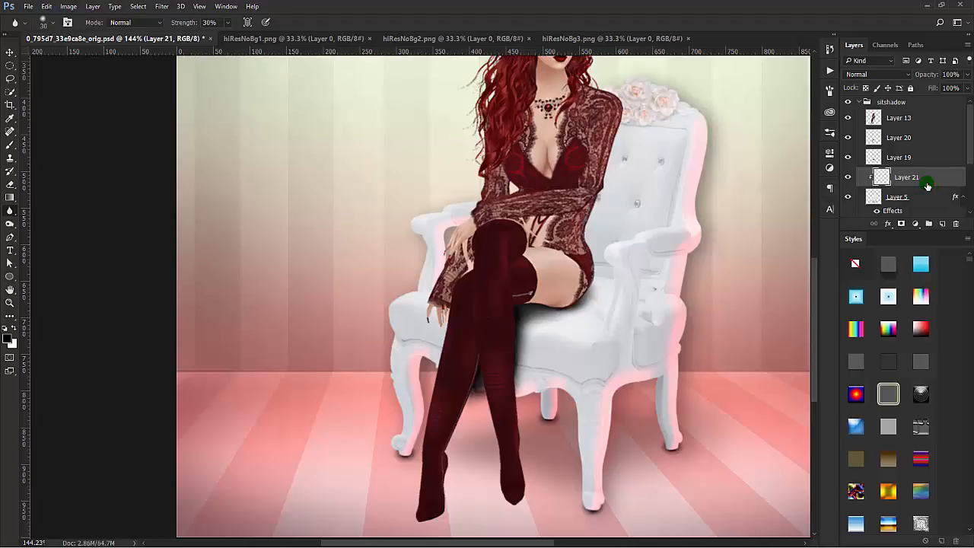
pyautogui.click(850, 197)
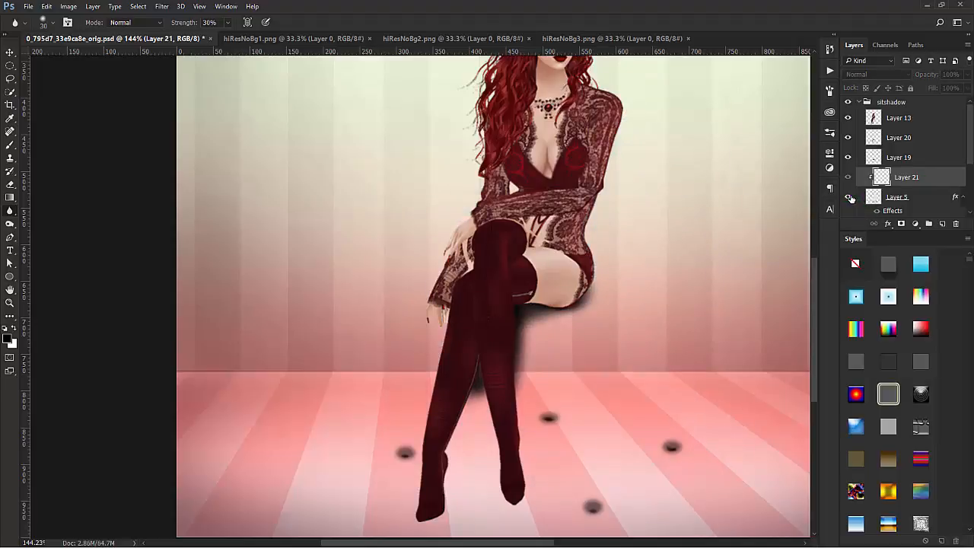
pyautogui.click(851, 197)
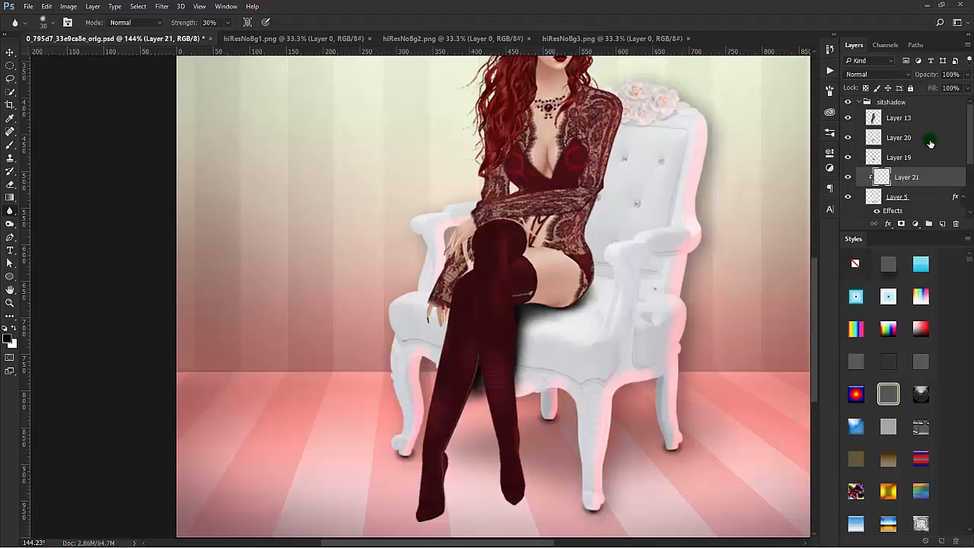
pyautogui.moveTo(930, 144); pyautogui.dragTo(930, 162)
pyautogui.keyDown('alt'); pyautogui.click(930, 162); pyautogui.keyUp('alt')
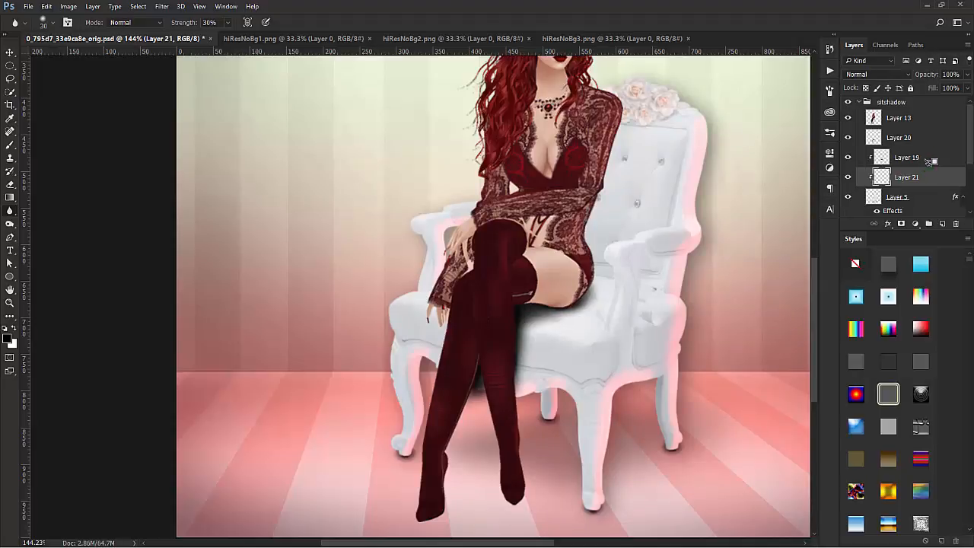
pyautogui.keyDown('alt'); pyautogui.click(929, 144); pyautogui.keyUp('alt')
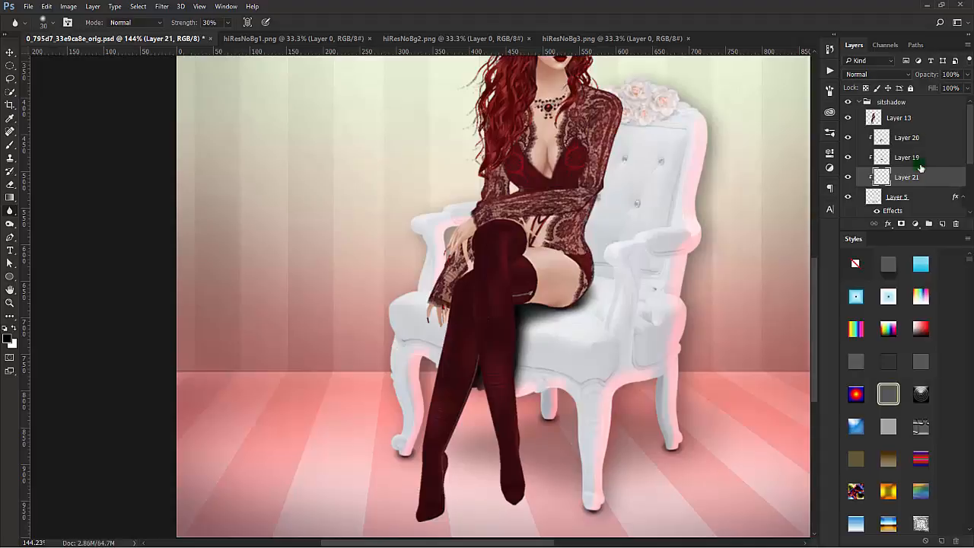
pyautogui.click(891, 180)
pyautogui.moveTo(564, 339)
pyautogui.mouseDown()
pyautogui.moveTo(535, 342)
pyautogui.moveTo(522, 359)
pyautogui.moveTo(522, 349)
pyautogui.moveTo(581, 342)
pyautogui.moveTo(557, 362)
pyautogui.moveTo(644, 345)
pyautogui.moveTo(553, 378)
pyautogui.moveTo(561, 345)
pyautogui.moveTo(615, 298)
pyautogui.mouseUp()
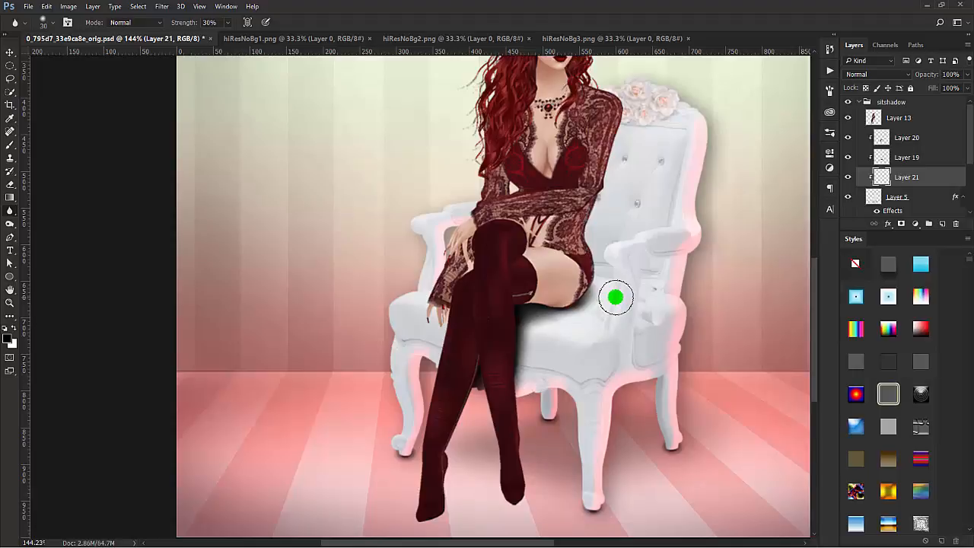
pyautogui.moveTo(615, 298); pyautogui.dragTo(594, 335)
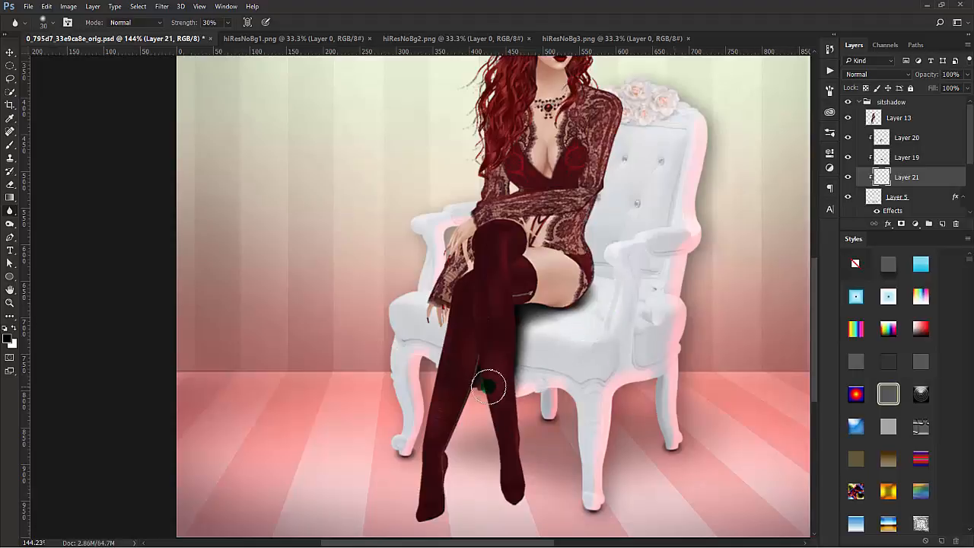
# Step: Group the shadow Layers 20, 19 and 21 together with the chair's Layer 5, and expand the new group
pyautogui.keyDown('shift'); pyautogui.click(941, 136); pyautogui.keyUp('shift')
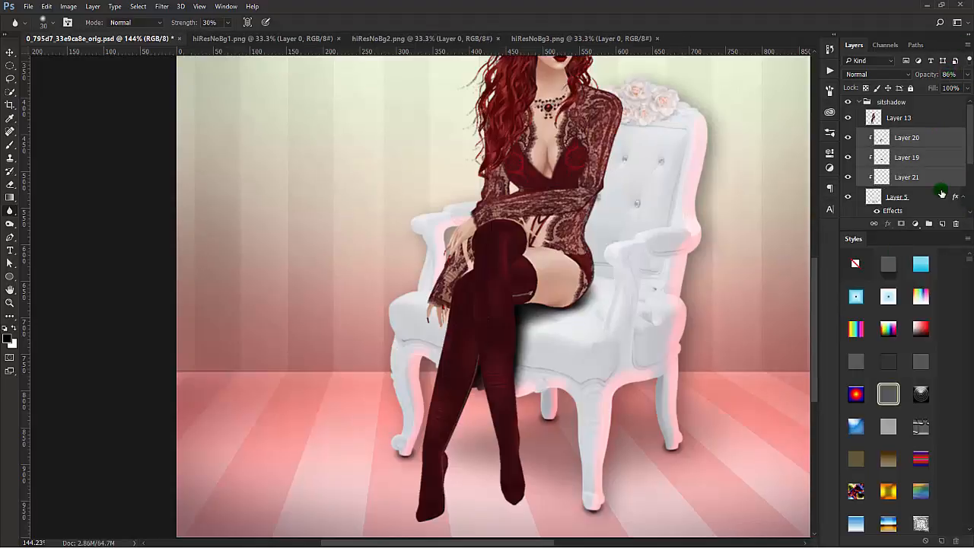
pyautogui.moveTo(937, 181); pyautogui.dragTo(928, 225)
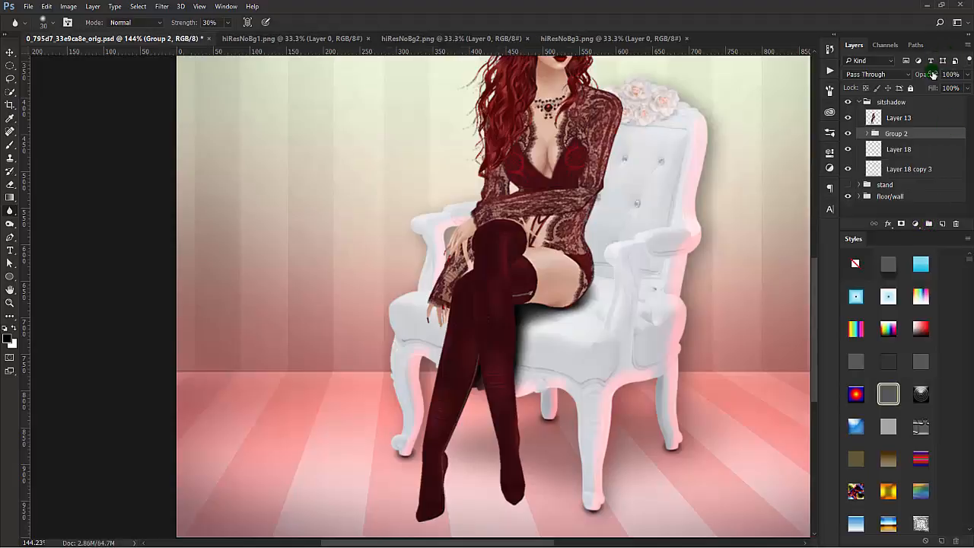
pyautogui.click(868, 134)
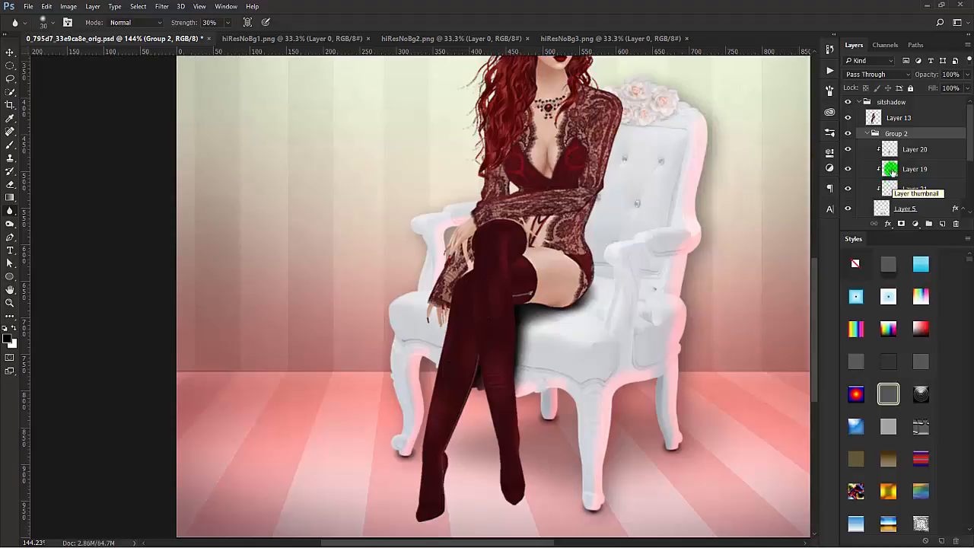
# Step: Lower Layer 20's opacity to lighten the shadow beside the crossed leg, judging it against the whole figure
pyautogui.scroll(-4, 688, 351)
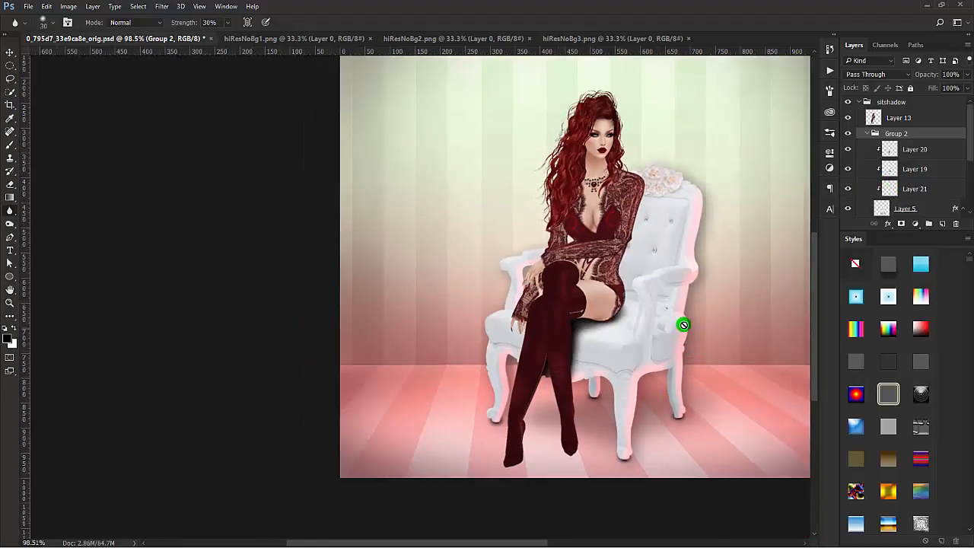
pyautogui.click(929, 153)
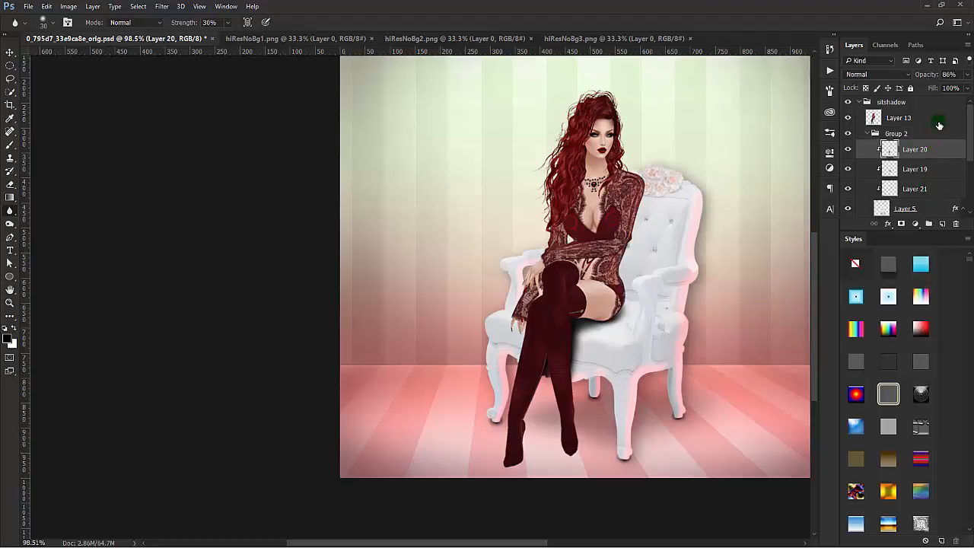
pyautogui.moveTo(930, 75)
pyautogui.mouseDown()
pyautogui.moveTo(913, 78)
pyautogui.moveTo(948, 76)
pyautogui.moveTo(941, 79)
pyautogui.mouseUp()
pyautogui.click(944, 165)
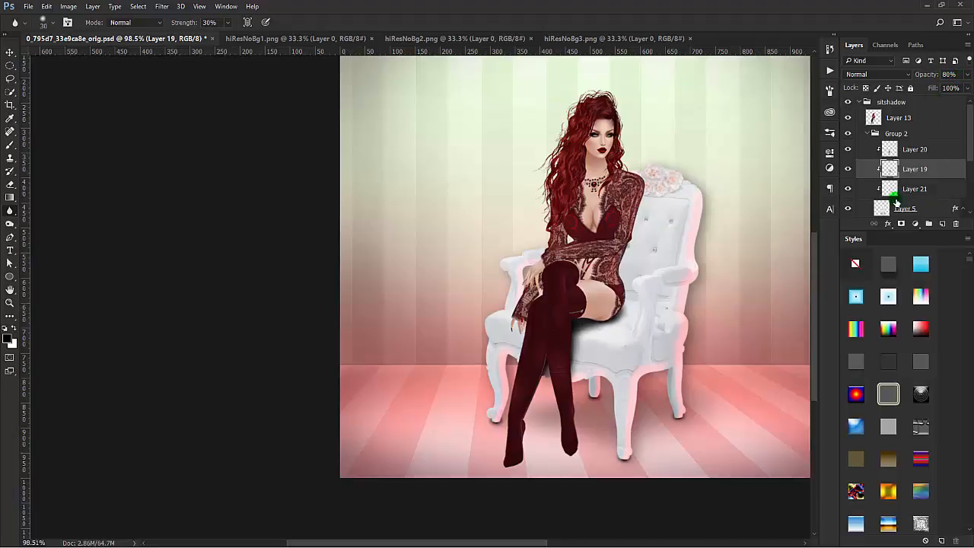
# Step: Rotate the narrow leg shadow on Layer 21 by 7.45° with Free Transform so it follows the leg
pyautogui.click(849, 190)
pyautogui.click(940, 190)
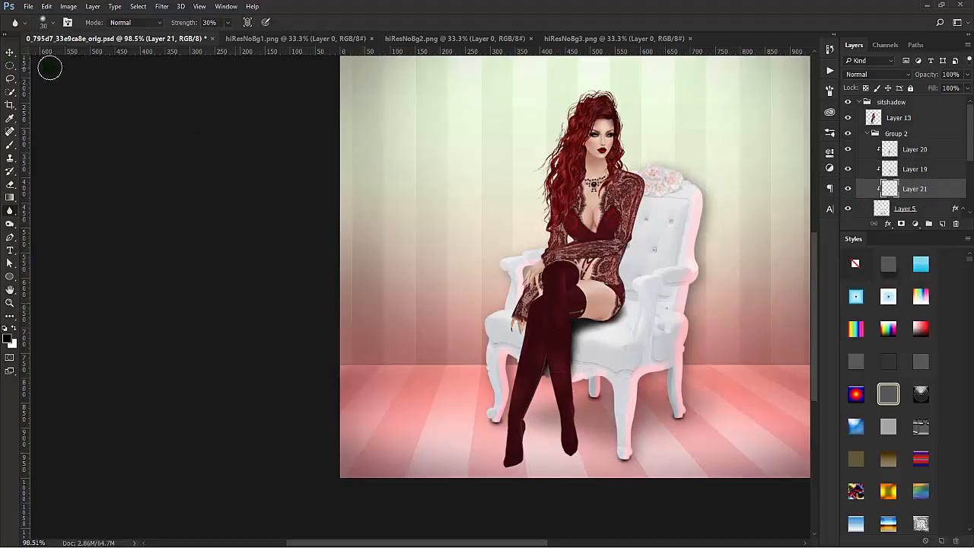
pyautogui.click(9, 52)
pyautogui.moveTo(407, 193); pyautogui.dragTo(412, 198)
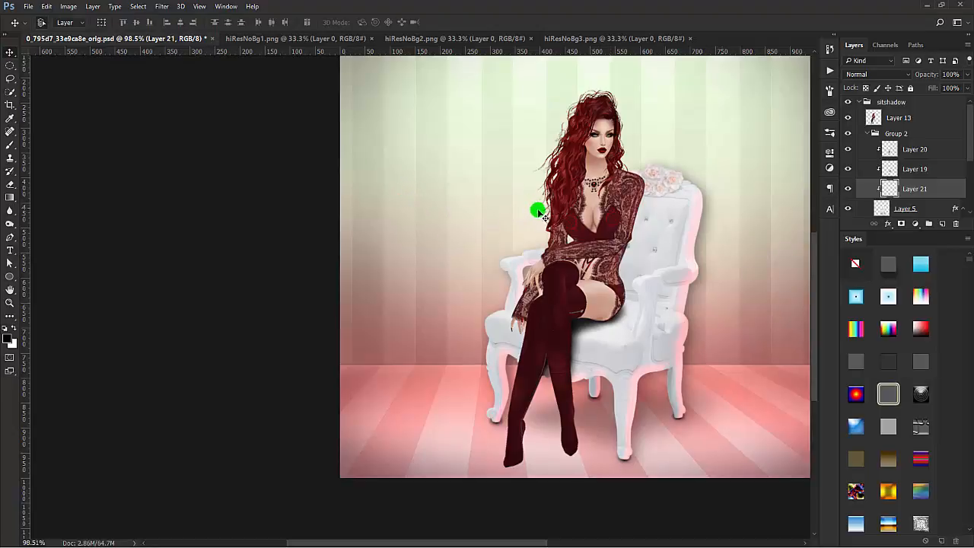
pyautogui.hotkey('ctrl', 't')
pyautogui.moveTo(607, 270); pyautogui.dragTo(615, 281)
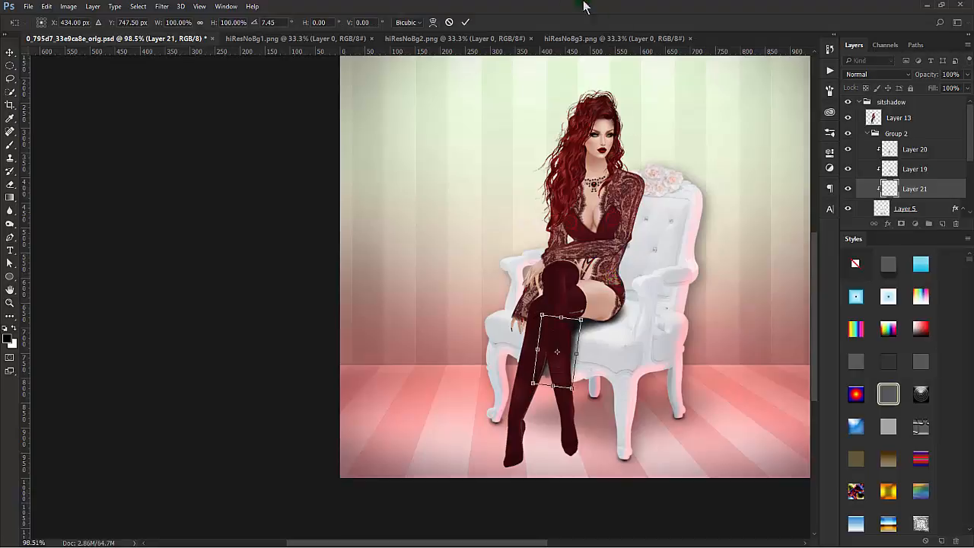
pyautogui.click(466, 22)
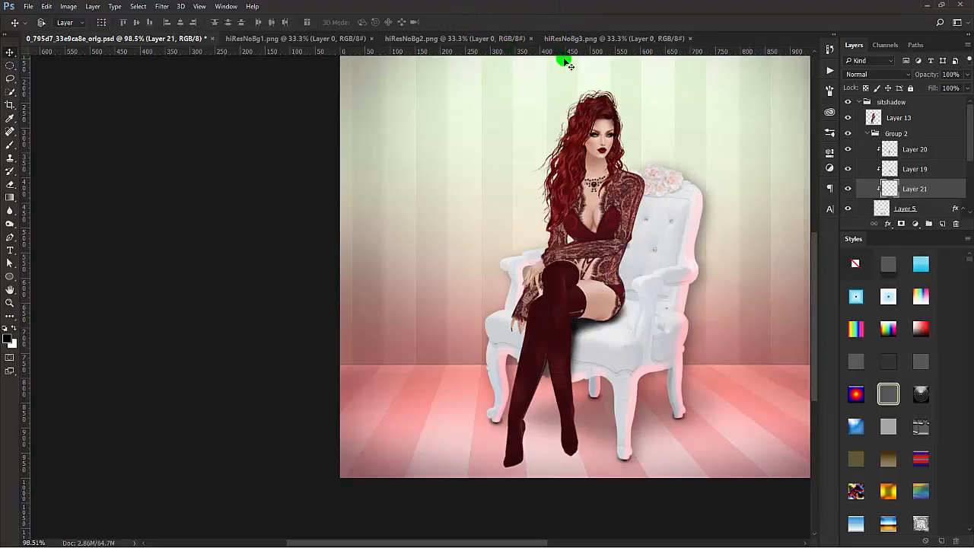
# Step: Get the 15 px brush ready for touching up Layer 21's shadow between the calves
pyautogui.click(10, 147)
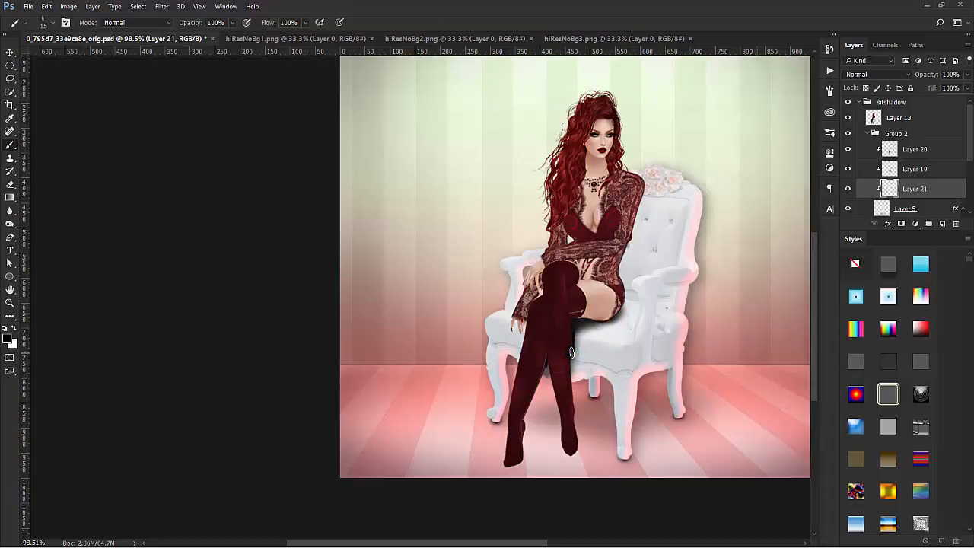
# Step: Soften the shadow on Layer 21 beside the crossed leg with the 30 px Blur tool at 30% strength
pyautogui.click(10, 211)
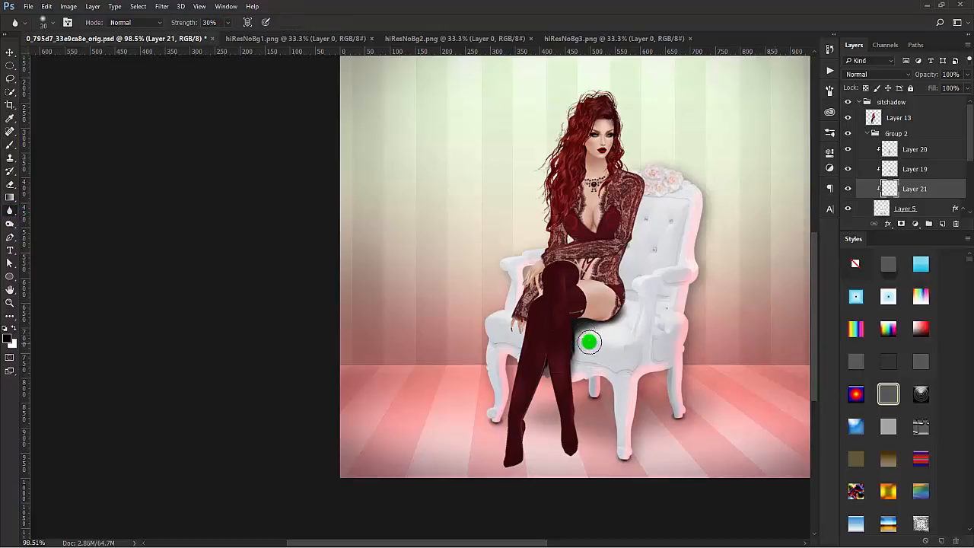
pyautogui.moveTo(574, 354)
pyautogui.mouseDown()
pyautogui.moveTo(570, 341)
pyautogui.moveTo(561, 371)
pyautogui.moveTo(571, 340)
pyautogui.moveTo(571, 364)
pyautogui.moveTo(573, 347)
pyautogui.moveTo(545, 369)
pyautogui.moveTo(560, 346)
pyautogui.mouseUp()
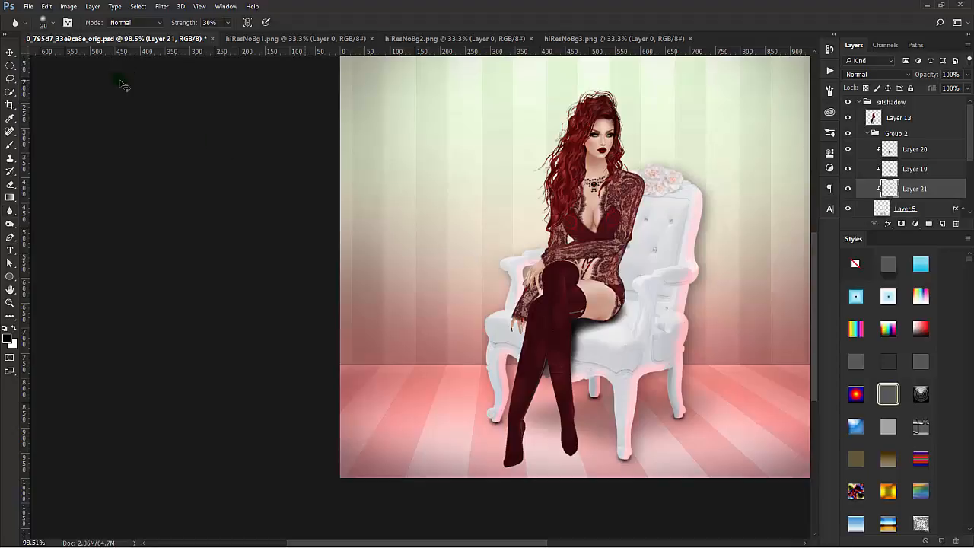
pyautogui.press('v')
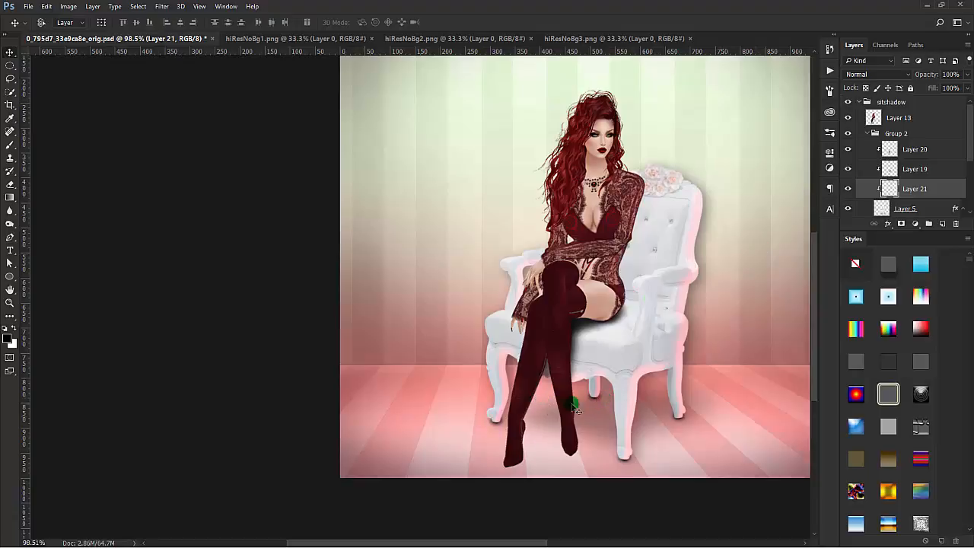
# Step: Draw a small elliptical selection at the front foot's toe and fill it with black on a new layer above Layer 20
pyautogui.rightClick(10, 66)
pyautogui.click(68, 76)
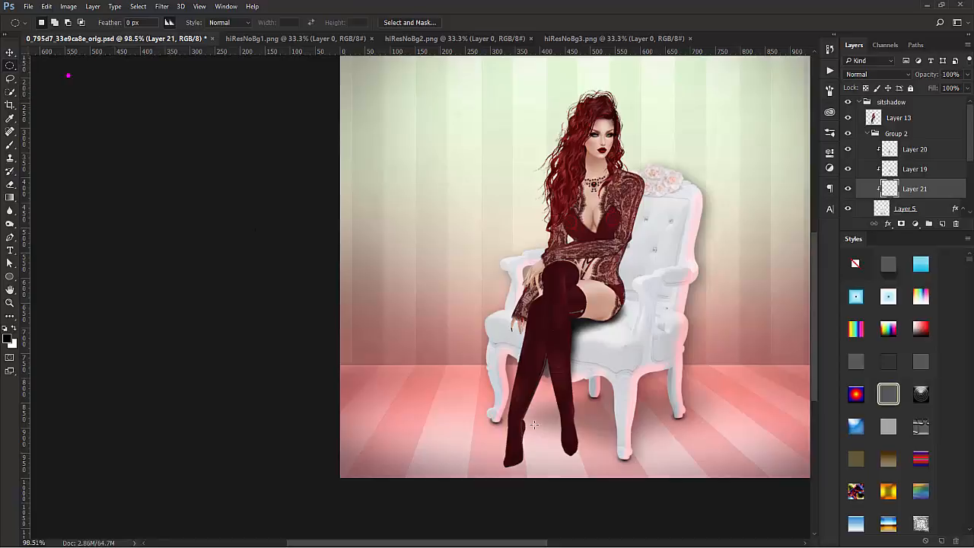
pyautogui.moveTo(505, 455); pyautogui.dragTo(518, 473)
pyautogui.click(938, 151)
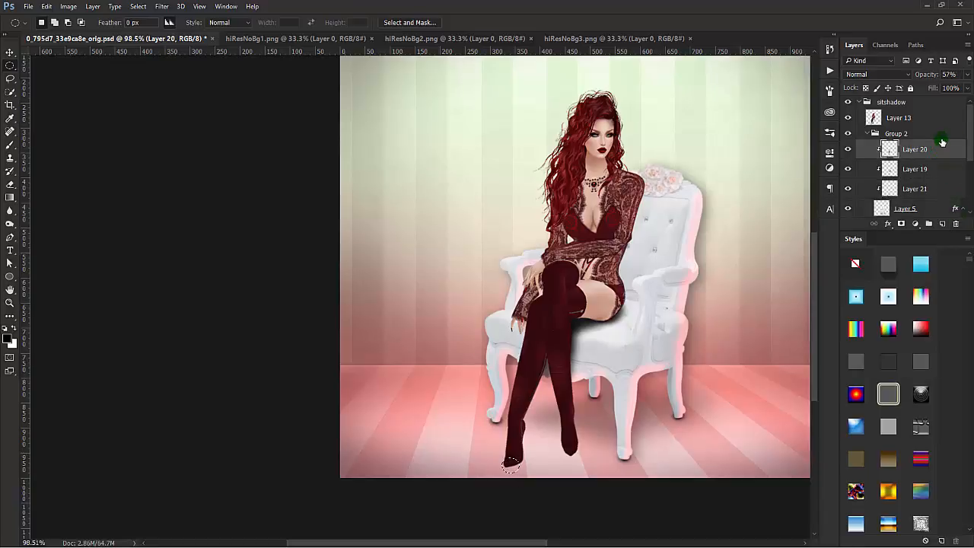
pyautogui.click(939, 134)
pyautogui.click(942, 224)
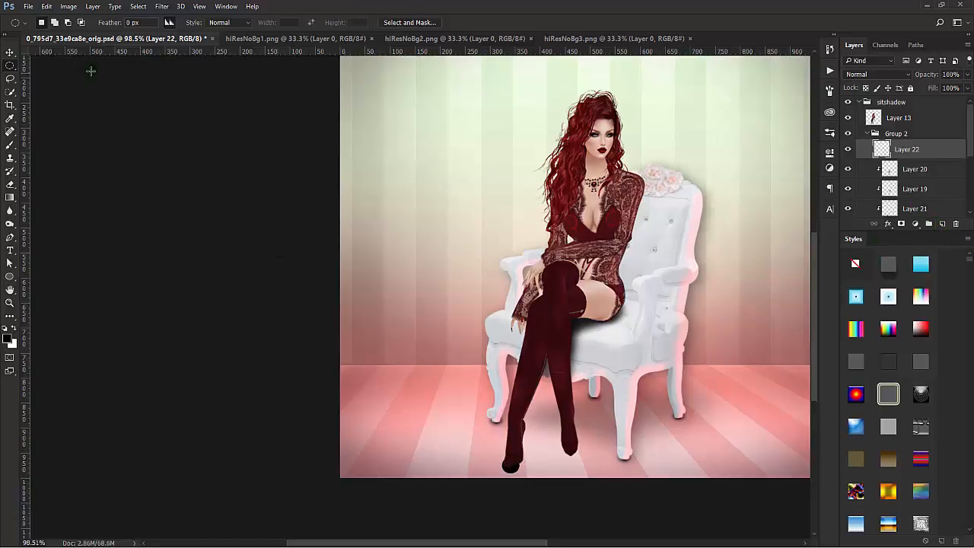
# Step: Stretch Layer 22's black ellipse to 141.50% width, rotate it by -32.23° and nudge it up beneath the toe with Free Transform
pyautogui.click(11, 52)
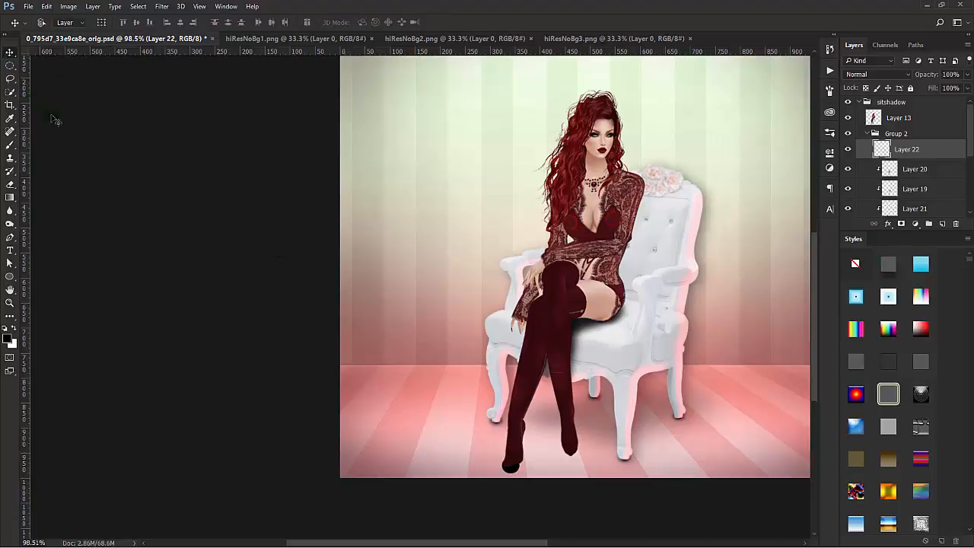
pyautogui.hotkey('ctrl', 't')
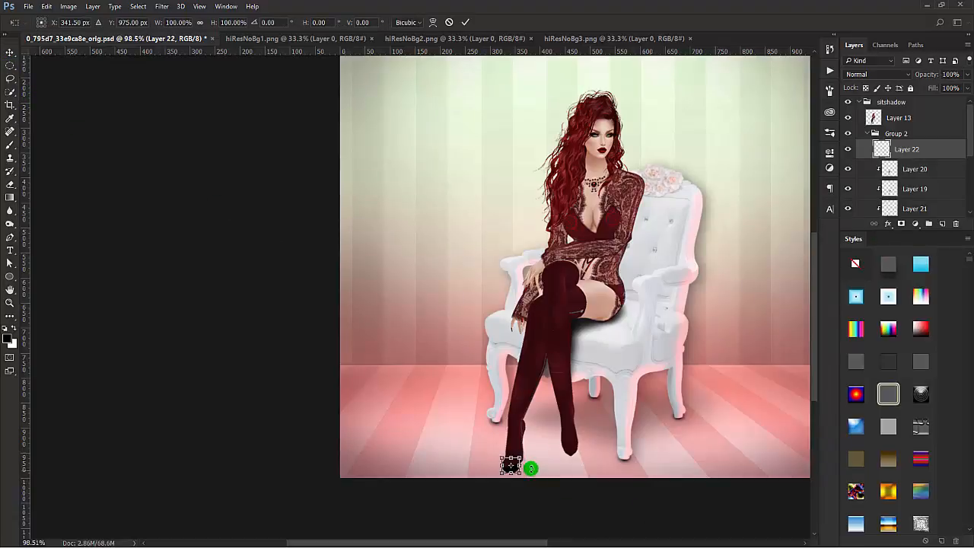
pyautogui.moveTo(523, 465)
pyautogui.mouseDown()
pyautogui.moveTo(542, 453)
pyautogui.moveTo(524, 462)
pyautogui.moveTo(528, 452)
pyautogui.mouseUp()
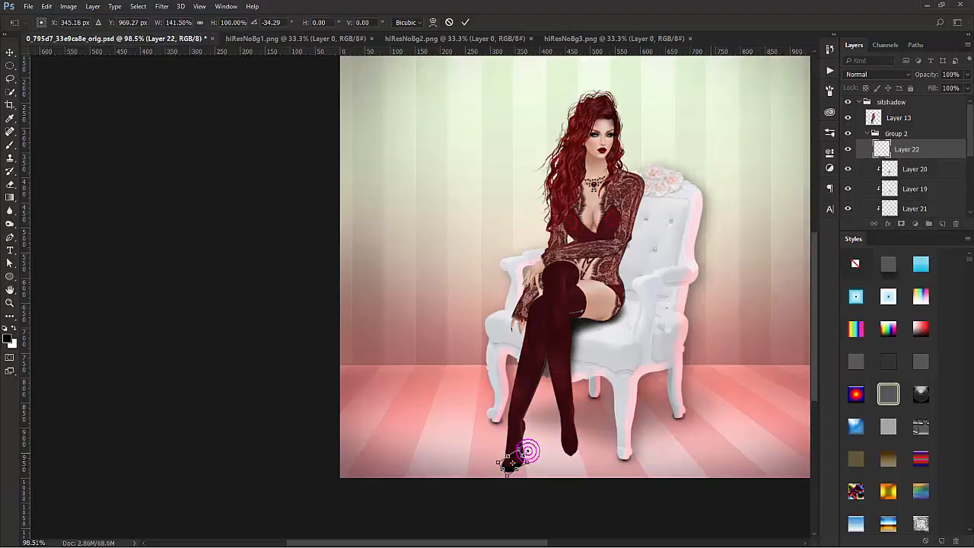
pyautogui.press('Right')
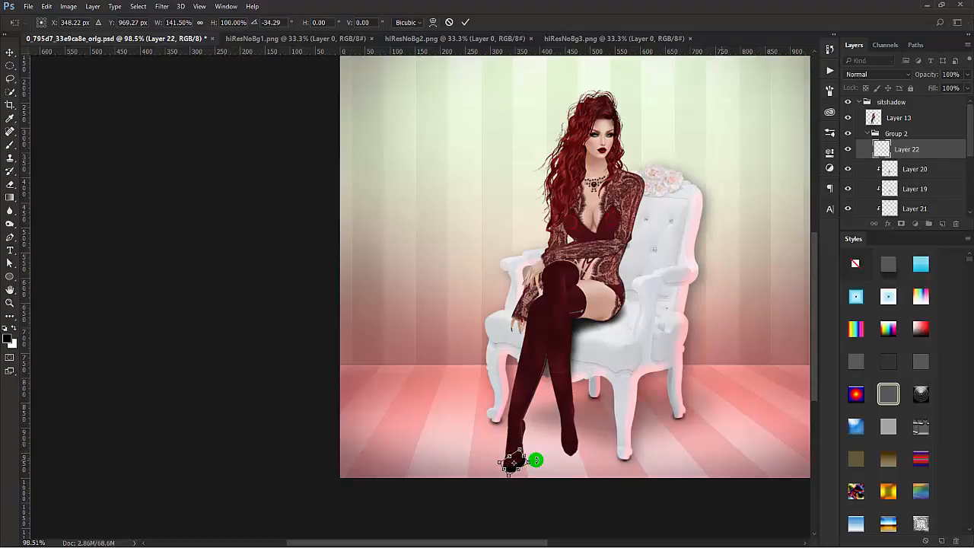
pyautogui.press('Up')
pyautogui.press('Up')
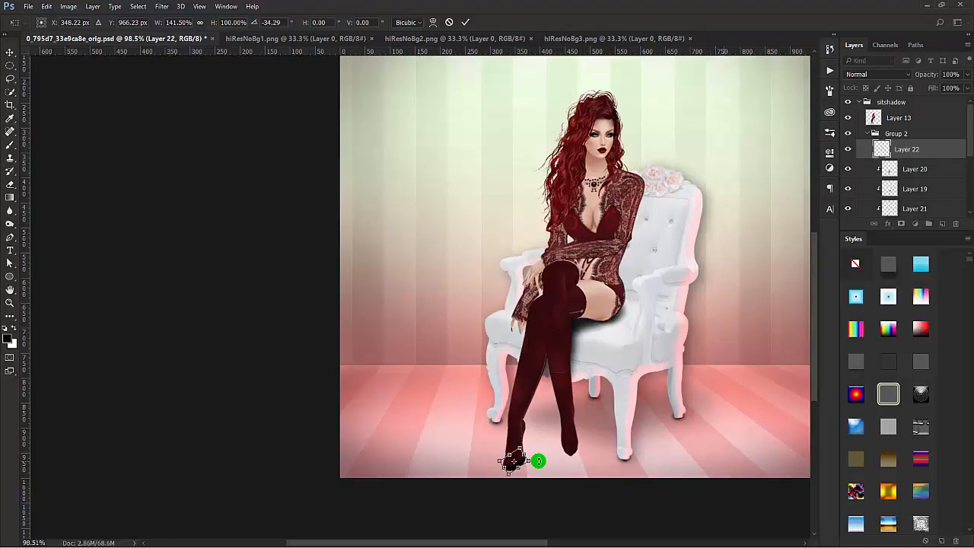
pyautogui.moveTo(543, 429); pyautogui.dragTo(543, 431)
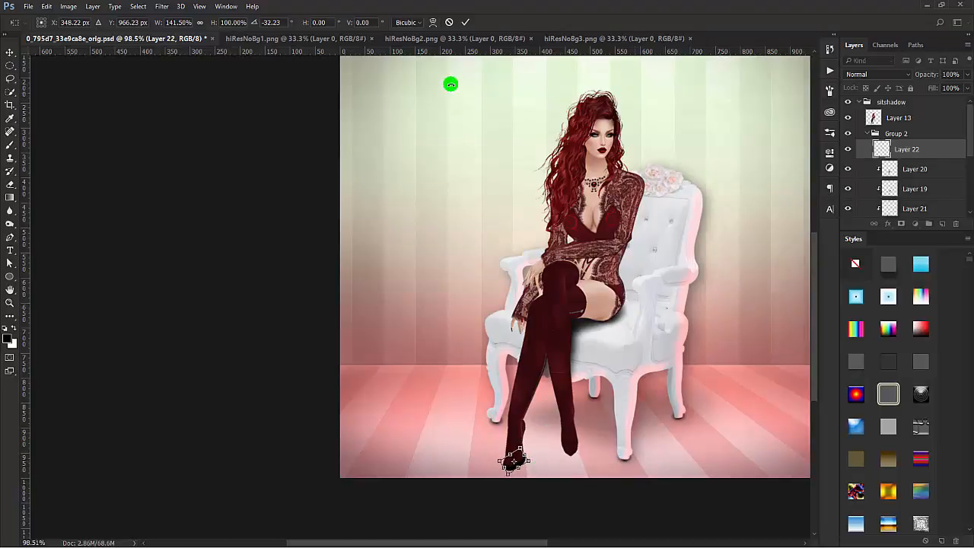
pyautogui.click(466, 23)
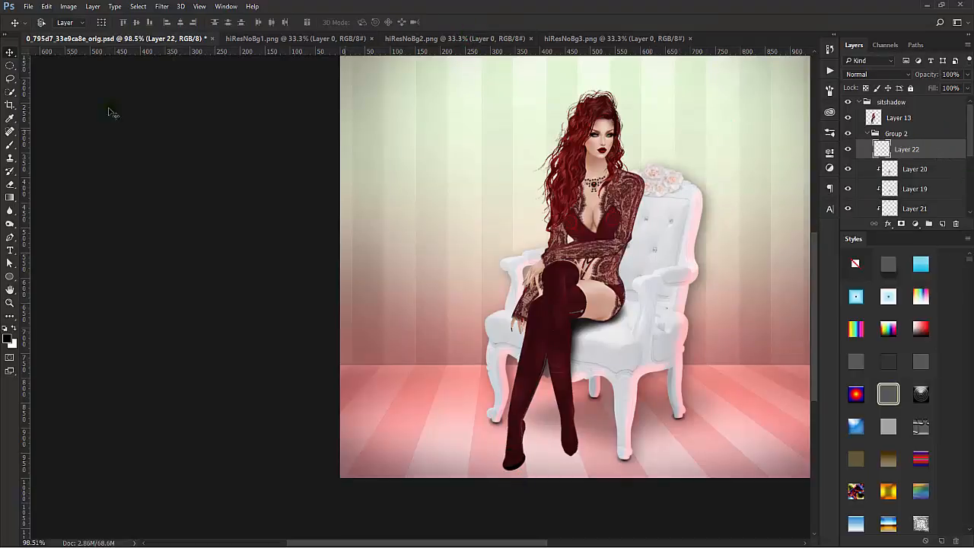
# Step: Apply a Gaussian Blur with a 3.8-pixel radius to the toe shadow on Layer 22
pyautogui.click(161, 7)
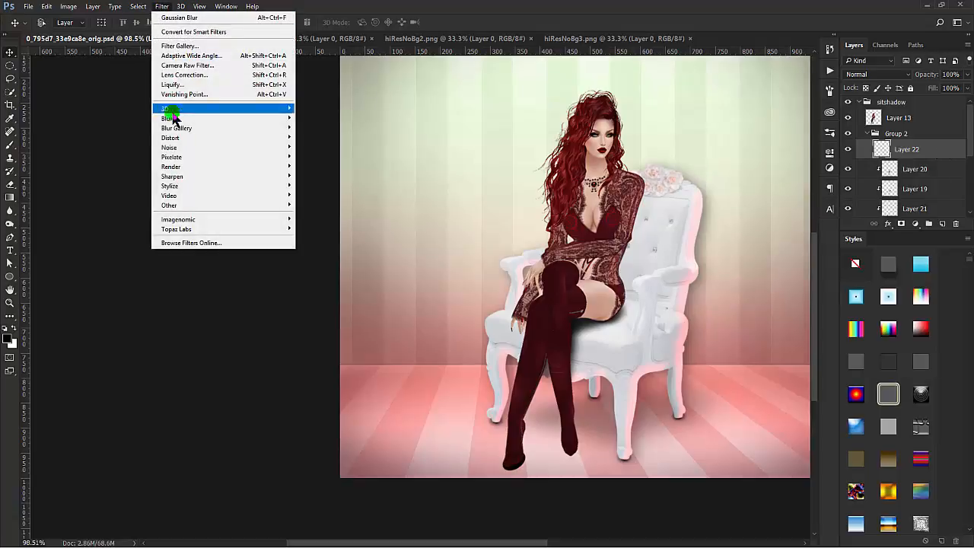
pyautogui.moveTo(166, 120)
pyautogui.click(136, 160)
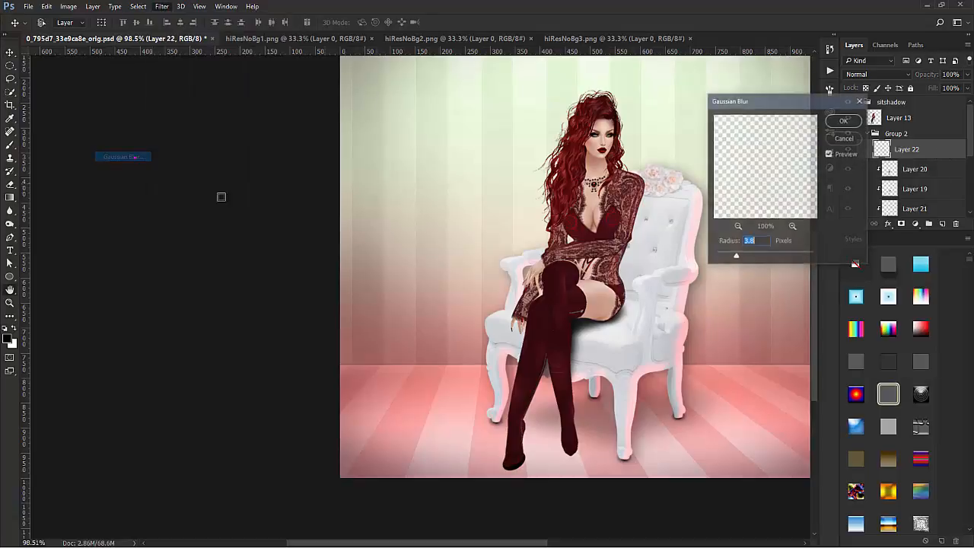
pyautogui.click(843, 122)
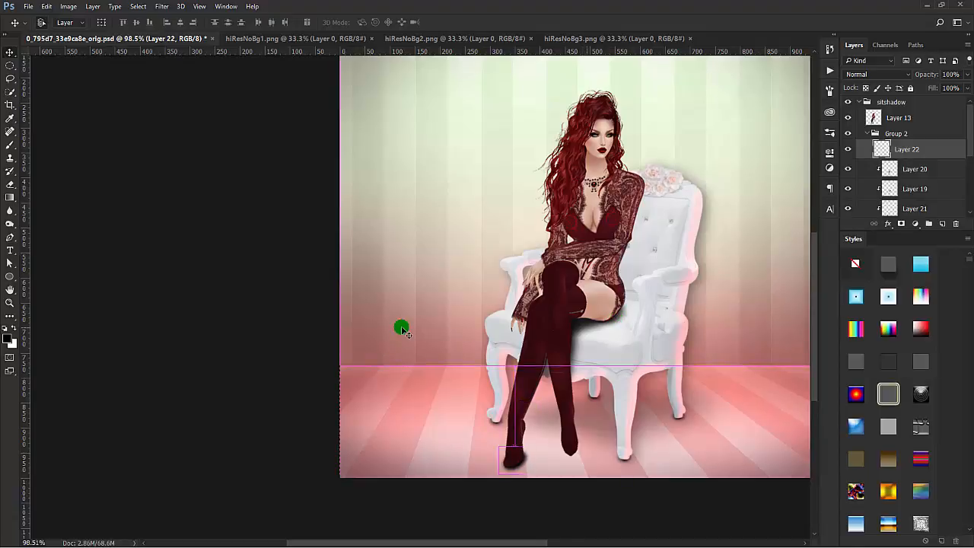
# Step: Rotate the blurred toe shadow by 9.76° and scale it to 87.23% width and 110.35% height with Free Transform
pyautogui.hotkey('ctrl', 't')
pyautogui.moveTo(535, 408); pyautogui.dragTo(540, 420)
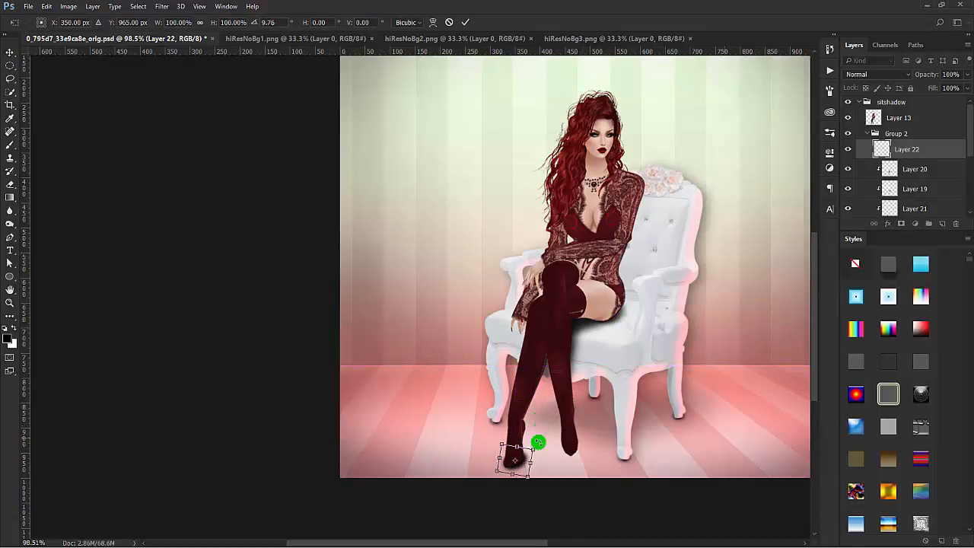
pyautogui.moveTo(520, 465); pyautogui.dragTo(535, 447)
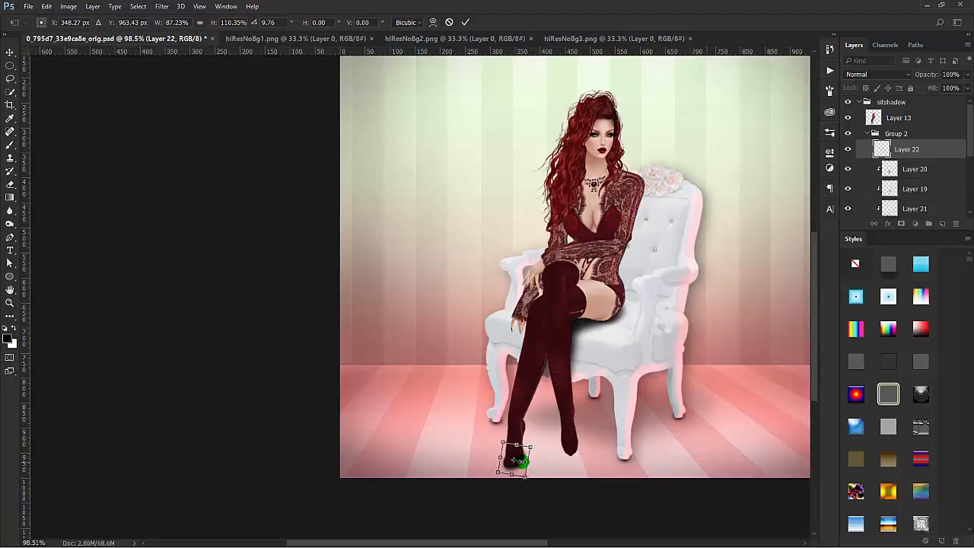
pyautogui.click(466, 23)
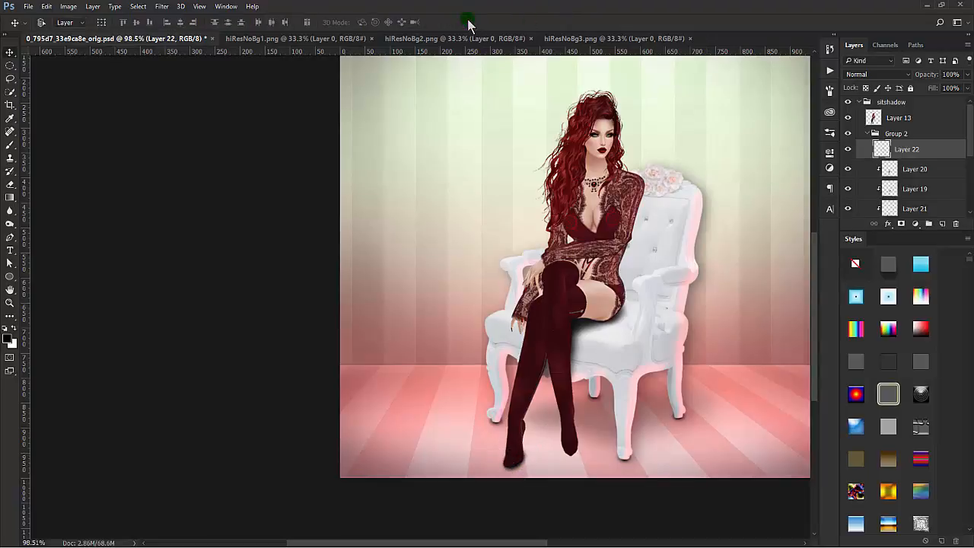
# Step: Fade the outer edges of the toe shadow on Layer 22 with the 50 px Eraser, lowering its flow to 1%
pyautogui.click(10, 184)
pyautogui.moveTo(494, 447); pyautogui.dragTo(499, 463)
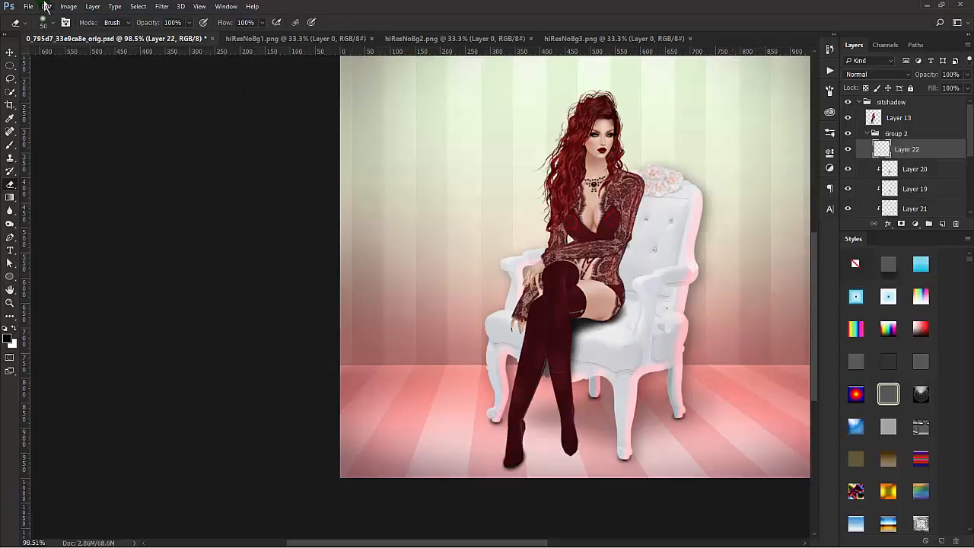
pyautogui.moveTo(224, 23); pyautogui.dragTo(94, 38)
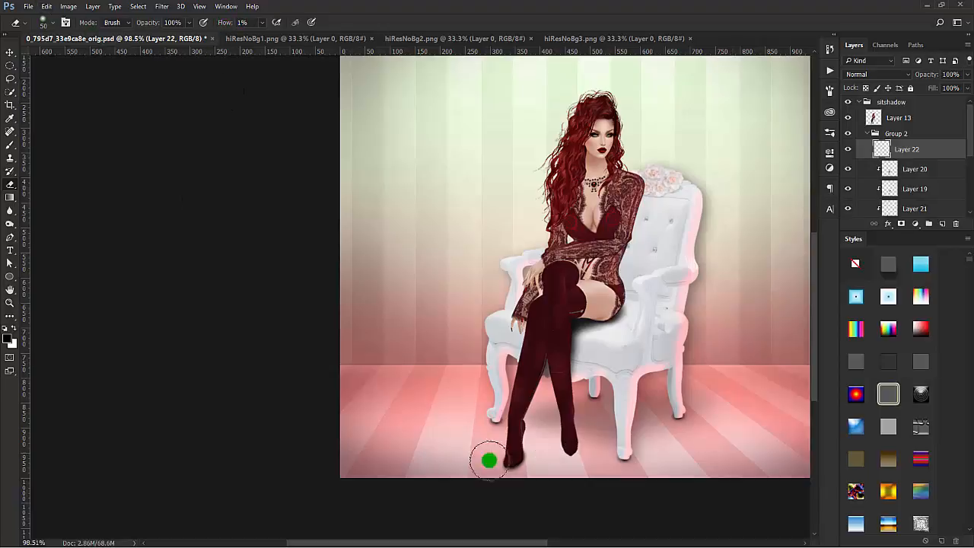
pyautogui.moveTo(491, 450)
pyautogui.mouseDown()
pyautogui.moveTo(495, 472)
pyautogui.moveTo(500, 448)
pyautogui.moveTo(495, 463)
pyautogui.moveTo(457, 352)
pyautogui.moveTo(496, 359)
pyautogui.moveTo(499, 379)
pyautogui.mouseUp()
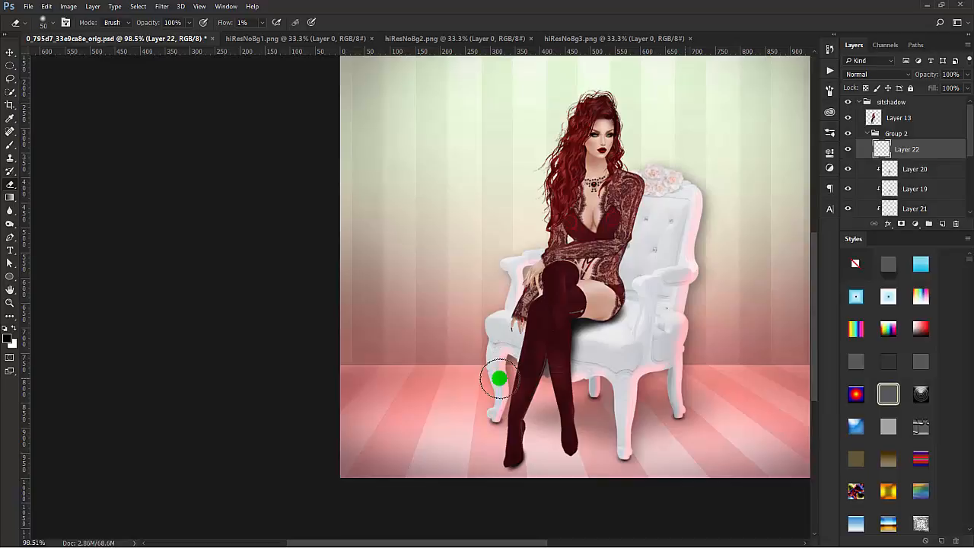
pyautogui.moveTo(498, 379)
pyautogui.mouseDown()
pyautogui.moveTo(531, 387)
pyautogui.moveTo(555, 441)
pyautogui.moveTo(522, 449)
pyautogui.moveTo(524, 419)
pyautogui.moveTo(510, 465)
pyautogui.moveTo(520, 437)
pyautogui.moveTo(524, 450)
pyautogui.moveTo(565, 439)
pyautogui.moveTo(545, 457)
pyautogui.mouseUp()
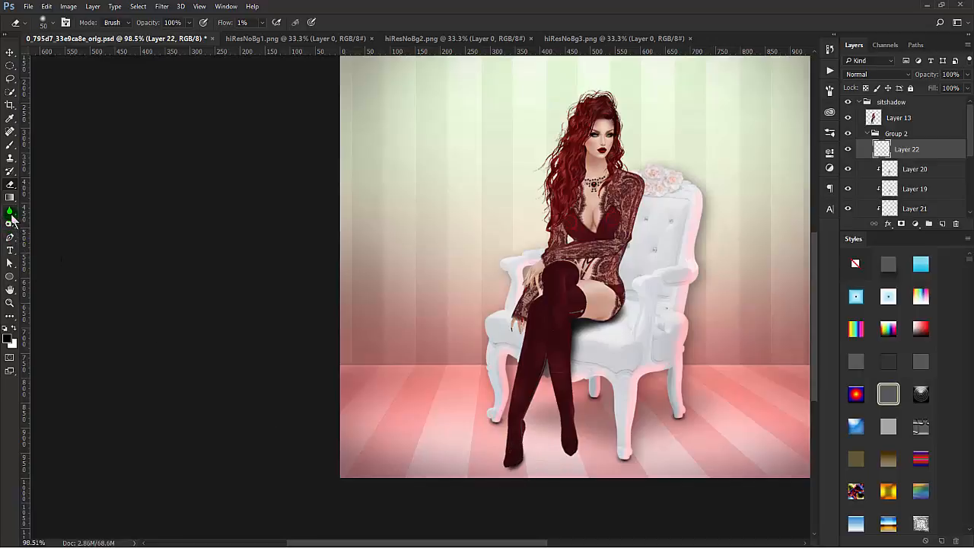
# Step: Paint extra shadow under the front toe on Layer 22 with the 15 px brush and soften it with the Blur tool
pyautogui.click(9, 143)
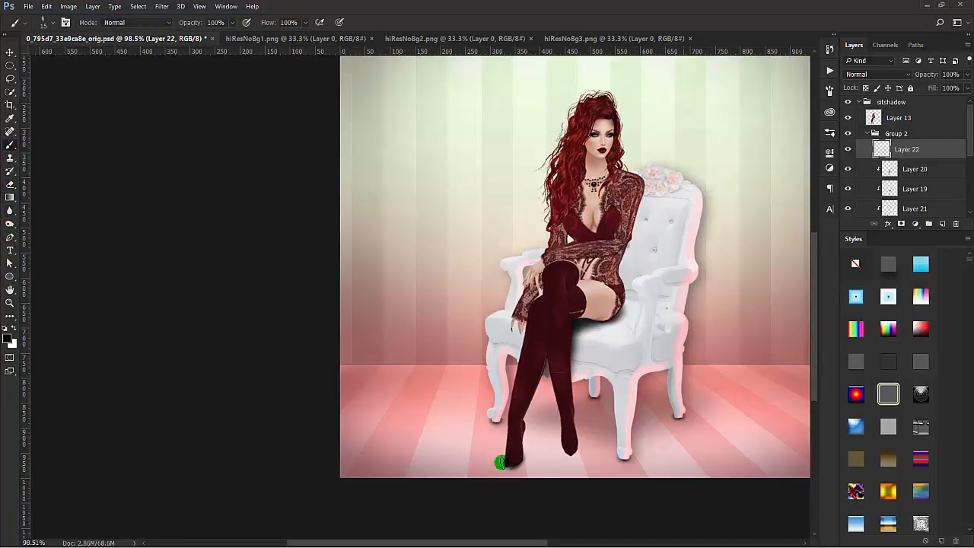
pyautogui.moveTo(500, 463); pyautogui.dragTo(518, 459)
pyautogui.click(10, 197)
pyautogui.click(11, 212)
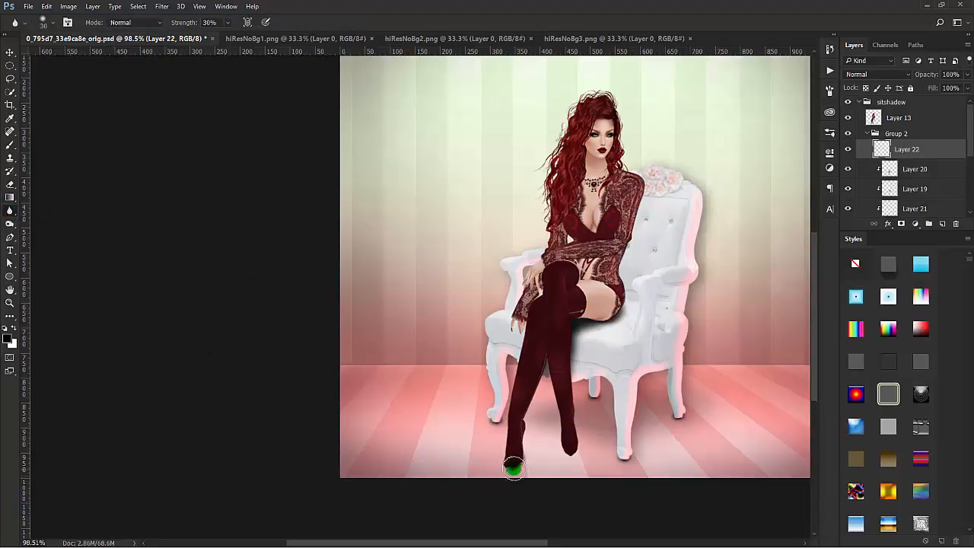
pyautogui.moveTo(515, 459)
pyautogui.mouseDown()
pyautogui.moveTo(586, 444)
pyautogui.moveTo(516, 464)
pyautogui.mouseUp()
pyautogui.click(669, 472)
pyautogui.moveTo(670, 472); pyautogui.dragTo(670, 460)
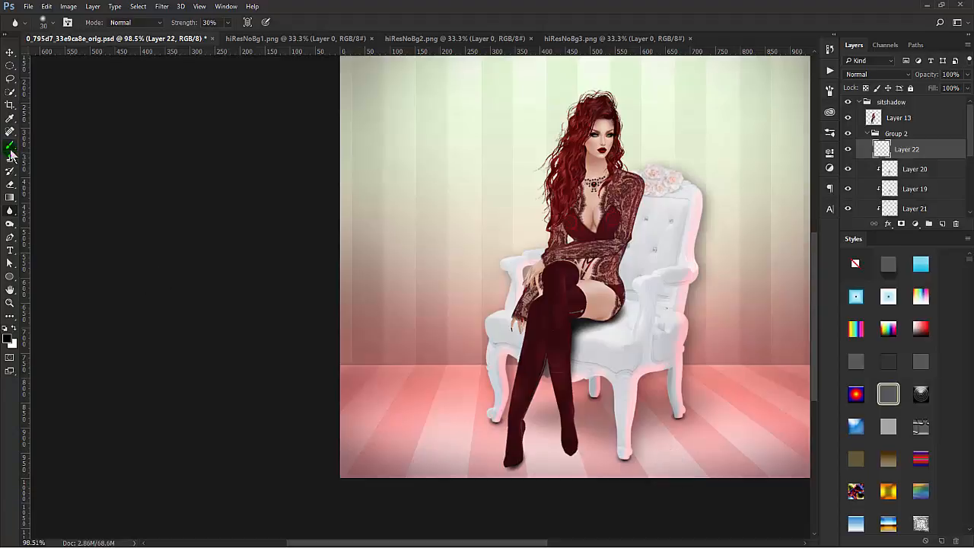
pyautogui.click(10, 145)
pyautogui.click(482, 397)
pyautogui.moveTo(481, 397)
pyautogui.mouseDown()
pyautogui.moveTo(546, 441)
pyautogui.moveTo(537, 441)
pyautogui.mouseUp()
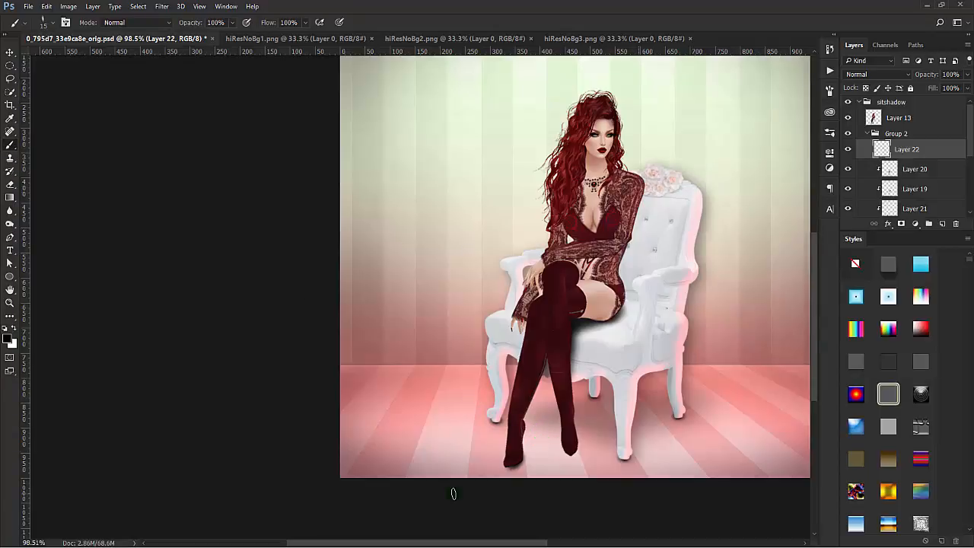
# Step: Duplicate Layer 22, scale the copy to 86.97%, rotate it by 14.61° beneath the toe, and lower its opacity
pyautogui.hotkey('ctrl', 'j')
pyautogui.moveTo(500, 406)
pyautogui.mouseDown()
pyautogui.moveTo(514, 402)
pyautogui.moveTo(515, 417)
pyautogui.mouseUp()
pyautogui.hotkey('ctrl', 't')
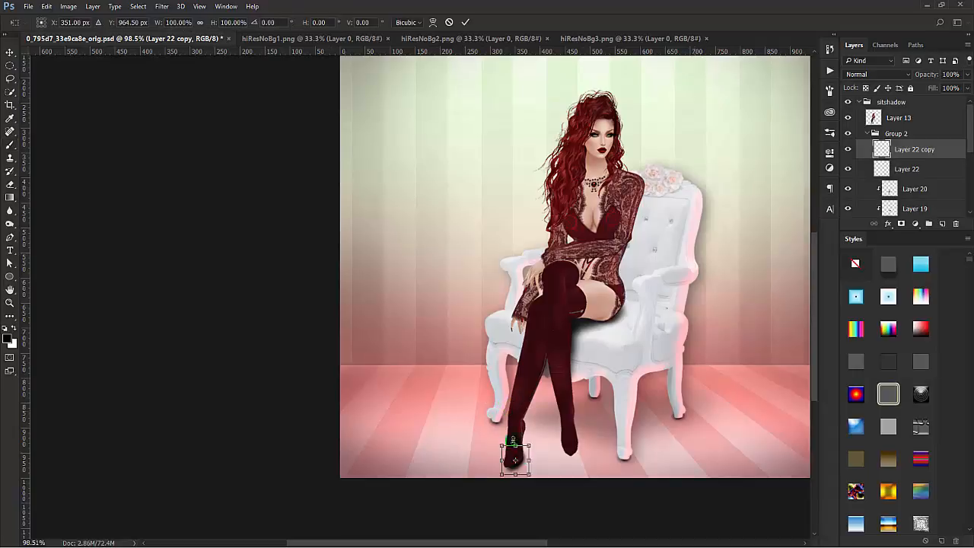
pyautogui.moveTo(533, 468); pyautogui.dragTo(527, 451)
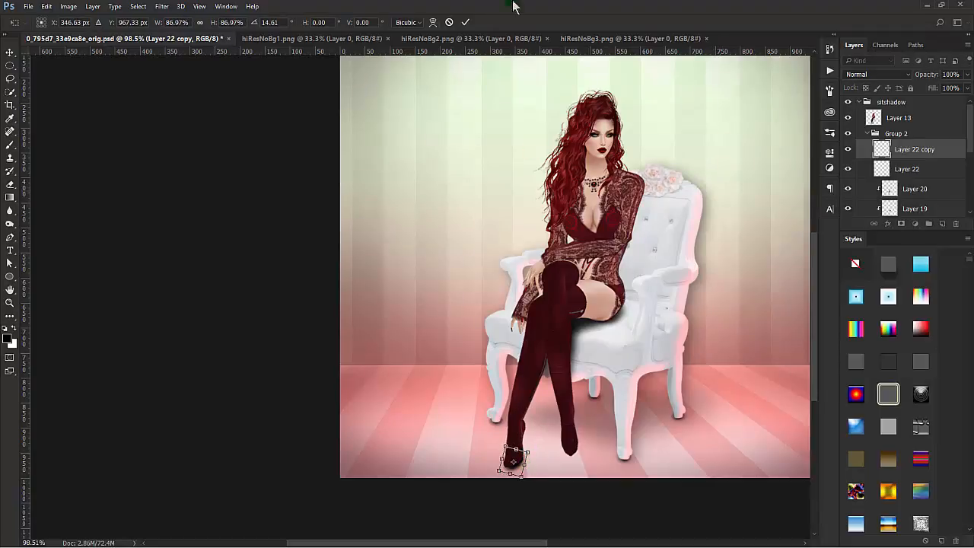
pyautogui.click(465, 22)
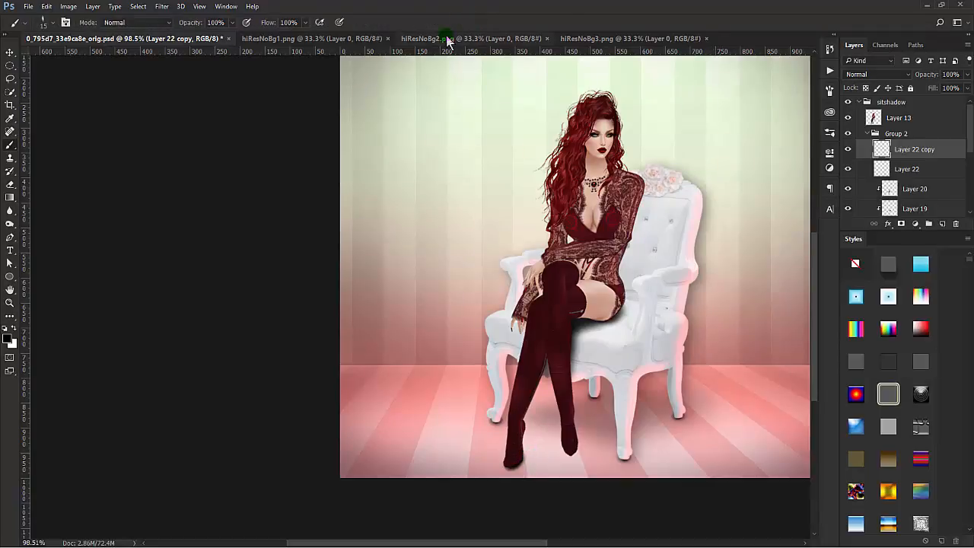
pyautogui.press('v')
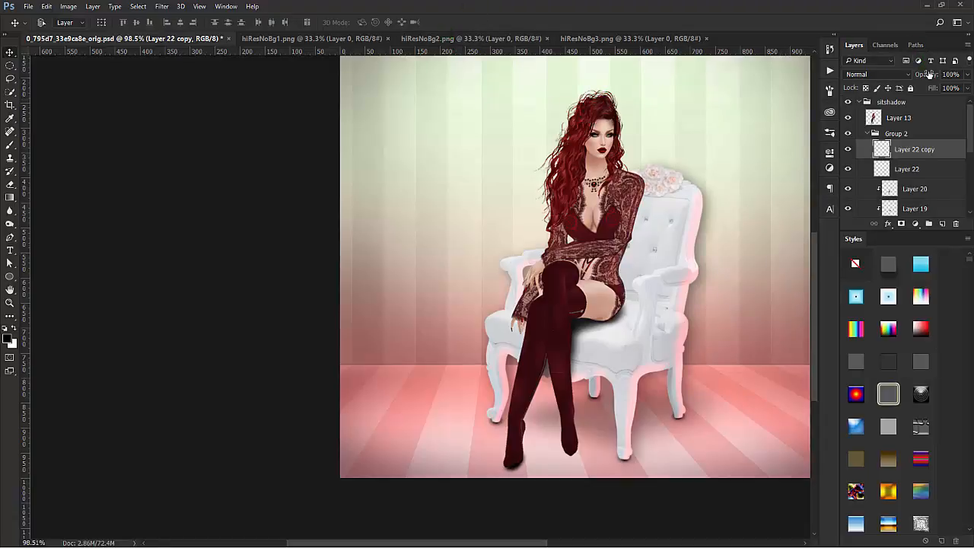
pyautogui.moveTo(931, 77); pyautogui.dragTo(905, 84)
# Step: Create a new layer above Layer 22 copy and set the brush tip's angle to 2° for a flat horizontal stroke
pyautogui.click(942, 224)
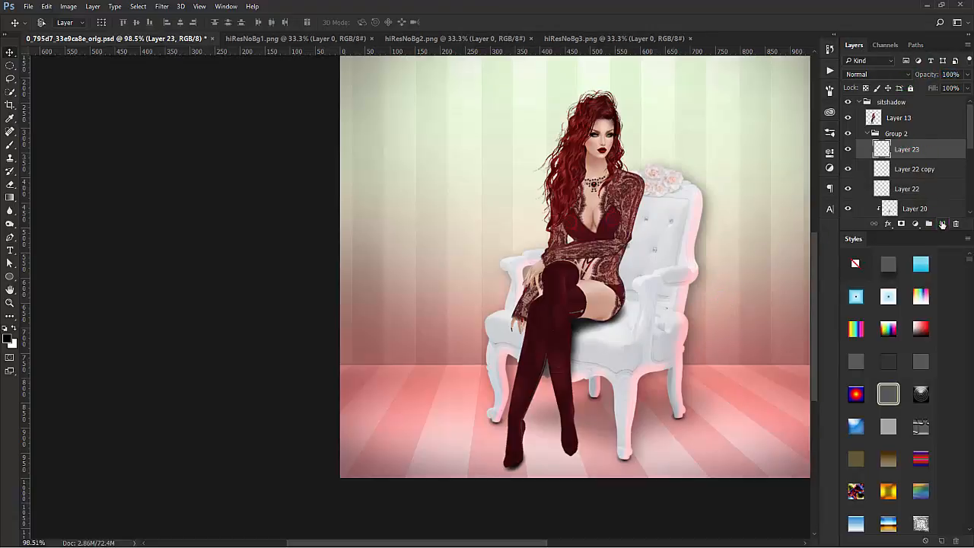
pyautogui.click(11, 145)
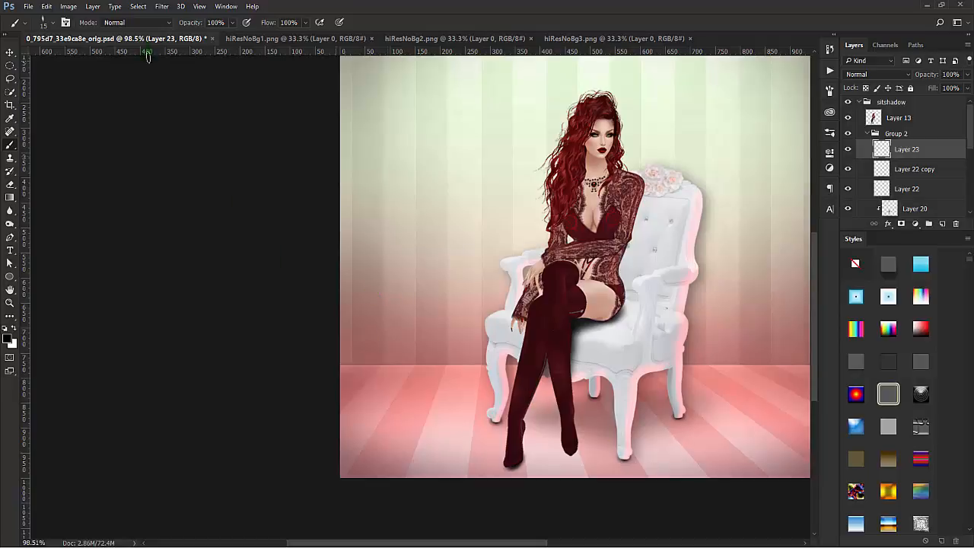
pyautogui.click(65, 22)
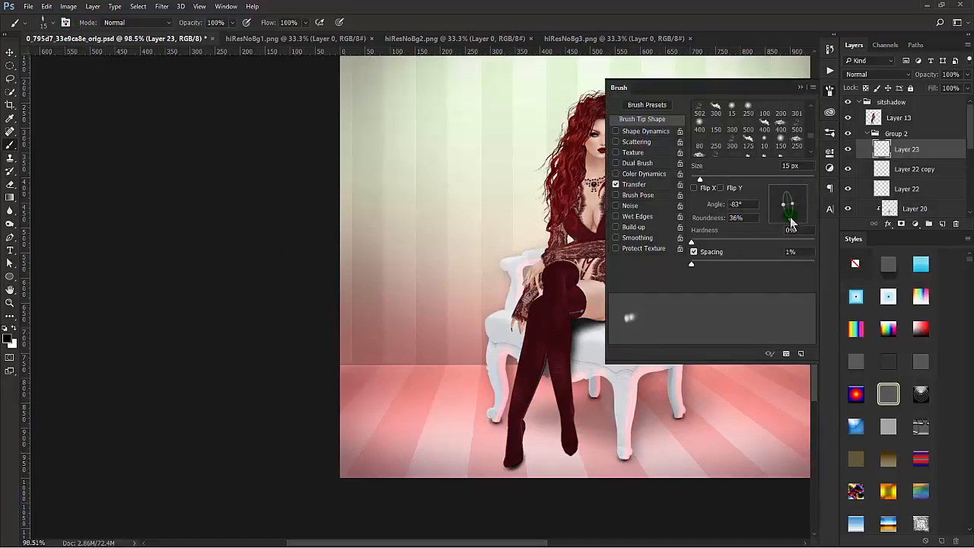
pyautogui.moveTo(792, 221)
pyautogui.mouseDown()
pyautogui.moveTo(800, 203)
pyautogui.moveTo(803, 209)
pyautogui.mouseUp()
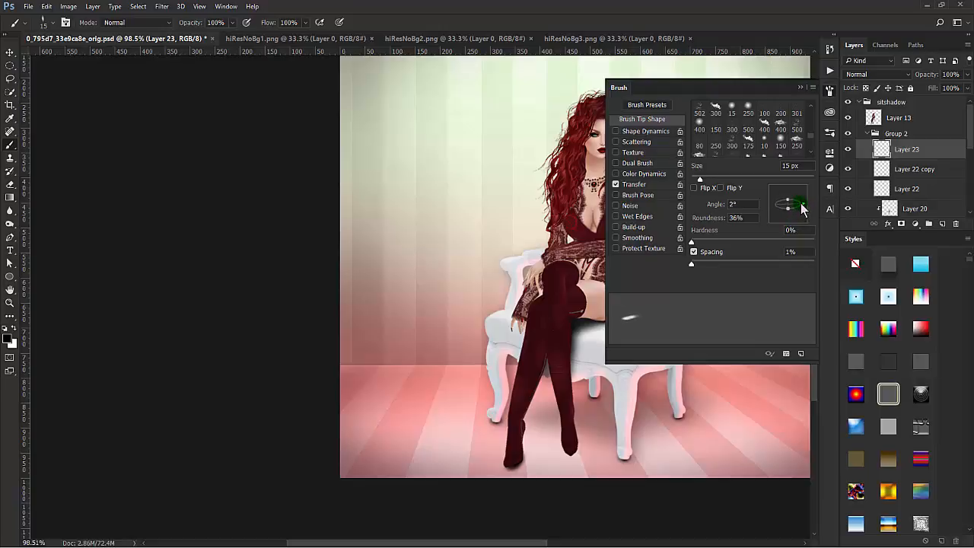
pyautogui.click(97, 290)
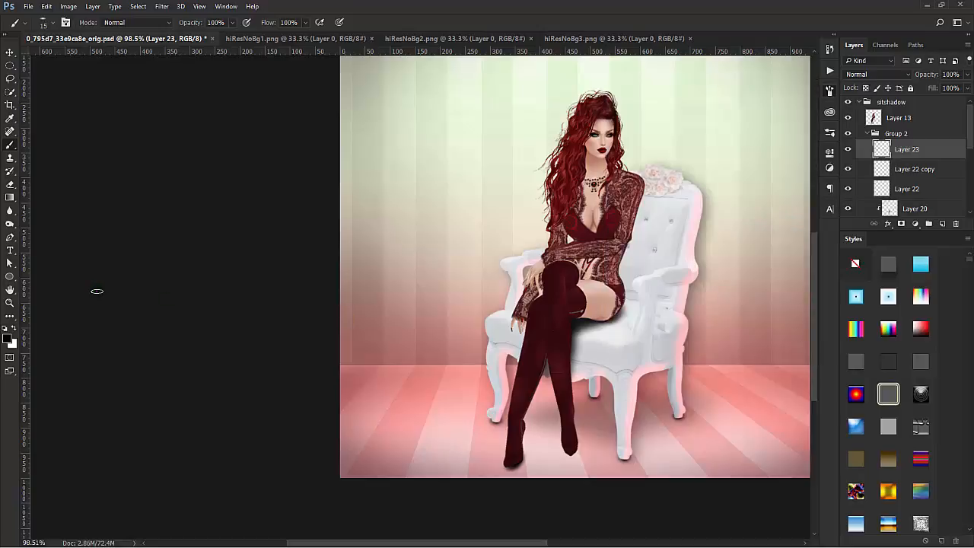
# Step: Paint a contact shadow under the rear toe on Layer 23 and soften it with the 30 px Blur tool
pyautogui.scroll(5, 596, 435)
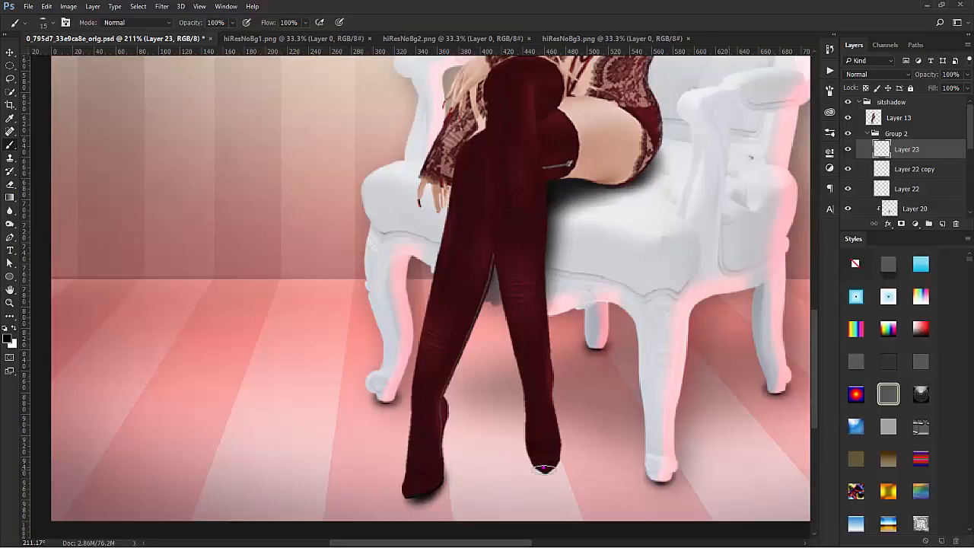
pyautogui.press(']')
pyautogui.click(10, 211)
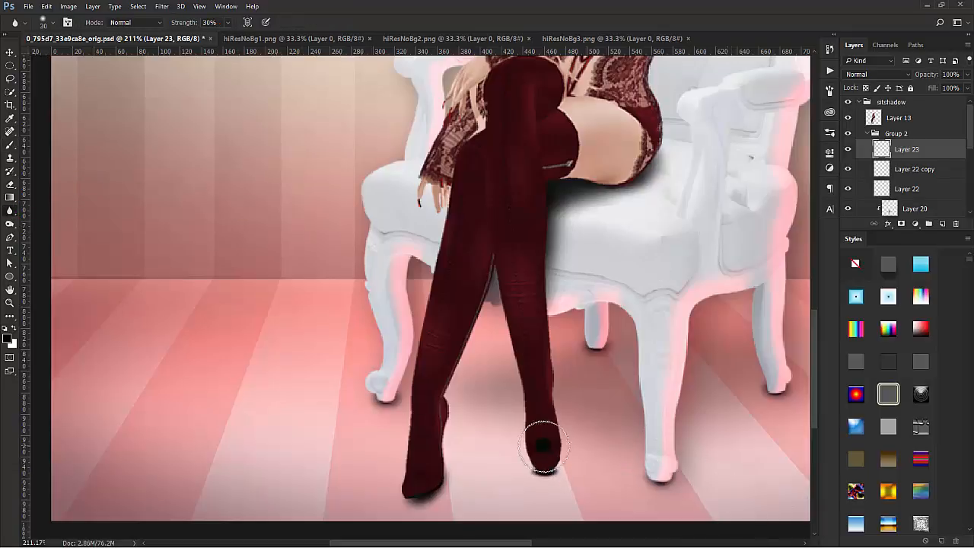
pyautogui.moveTo(539, 457)
pyautogui.mouseDown()
pyautogui.moveTo(550, 474)
pyautogui.moveTo(540, 470)
pyautogui.moveTo(548, 465)
pyautogui.mouseUp()
pyautogui.click(652, 435)
pyautogui.moveTo(794, 375); pyautogui.dragTo(798, 374)
# Step: Adjust the width of the rear toe's shadow on Layer 23 with Free Transform to fit it beneath the foot
pyautogui.hotkey('ctrl', 't')
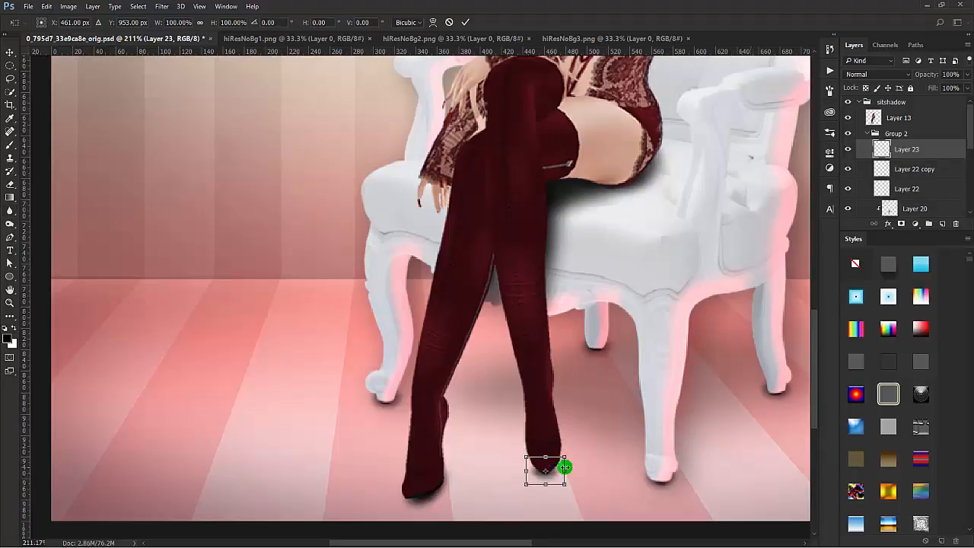
pyautogui.moveTo(564, 469); pyautogui.dragTo(518, 469)
pyautogui.click(525, 471)
pyautogui.click(466, 22)
pyautogui.press('r')
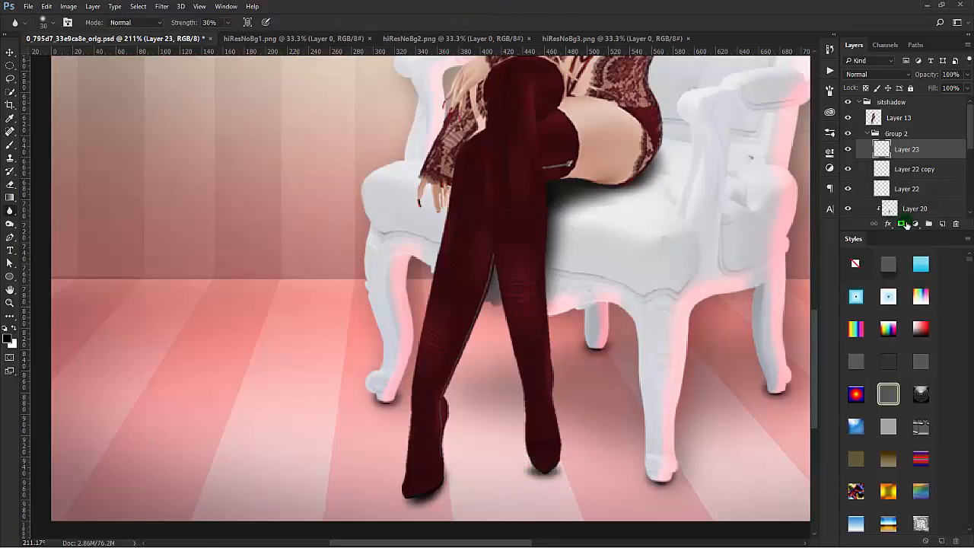
# Step: Add another layer above Layer 23, paint a small dark shadow directly under the rear toe and blur it
pyautogui.click(942, 224)
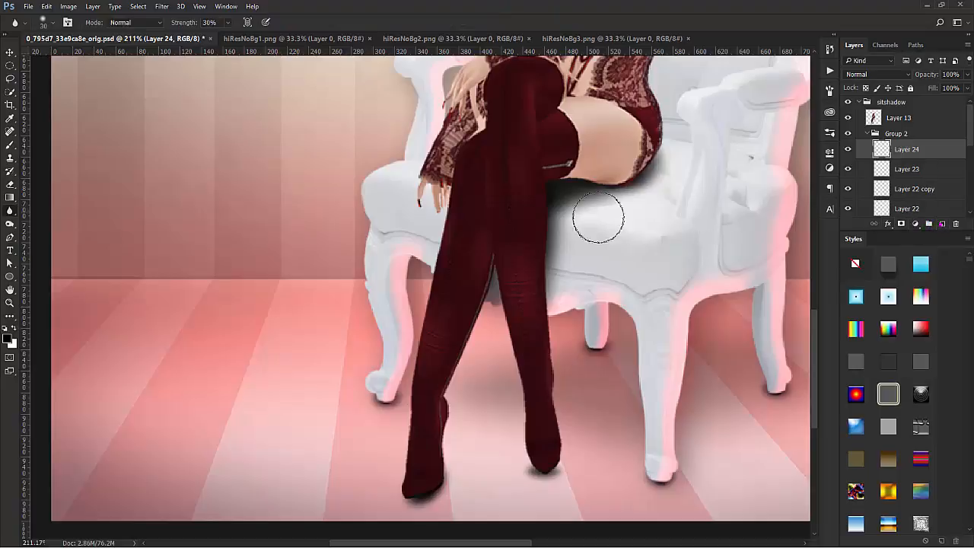
pyautogui.click(10, 144)
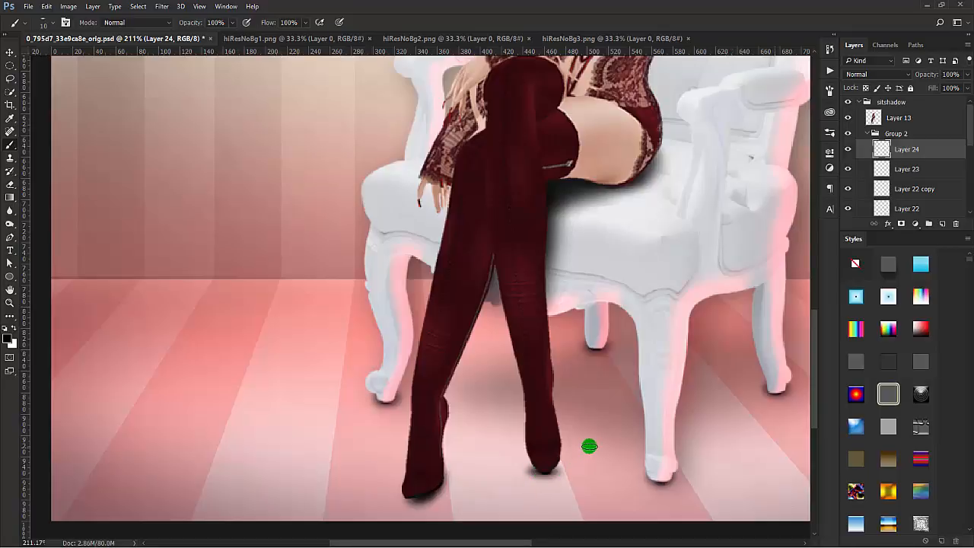
pyautogui.press(']')
pyautogui.press(']')
pyautogui.click(10, 211)
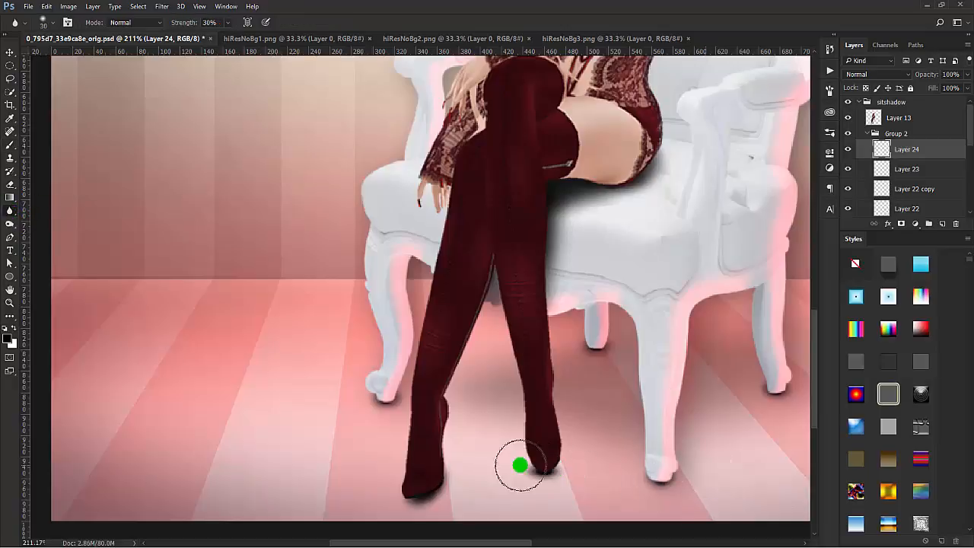
pyautogui.moveTo(535, 470)
pyautogui.mouseDown()
pyautogui.moveTo(548, 466)
pyautogui.moveTo(520, 465)
pyautogui.mouseUp()
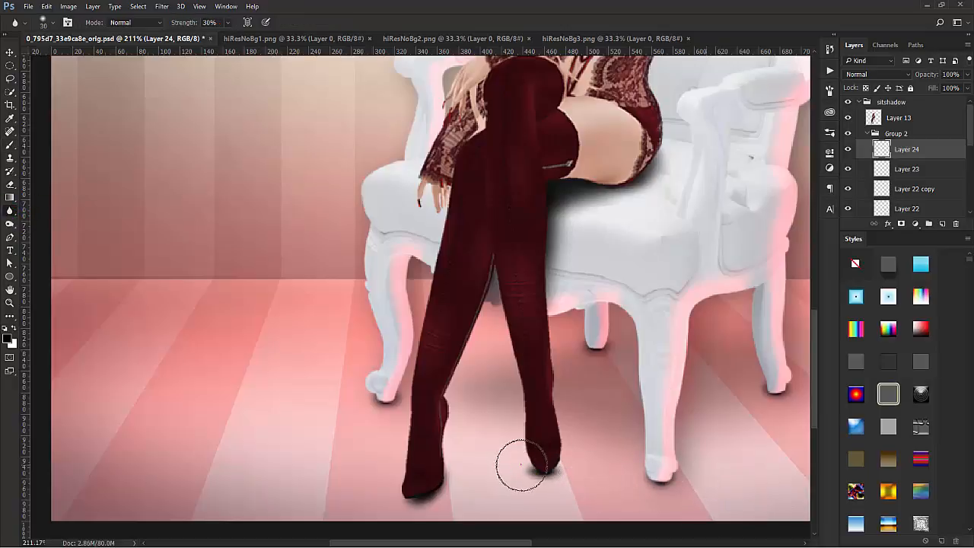
pyautogui.scroll(-4, 592, 337)
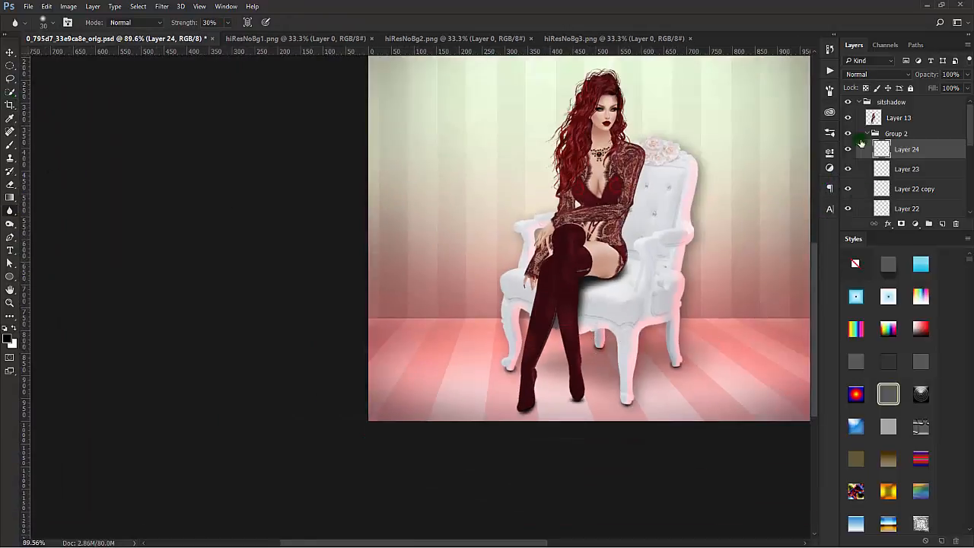
# Step: Create a new layer above Layer 24 and fill it with a black silhouette of the figure using Layer 13's selection
pyautogui.click(10, 144)
pyautogui.moveTo(875, 150); pyautogui.dragTo(957, 224)
pyautogui.click(944, 226)
pyautogui.keyDown('ctrl'); pyautogui.click(876, 119); pyautogui.keyUp('ctrl')
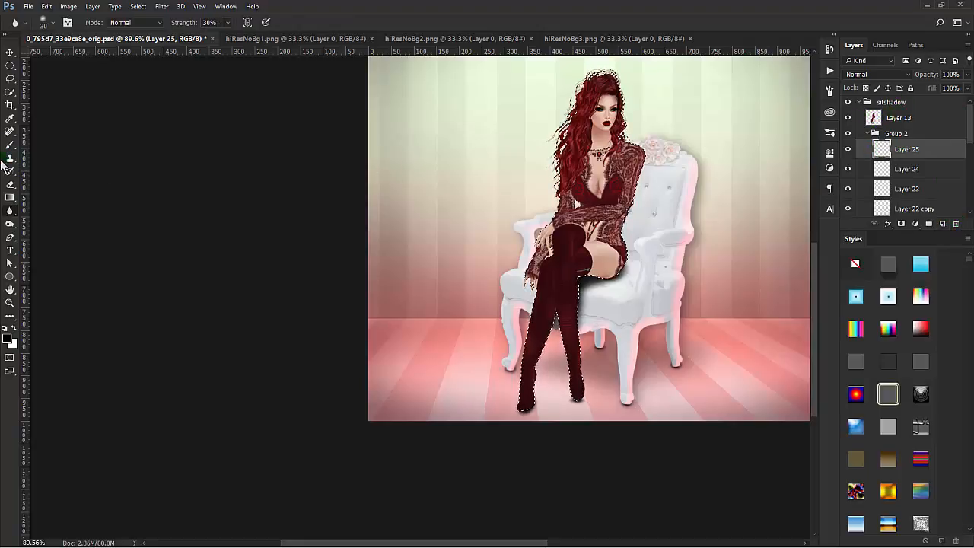
pyautogui.click(670, 165)
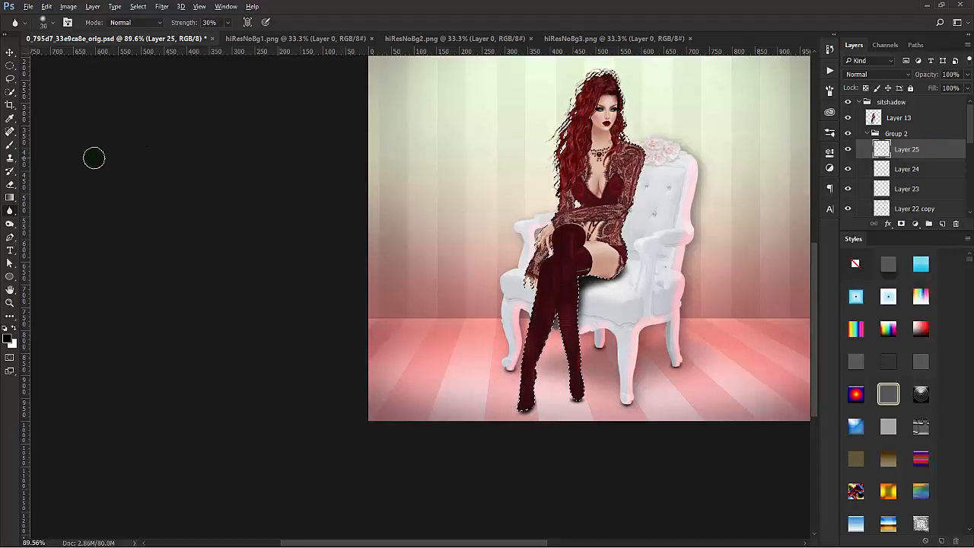
pyautogui.hotkey('alt', 'BackSpace')
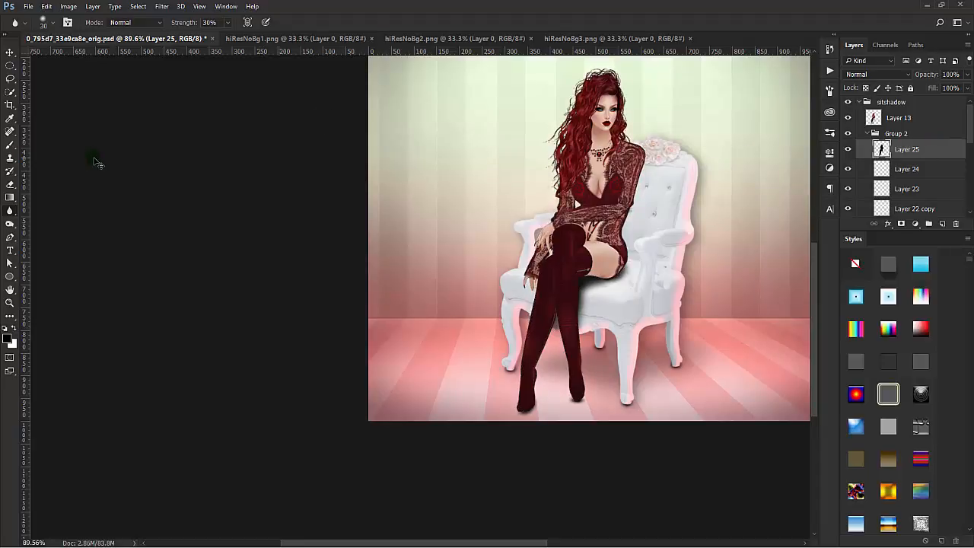
pyautogui.hotkey('ctrl', 'd')
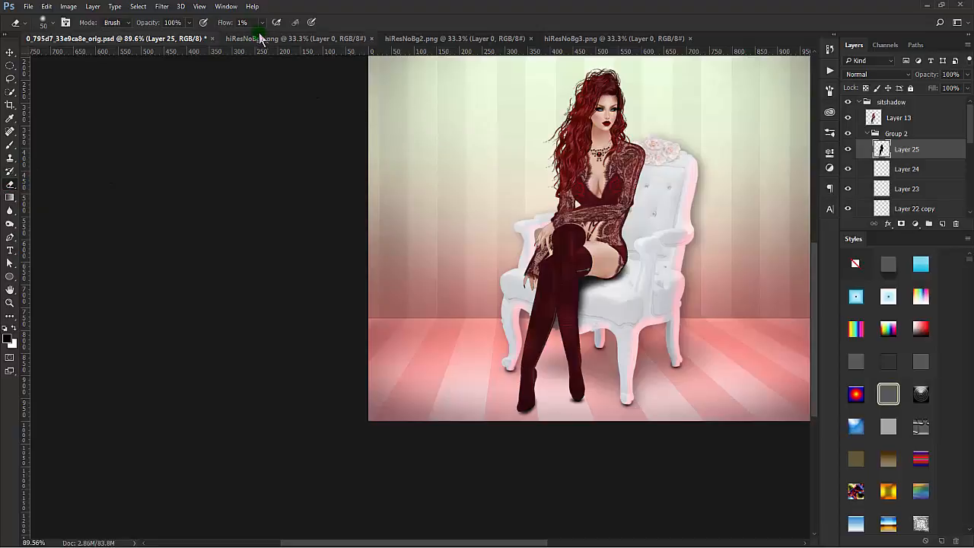
# Step: Hide Layer 13 and erase the silhouette above the lower legs with the 90 px Eraser at 100% flow
pyautogui.moveTo(448, 321); pyautogui.dragTo(469, 314)
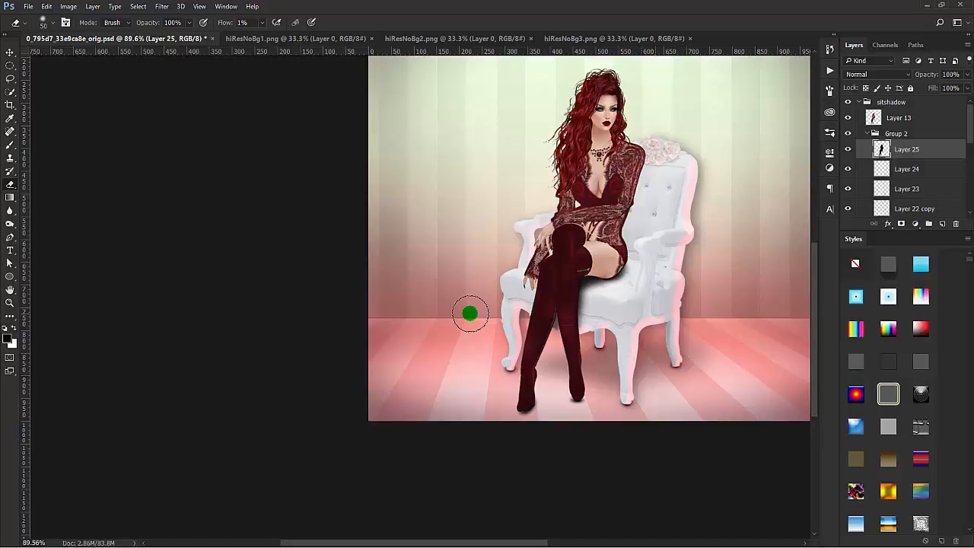
pyautogui.press('[')
pyautogui.press('[')
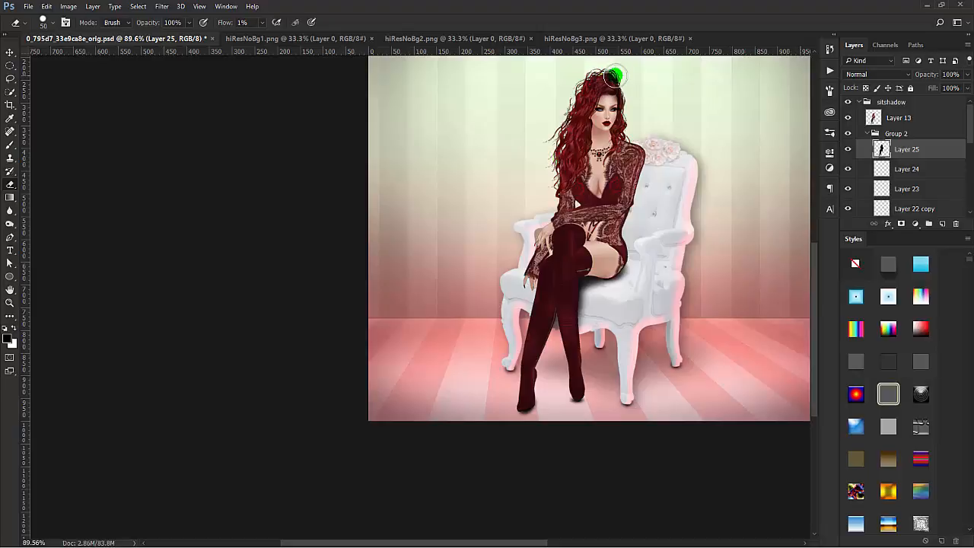
pyautogui.press(']')
pyautogui.press(']')
pyautogui.press(']')
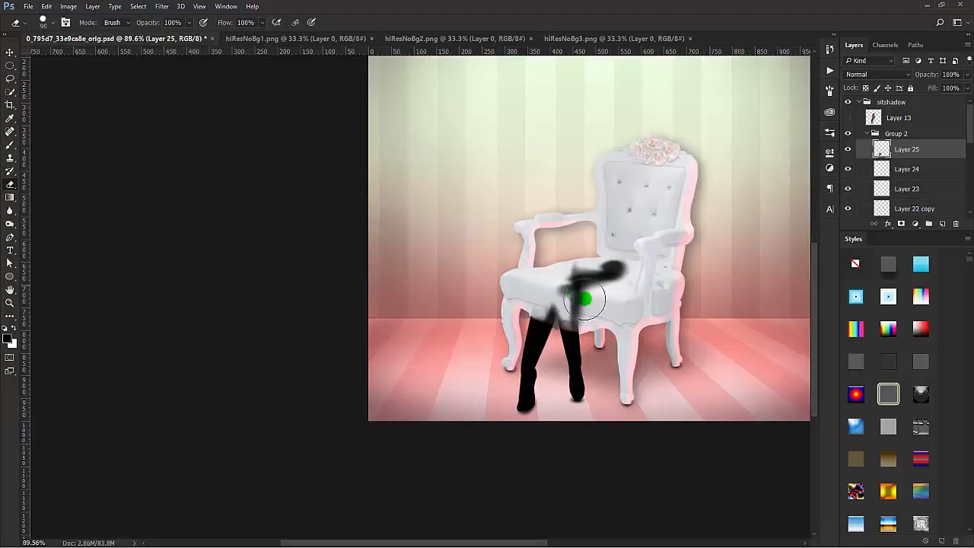
# Step: Squash the leg silhouette on Layer 25 to 61.99% height with a -2.70° horizontal skew and show Layer 13 again
pyautogui.hotkey('ctrl', 't')
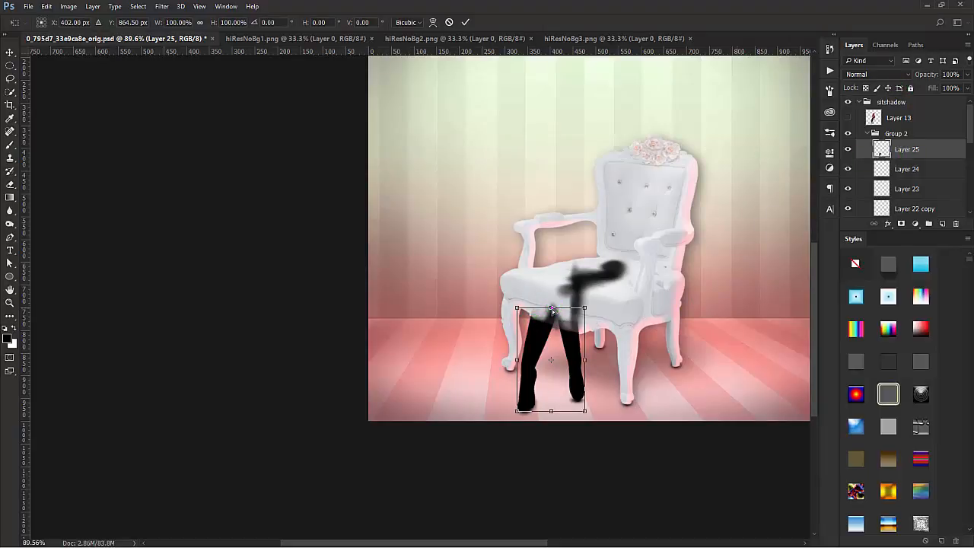
pyautogui.moveTo(553, 311); pyautogui.dragTo(554, 349)
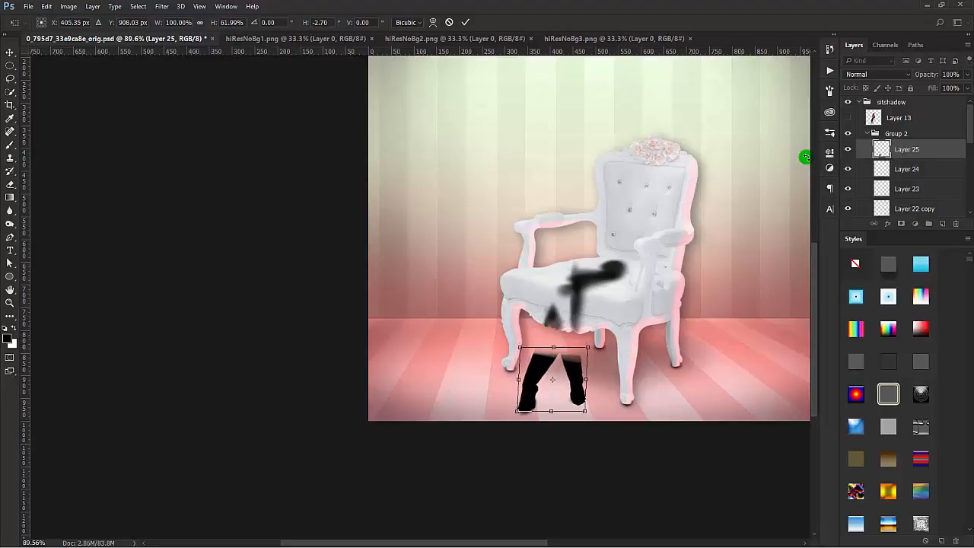
pyautogui.press('Return')
pyautogui.click(849, 119)
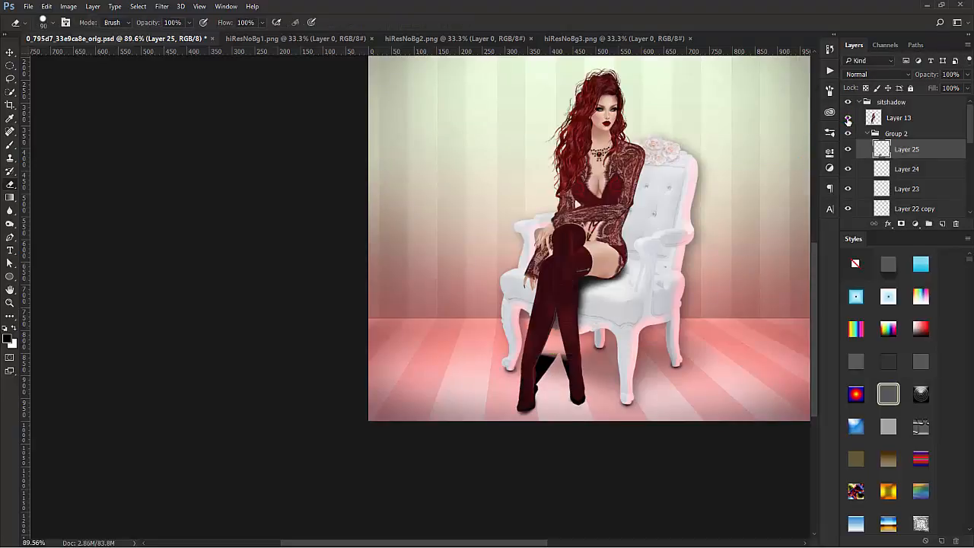
# Step: Stretch the leg silhouette on Layer 25 to 144.36% height and skew it -9.88° horizontally behind the legs
pyautogui.hotkey('ctrl', 't')
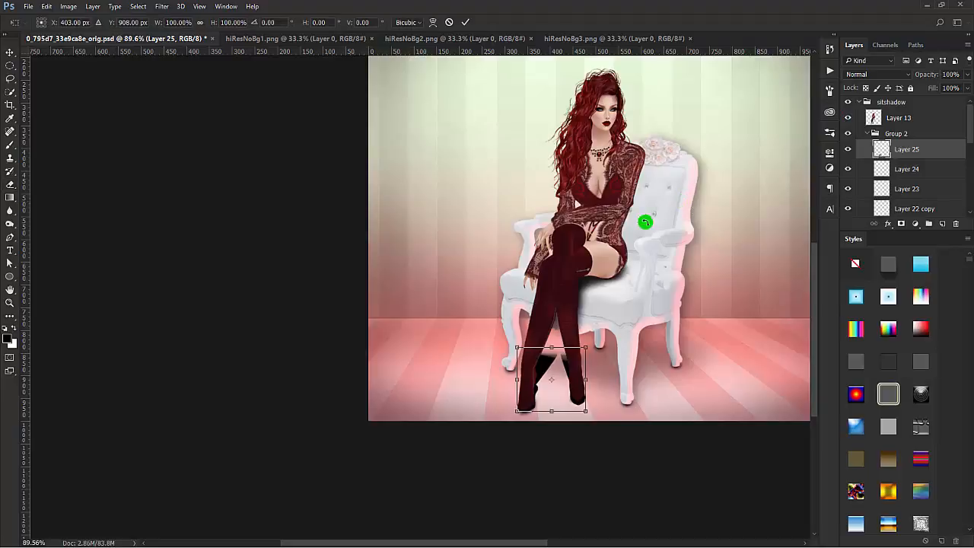
pyautogui.moveTo(553, 347); pyautogui.dragTo(568, 323)
pyautogui.click(558, 343)
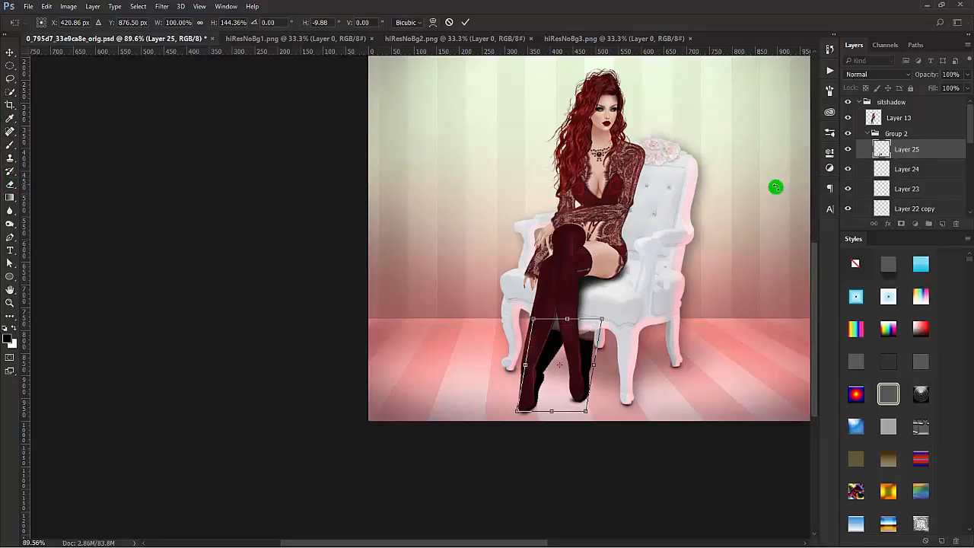
pyautogui.press('Return')
pyautogui.press('e')
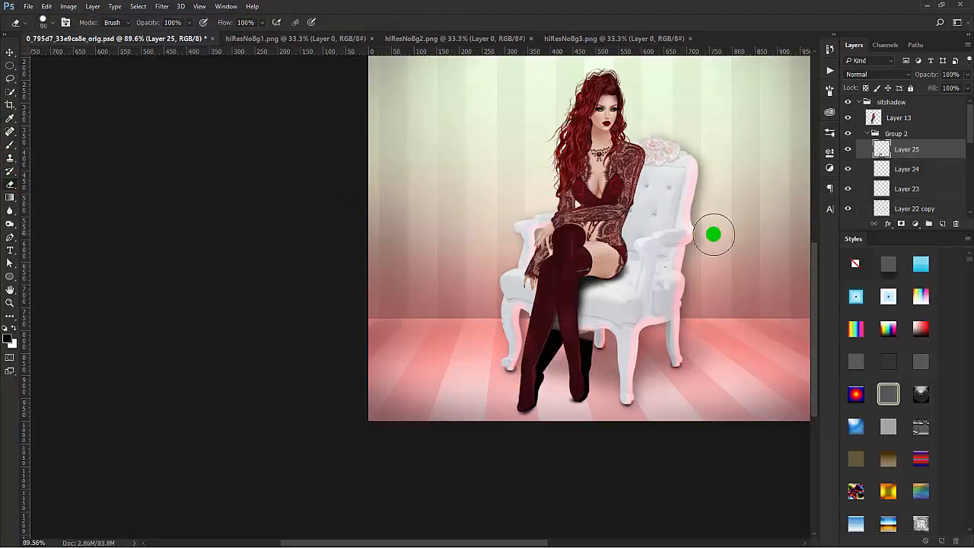
# Step: Add a layer mask to Layer 25 and set up the Gradient tool with the Foreground to Transparent preset
pyautogui.click(901, 225)
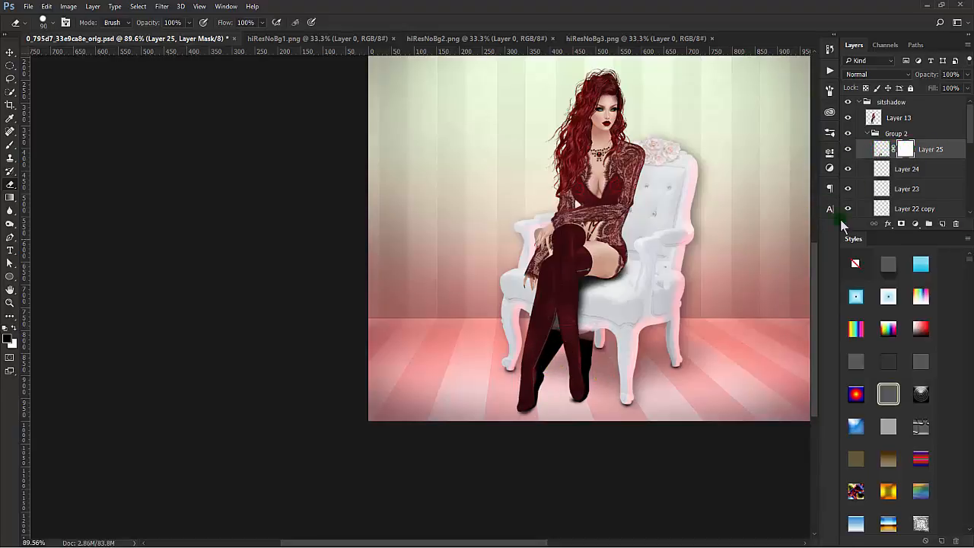
pyautogui.click(11, 149)
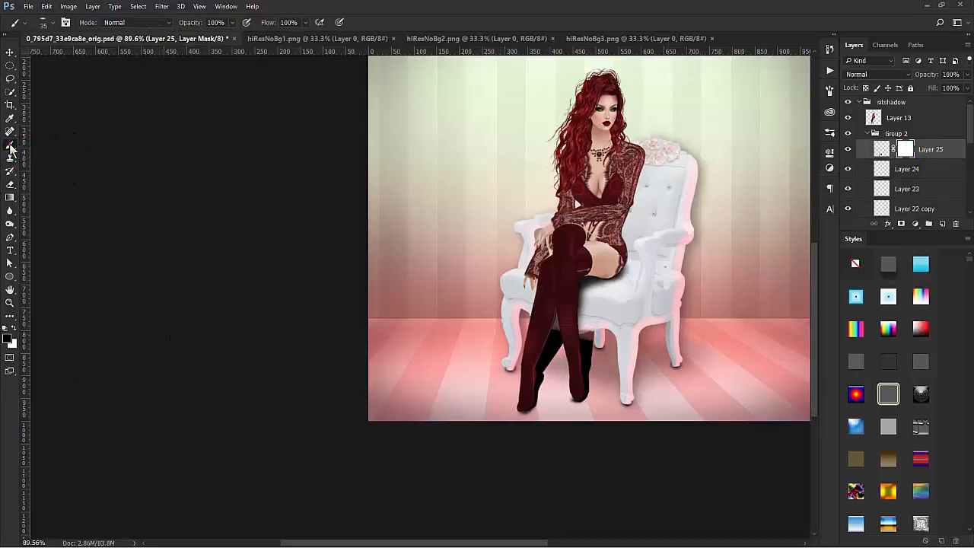
pyautogui.click(11, 197)
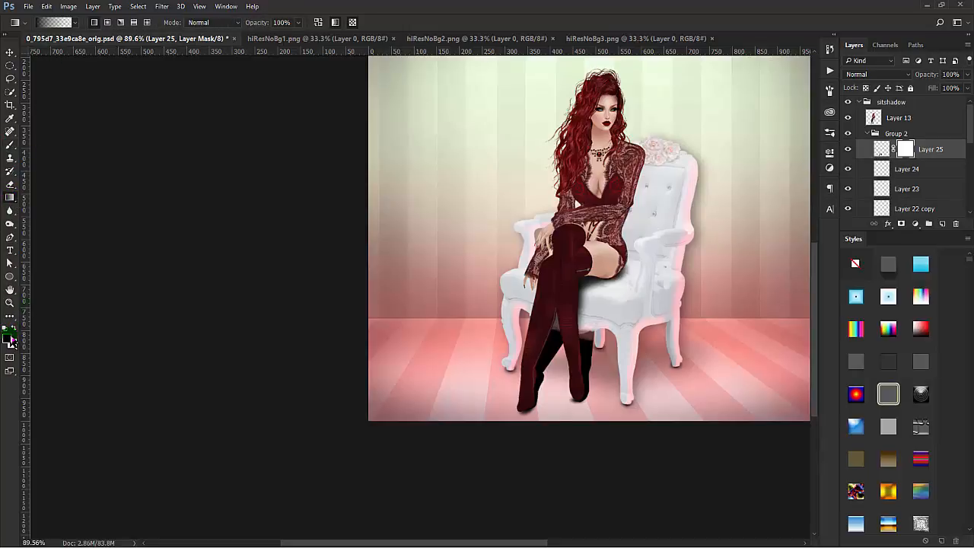
pyautogui.click(74, 24)
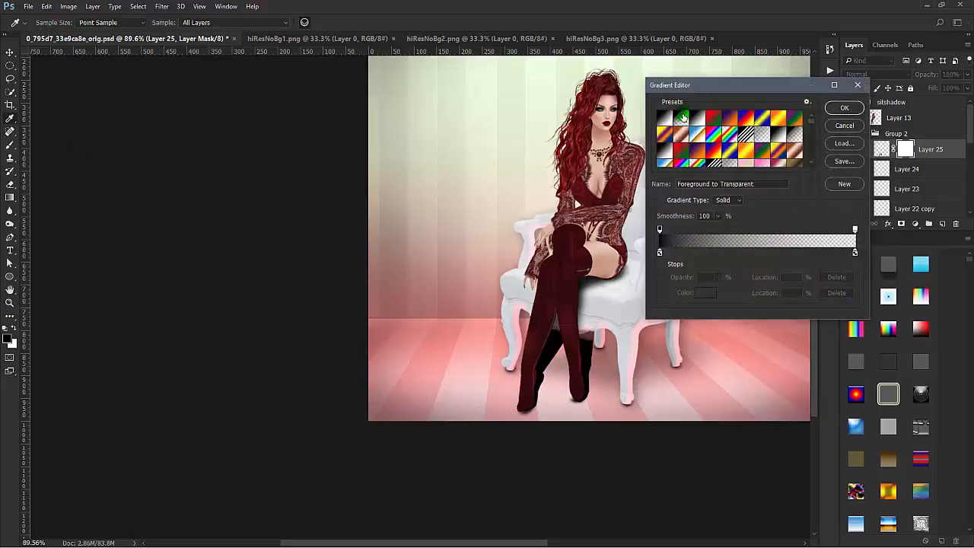
pyautogui.click(845, 107)
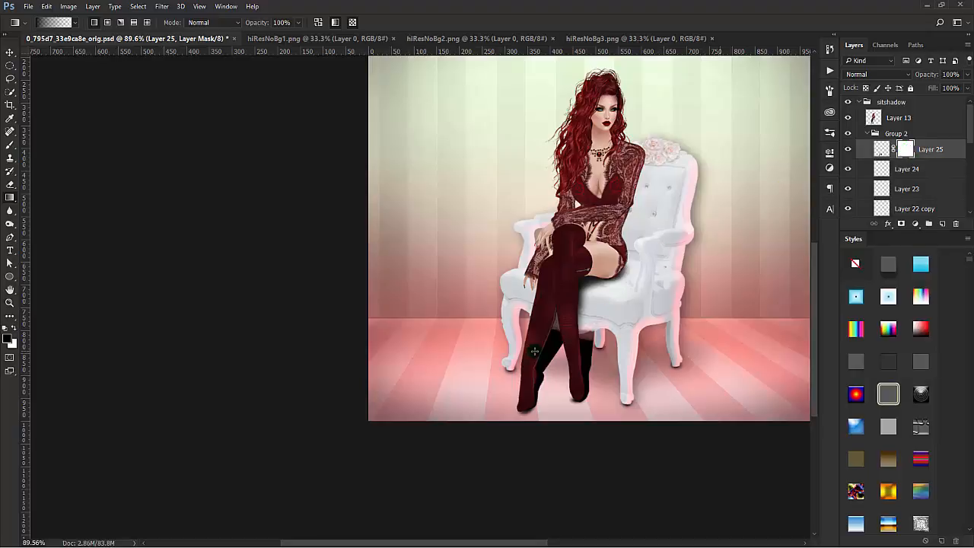
# Step: Fade the upper part of the leg shadow by drawing several downward gradients on Layer 25's mask
pyautogui.moveTo(564, 298); pyautogui.dragTo(555, 412)
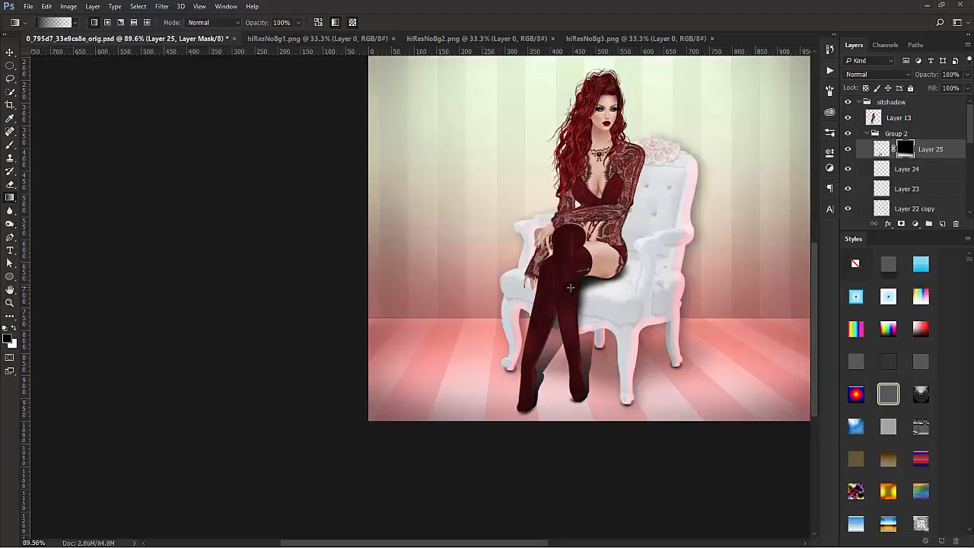
pyautogui.moveTo(571, 288); pyautogui.dragTo(565, 380)
pyautogui.moveTo(584, 302); pyautogui.dragTo(597, 360)
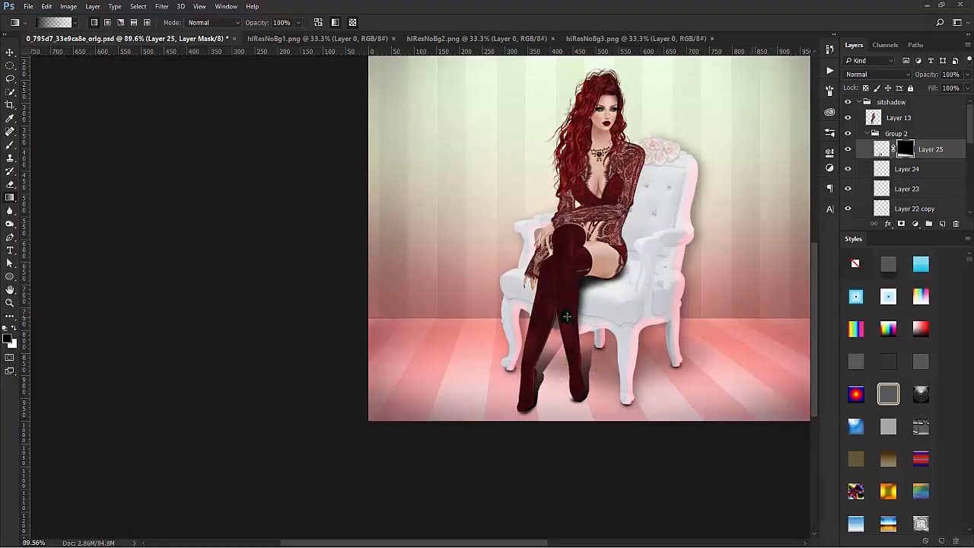
pyautogui.moveTo(547, 350); pyautogui.dragTo(546, 358)
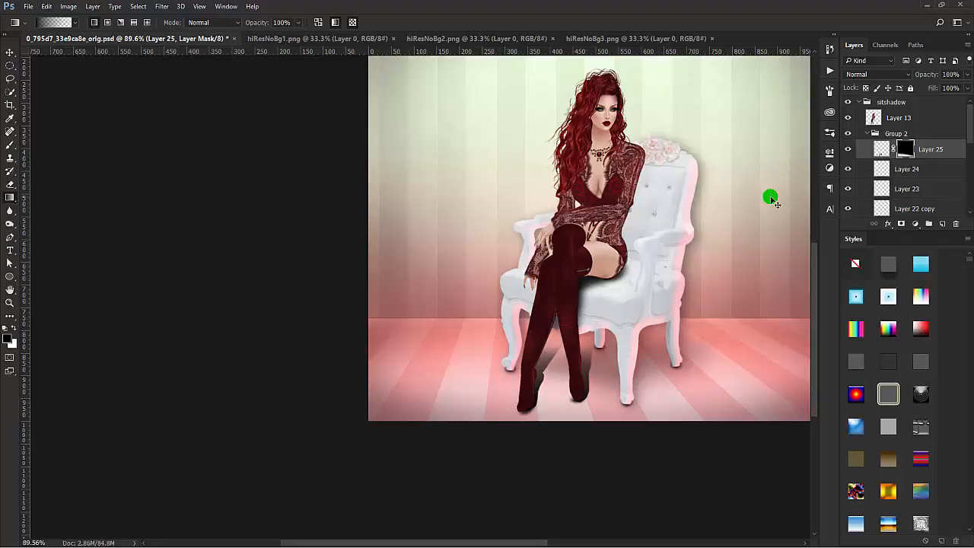
# Step: Stretch the leg shadow on Layer 25 slightly taller, narrow it to 97.11% width and rotate it about 8.9°
pyautogui.hotkey('ctrl', 't')
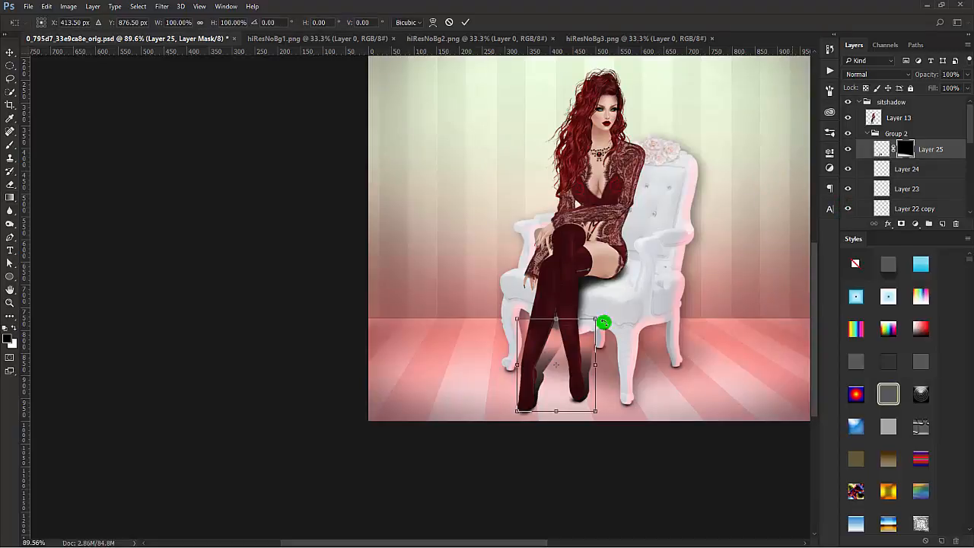
pyautogui.moveTo(556, 319); pyautogui.dragTo(559, 308)
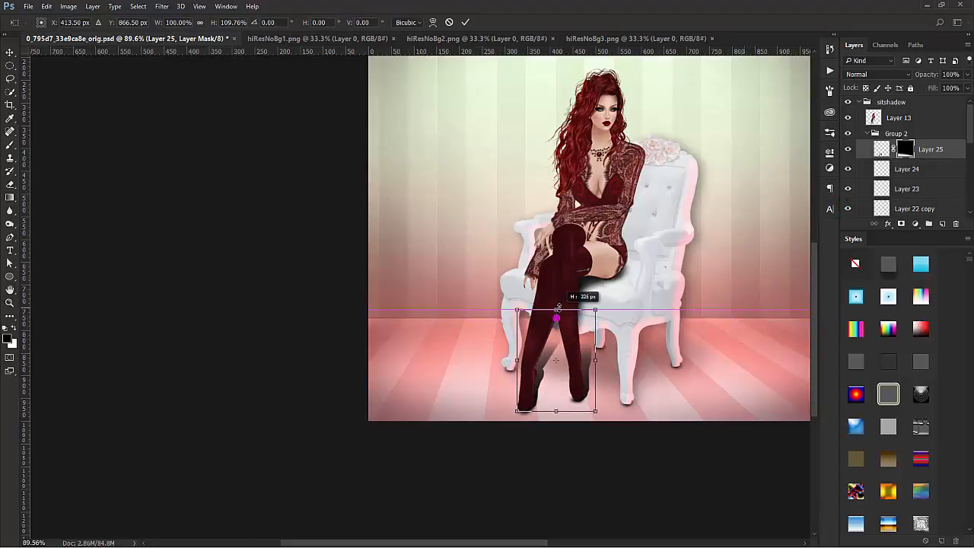
pyautogui.moveTo(598, 361); pyautogui.dragTo(594, 361)
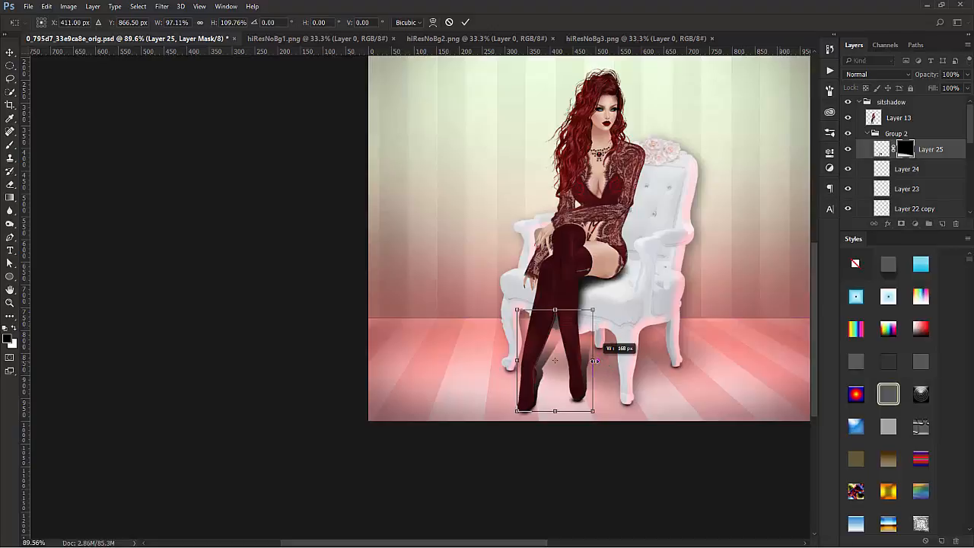
pyautogui.moveTo(594, 312); pyautogui.dragTo(584, 355)
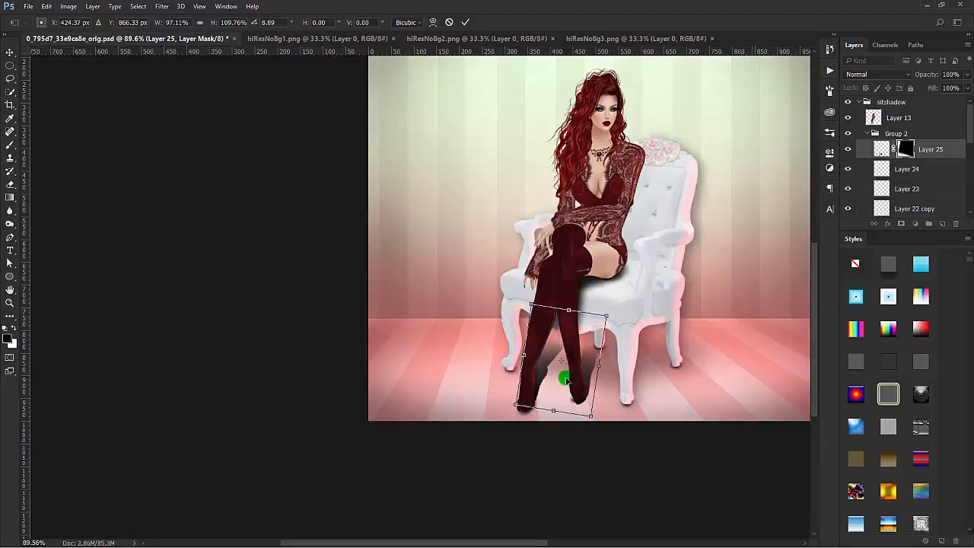
pyautogui.moveTo(551, 410); pyautogui.dragTo(550, 416)
pyautogui.press('Return')
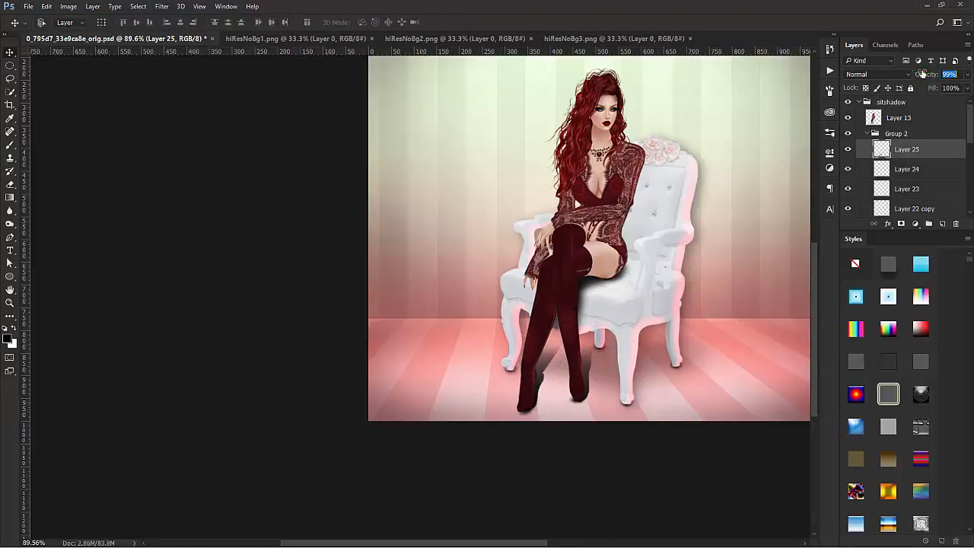
# Step: Lower Layer 25's opacity to 50%, soften the leg shadow with a 3.8-pixel Gaussian Blur and readjust its opacity
pyautogui.moveTo(922, 73); pyautogui.dragTo(900, 77)
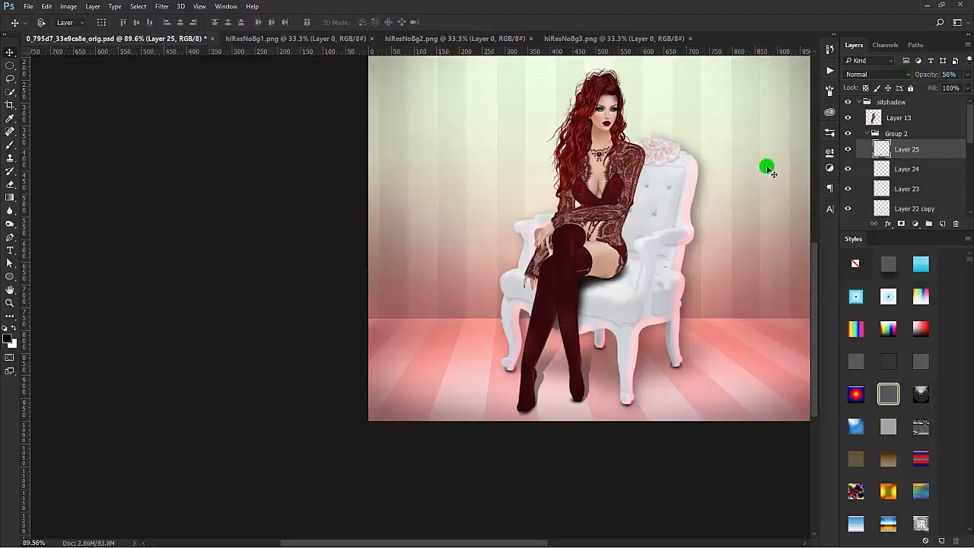
pyautogui.click(162, 6)
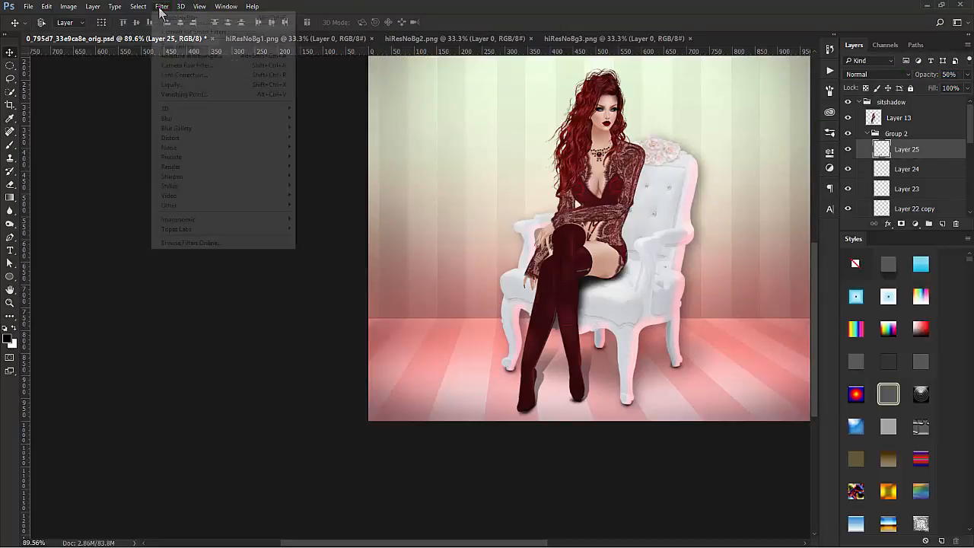
pyautogui.moveTo(169, 120)
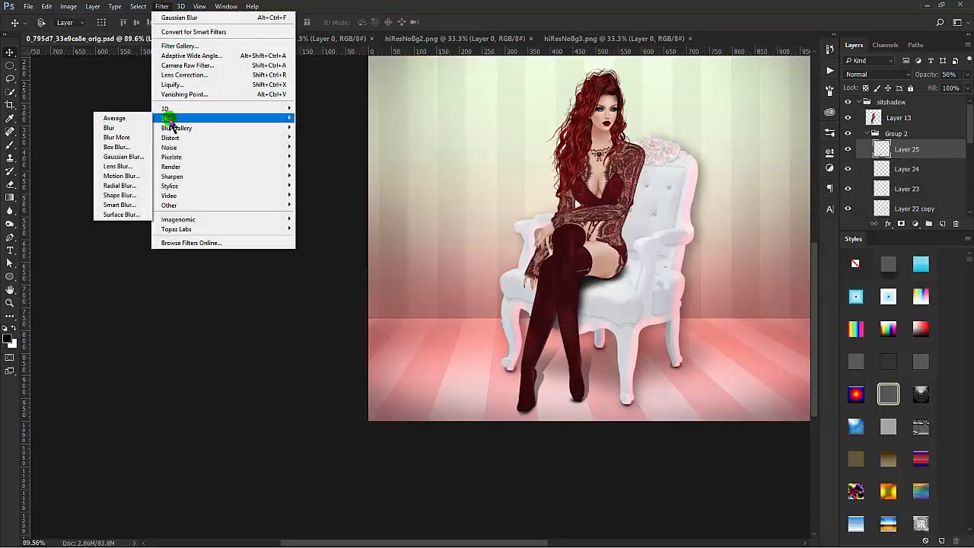
pyautogui.click(124, 157)
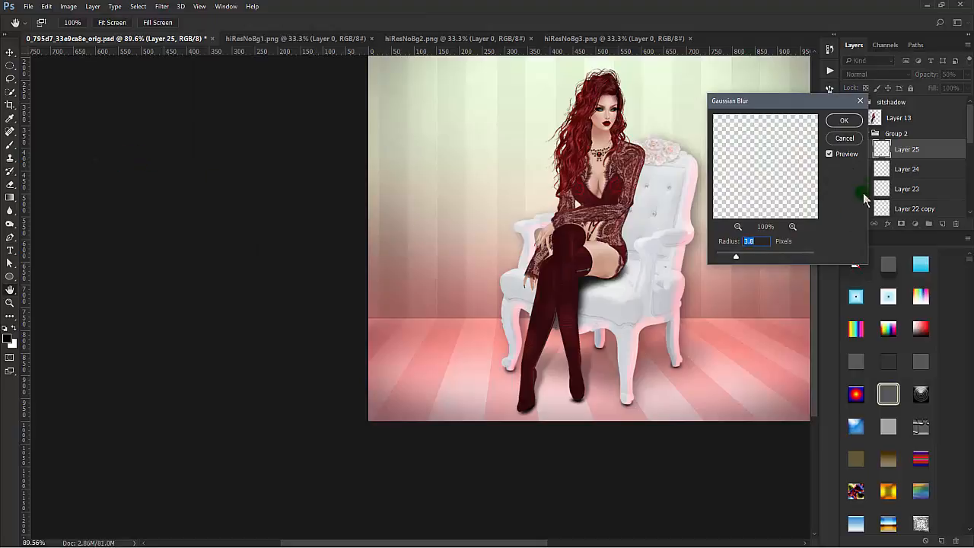
pyautogui.click(844, 121)
pyautogui.moveTo(927, 80); pyautogui.dragTo(938, 79)
# Step: Paint a black shadow on a new layer along the figure's arm and hip against the chair, and soften it with the Blur tool
pyautogui.press('b')
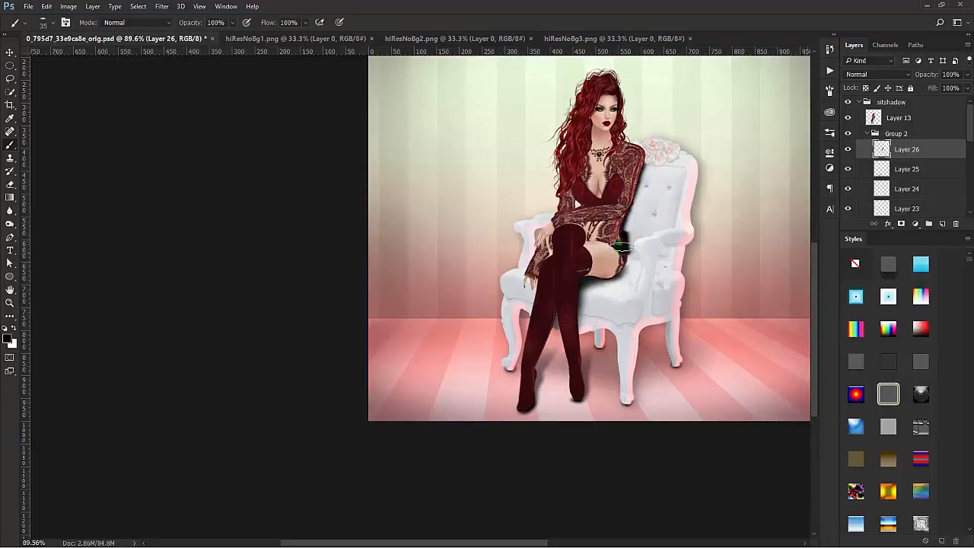
pyautogui.moveTo(621, 245); pyautogui.dragTo(641, 155)
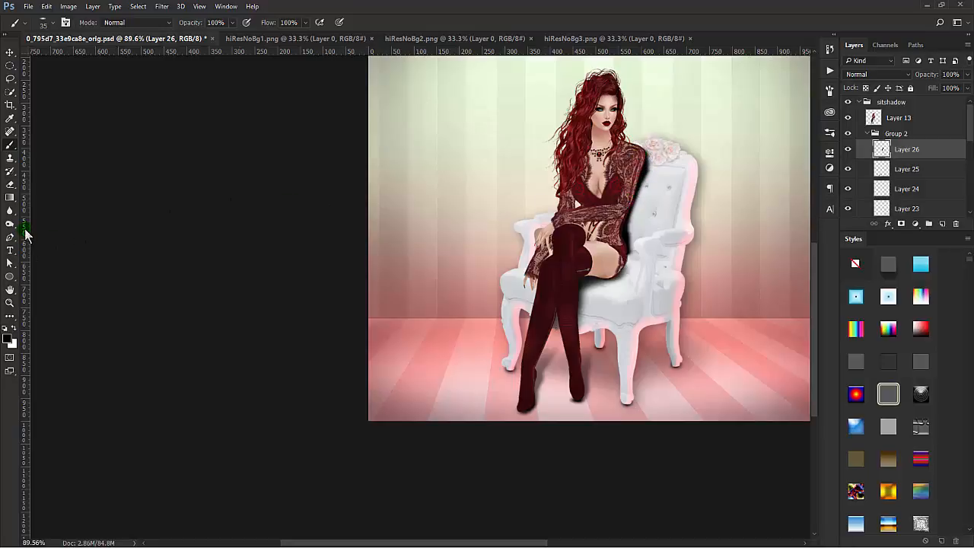
pyautogui.click(9, 210)
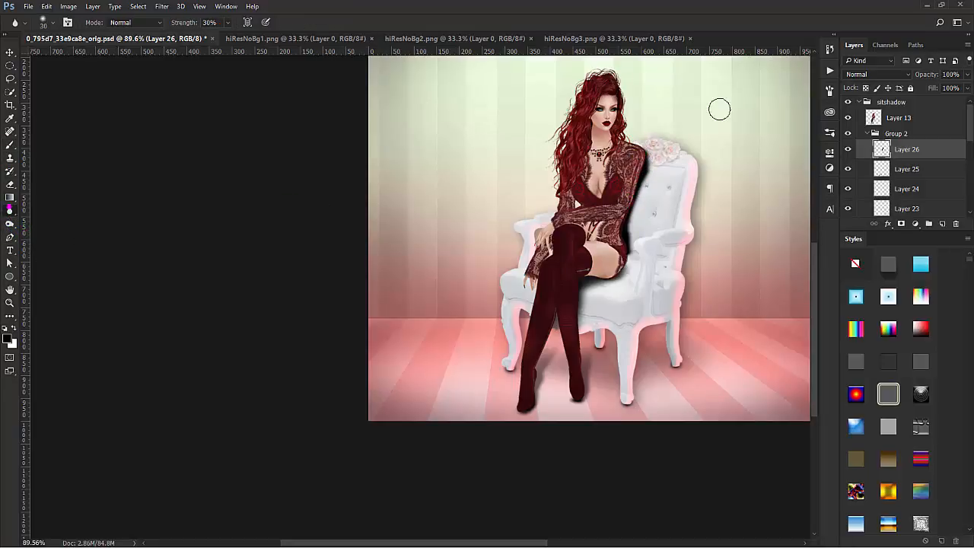
pyautogui.moveTo(643, 153)
pyautogui.mouseDown()
pyautogui.moveTo(631, 141)
pyautogui.moveTo(644, 148)
pyautogui.moveTo(648, 174)
pyautogui.moveTo(646, 127)
pyautogui.mouseUp()
pyautogui.press(']')
pyautogui.press(']')
pyautogui.press(']')
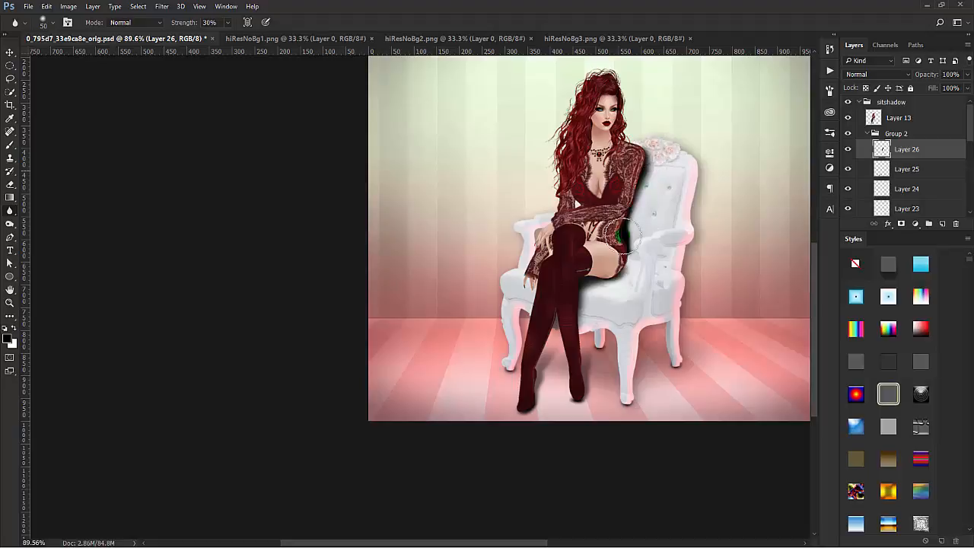
pyautogui.moveTo(624, 234)
pyautogui.mouseDown()
pyautogui.moveTo(623, 259)
pyautogui.moveTo(632, 228)
pyautogui.moveTo(629, 262)
pyautogui.moveTo(629, 209)
pyautogui.moveTo(628, 266)
pyautogui.moveTo(669, 100)
pyautogui.moveTo(644, 199)
pyautogui.moveTo(641, 164)
pyautogui.moveTo(625, 267)
pyautogui.moveTo(663, 109)
pyautogui.moveTo(636, 162)
pyautogui.mouseUp()
pyautogui.moveTo(620, 285); pyautogui.dragTo(647, 142)
pyautogui.moveTo(880, 148); pyautogui.dragTo(892, 165)
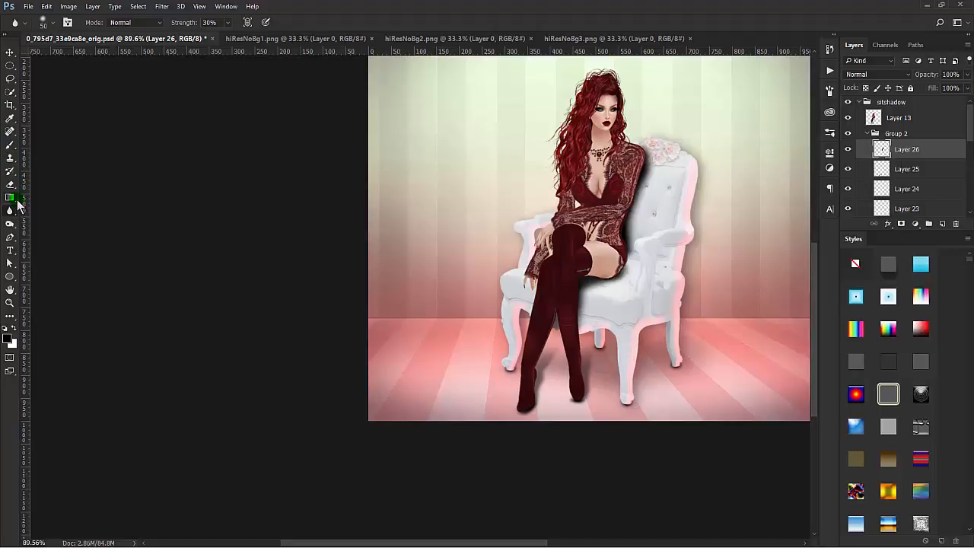
# Step: Touch up the shadow between the arm and the chair back on Layer 26 with the brush and blur its edge
pyautogui.click(10, 145)
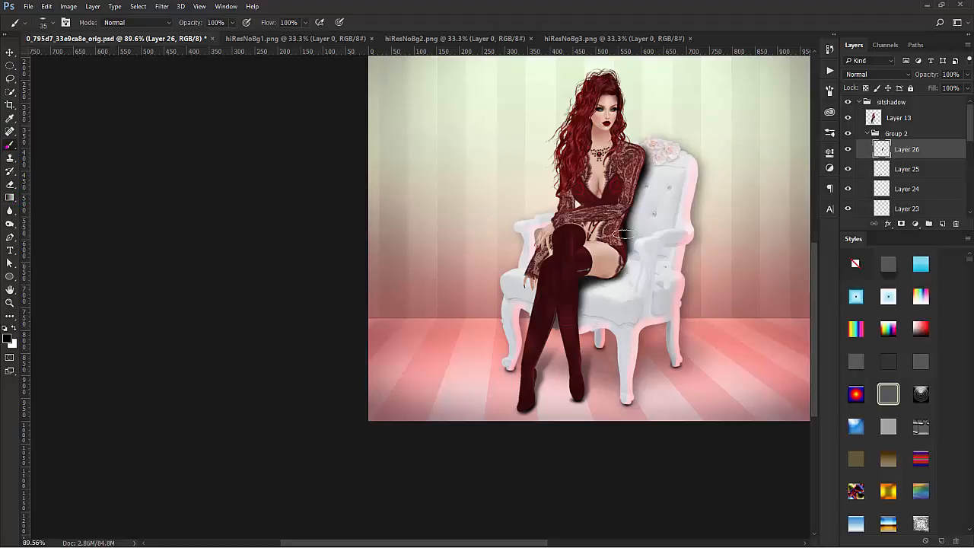
pyautogui.moveTo(647, 174)
pyautogui.mouseDown()
pyautogui.moveTo(636, 210)
pyautogui.moveTo(647, 207)
pyautogui.mouseUp()
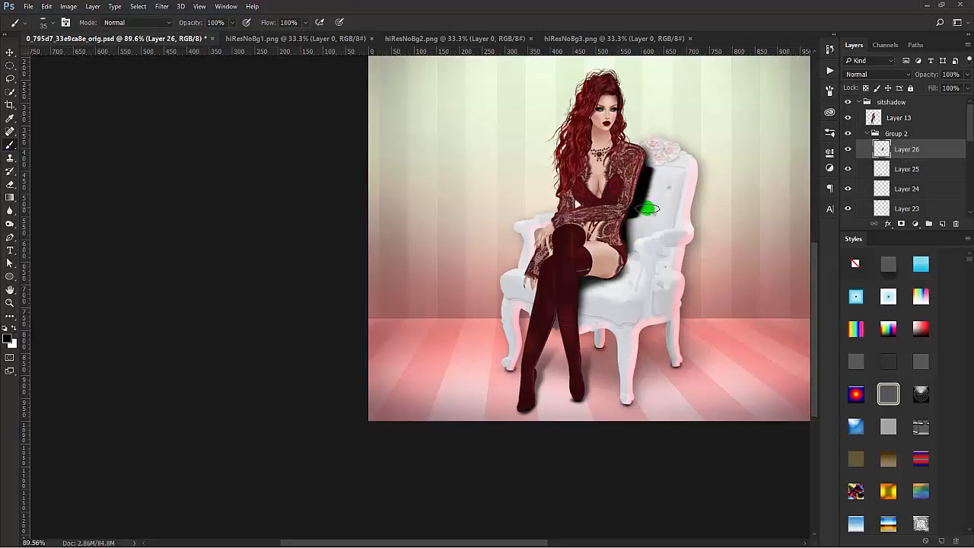
pyautogui.hotkey('ctrl', 'z')
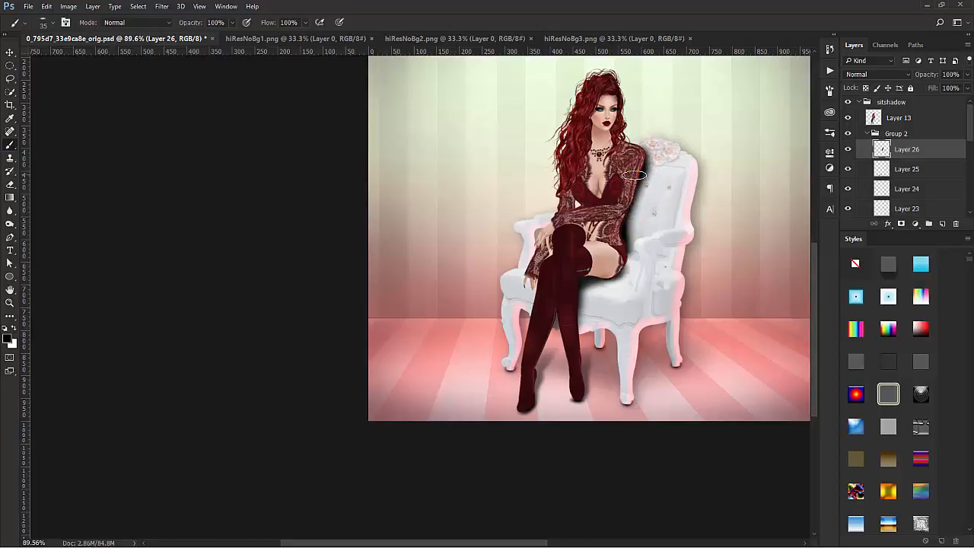
pyautogui.moveTo(630, 194); pyautogui.dragTo(621, 249)
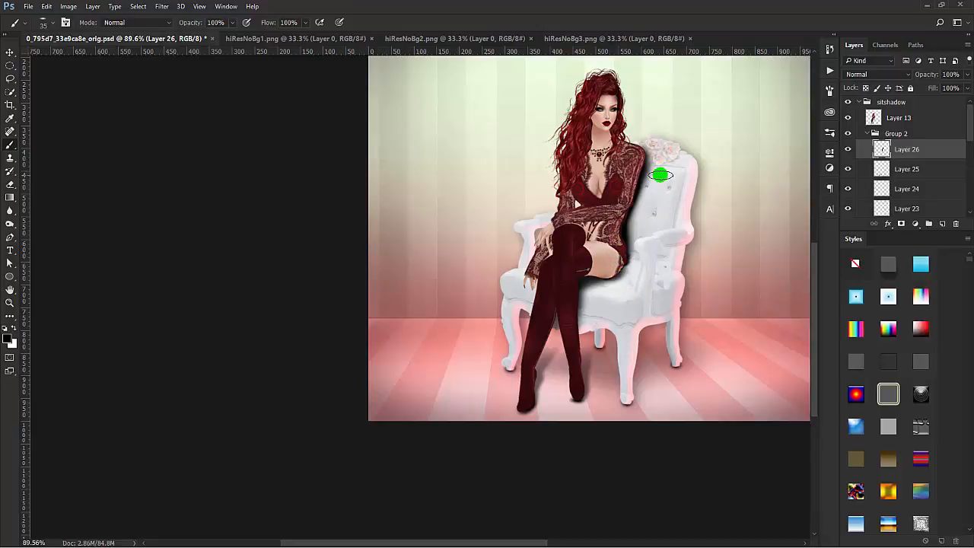
pyautogui.click(9, 211)
pyautogui.moveTo(644, 175)
pyautogui.mouseDown()
pyautogui.moveTo(623, 225)
pyautogui.moveTo(626, 279)
pyautogui.moveTo(637, 184)
pyautogui.moveTo(659, 152)
pyautogui.moveTo(643, 173)
pyautogui.moveTo(624, 259)
pyautogui.moveTo(629, 219)
pyautogui.moveTo(634, 250)
pyautogui.mouseUp()
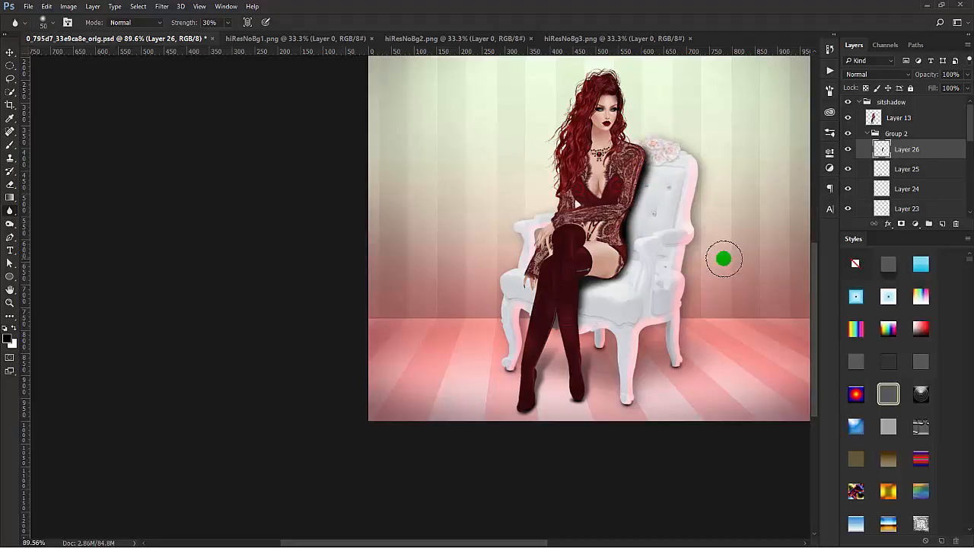
# Step: Nudge the arm shadow on Layer 26 a few pixels to the right and slightly down
pyautogui.click(10, 52)
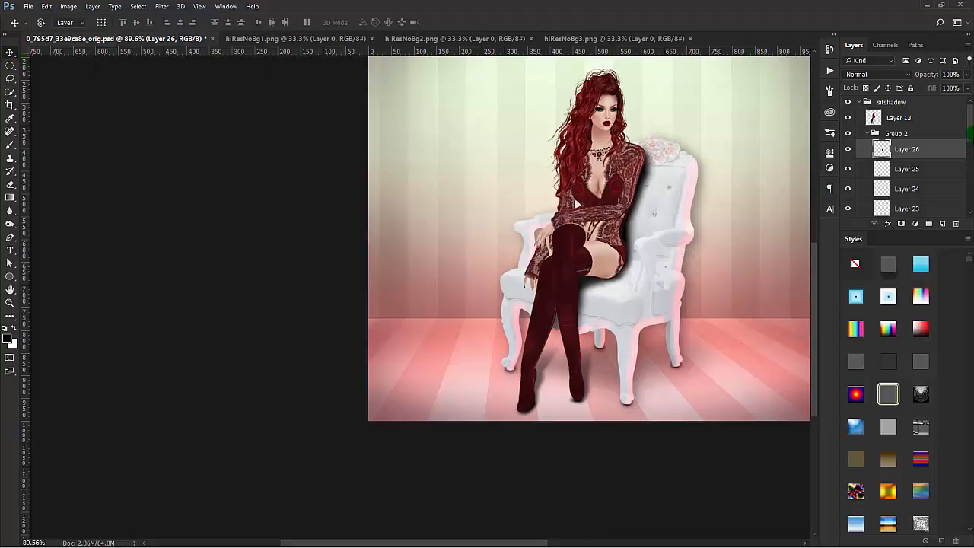
pyautogui.click(926, 152)
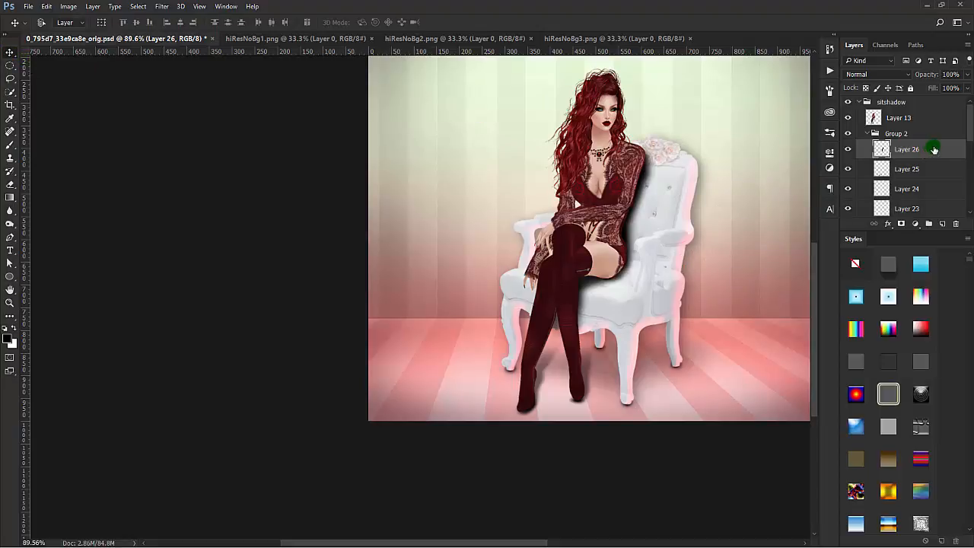
pyautogui.press('Right')
pyautogui.press('Right')
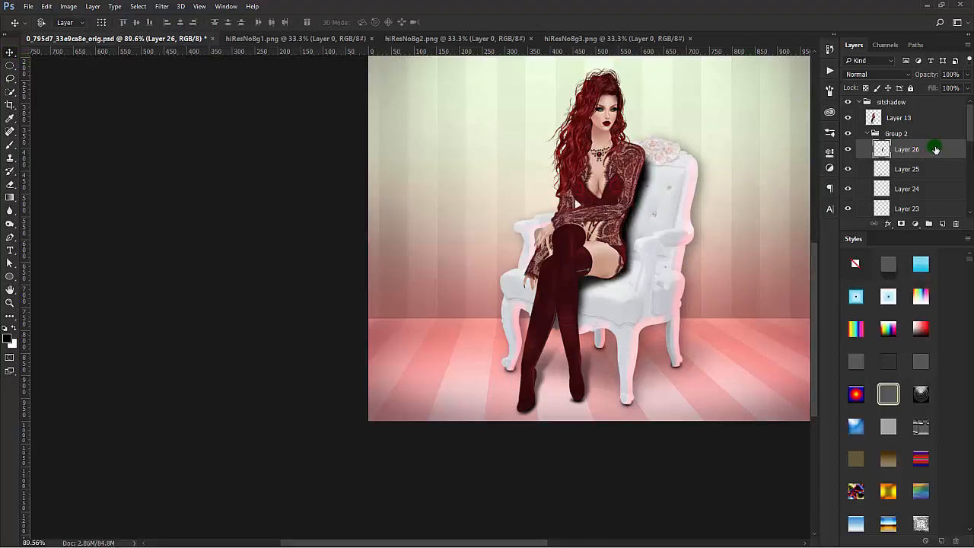
pyautogui.press('Right')
pyautogui.press('Right')
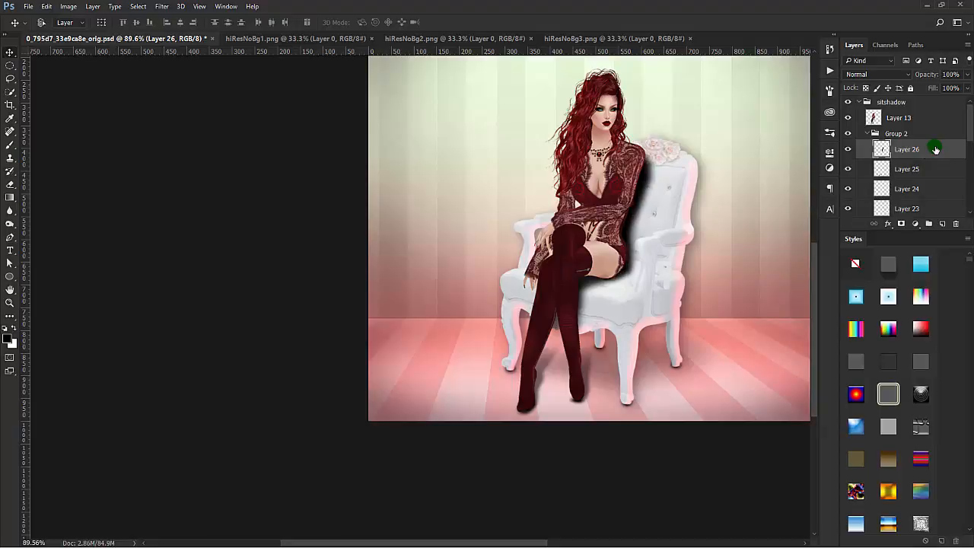
pyautogui.press('Left')
pyautogui.press('Down')
pyautogui.press('Down')
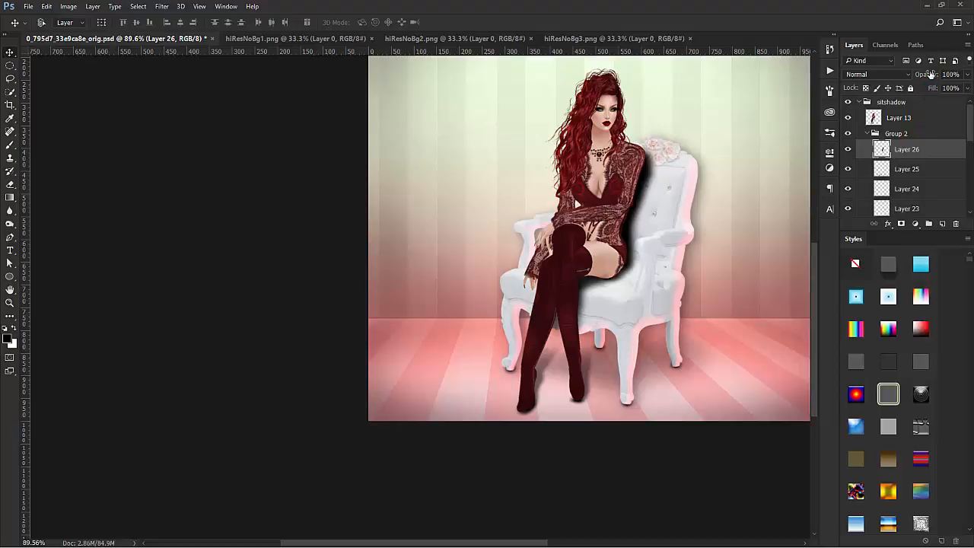
# Step: Set Layer 26's opacity to 79% and soften the arm shadow with a 9.0-pixel Gaussian Blur
pyautogui.moveTo(931, 73); pyautogui.dragTo(923, 76)
pyautogui.click(162, 7)
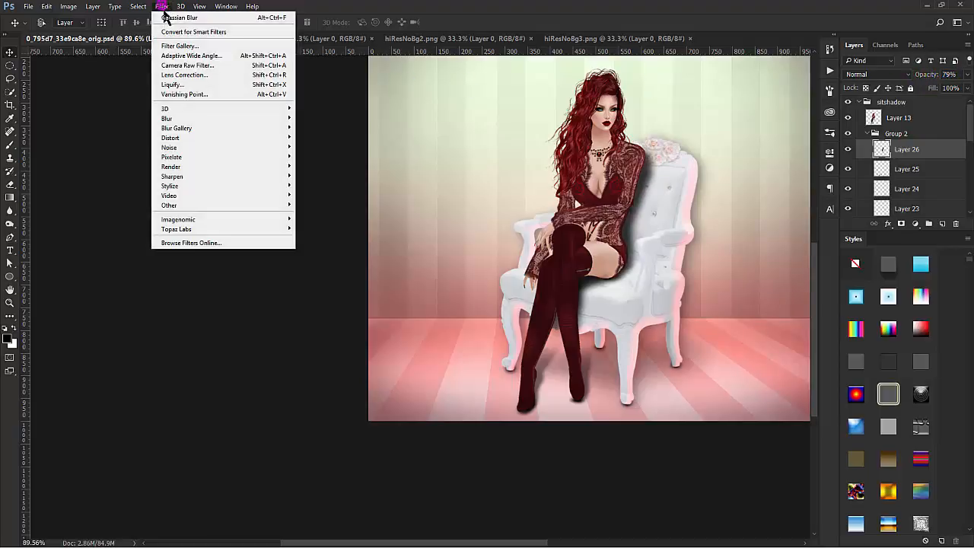
pyautogui.moveTo(175, 119)
pyautogui.click(119, 157)
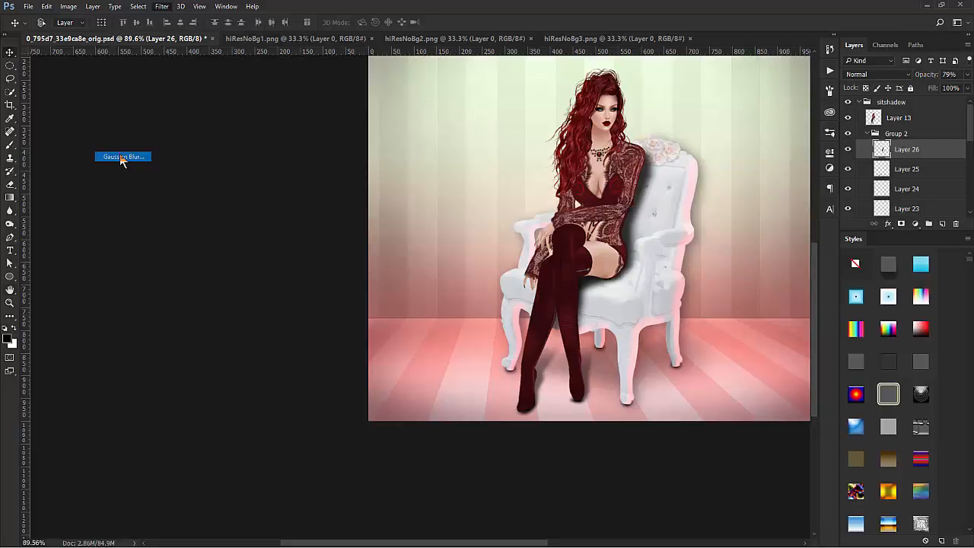
pyautogui.click(750, 215)
pyautogui.moveTo(739, 256); pyautogui.dragTo(755, 259)
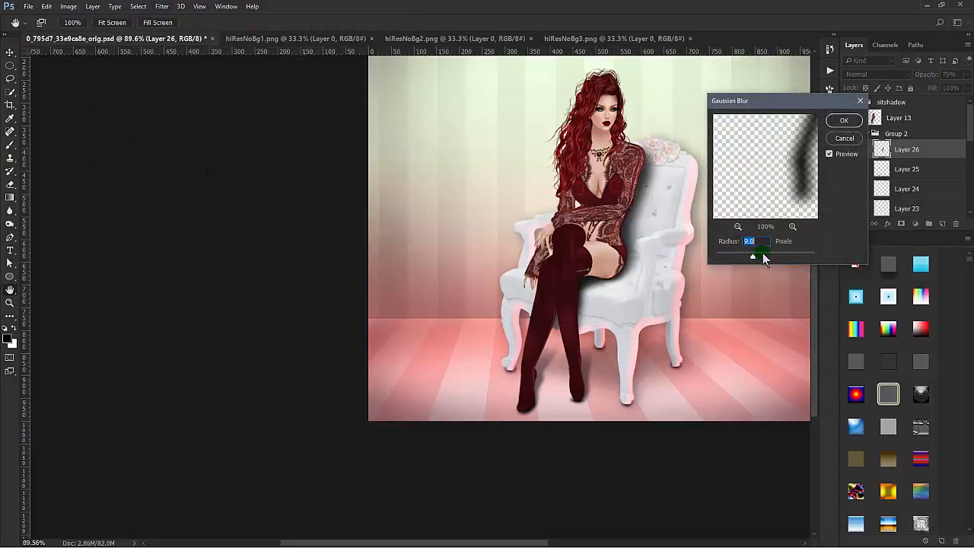
pyautogui.click(844, 122)
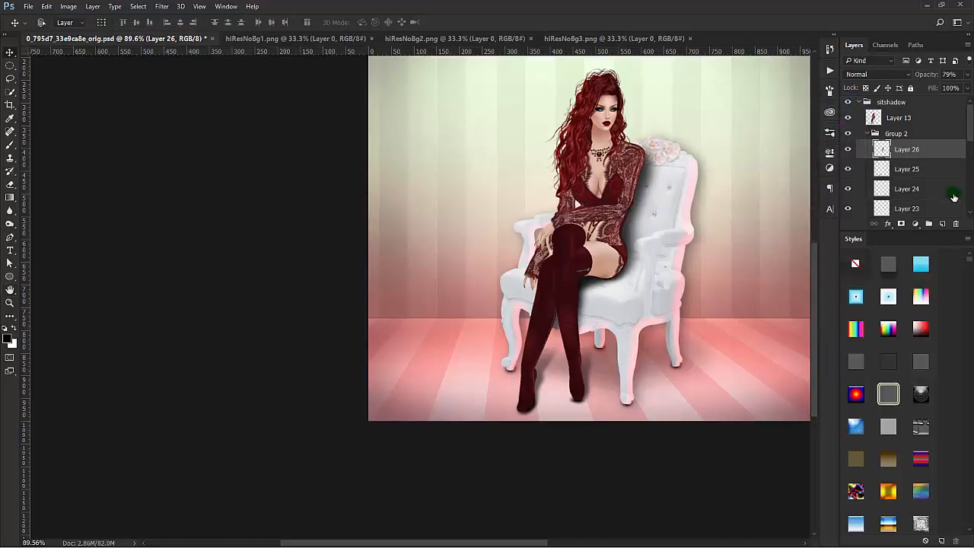
# Step: Add a new layer above Layer 26 and set the 35 px brush tip's angle to -82°
pyautogui.click(943, 224)
pyautogui.click(10, 144)
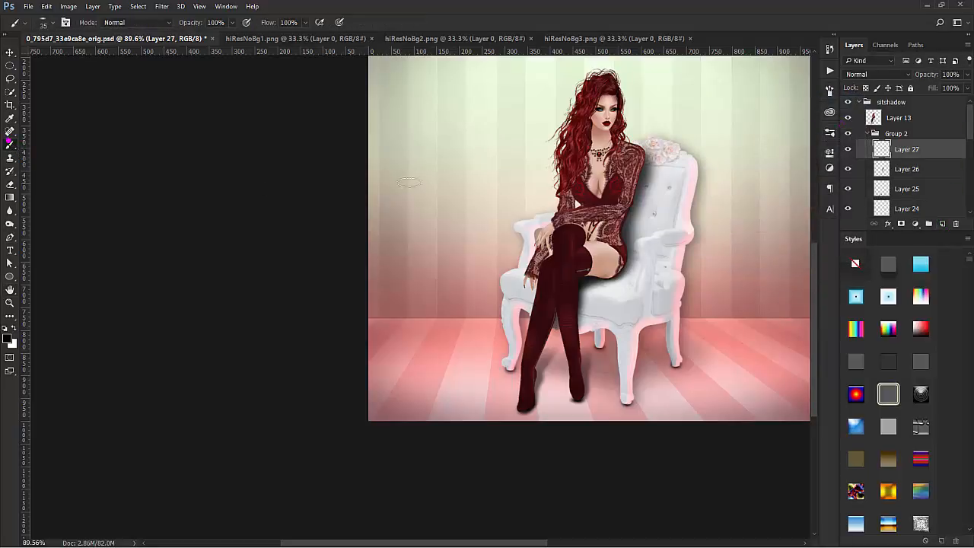
pyautogui.rightClick(612, 138)
pyautogui.rightClick(646, 157)
pyautogui.click(65, 22)
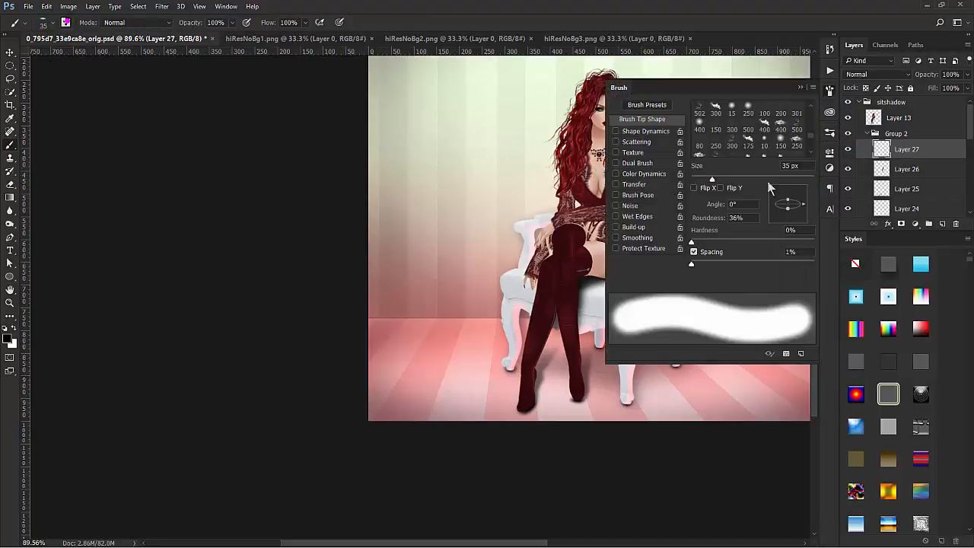
pyautogui.moveTo(803, 204); pyautogui.dragTo(791, 229)
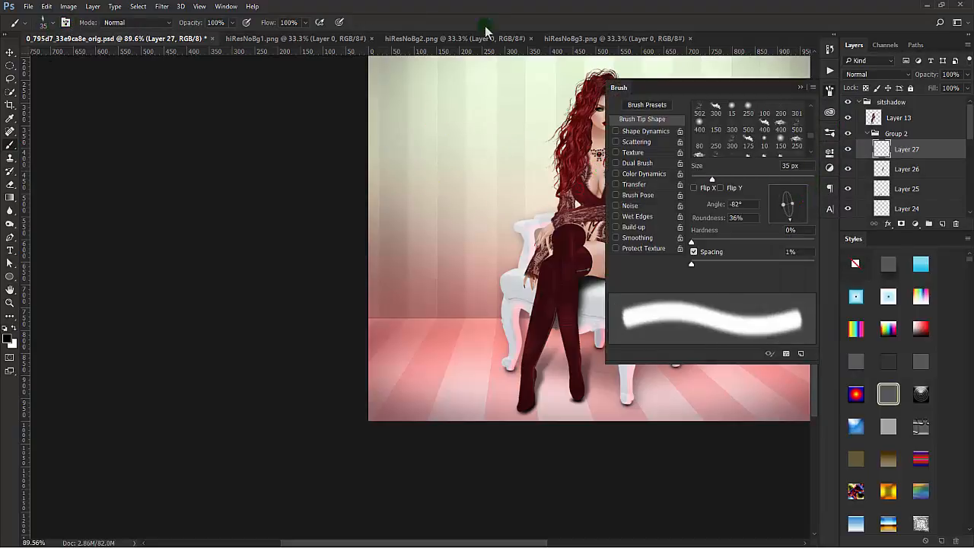
pyautogui.click(550, 18)
pyautogui.rightClick(638, 156)
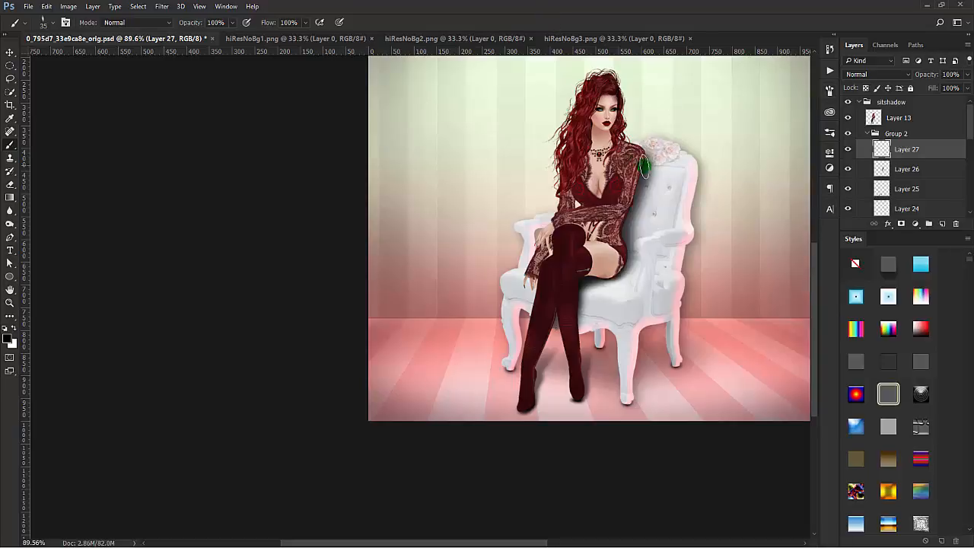
# Step: Tilt the brush tip slightly further and paint a narrow contact shadow along the arm on Layer 27
pyautogui.click(65, 22)
pyautogui.moveTo(792, 219); pyautogui.dragTo(787, 220)
pyautogui.click(398, 24)
pyautogui.click(648, 180)
pyautogui.moveTo(647, 181)
pyautogui.mouseDown()
pyautogui.moveTo(641, 171)
pyautogui.moveTo(632, 195)
pyautogui.mouseUp()
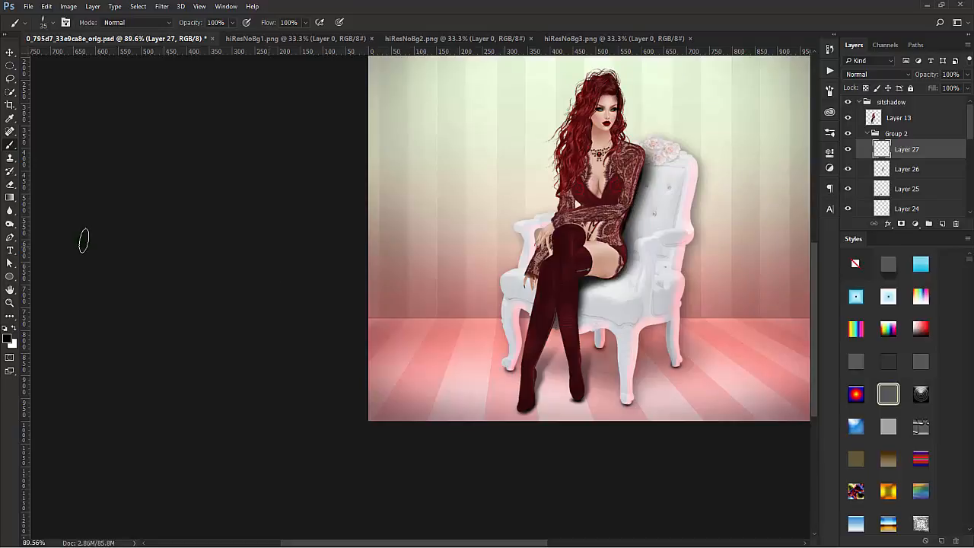
# Step: Soften the contact shadow beside the arm on Layer 27 with the Blur tool at 30% strength
pyautogui.click(11, 212)
pyautogui.click(728, 190)
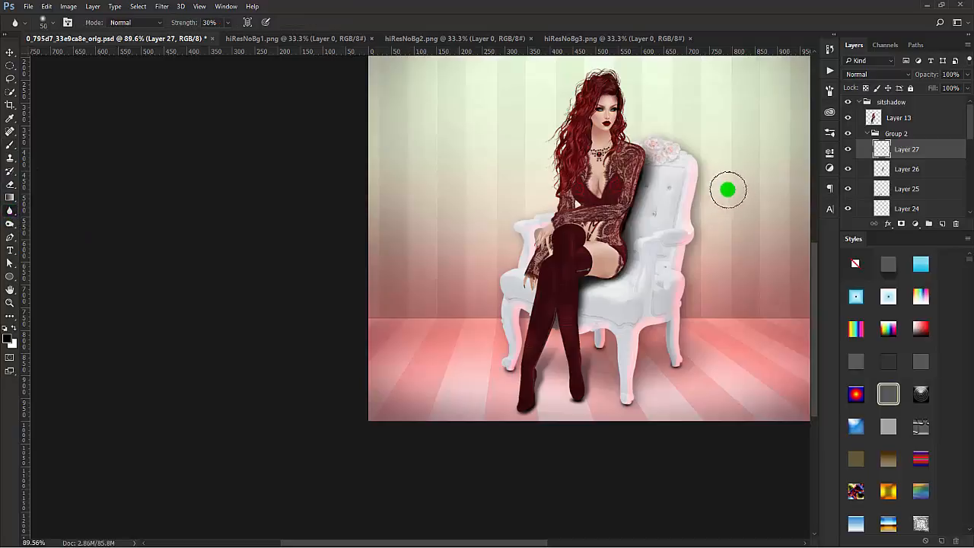
pyautogui.moveTo(644, 173)
pyautogui.mouseDown()
pyautogui.moveTo(645, 162)
pyautogui.moveTo(619, 229)
pyautogui.moveTo(638, 169)
pyautogui.moveTo(629, 210)
pyautogui.moveTo(645, 163)
pyautogui.moveTo(797, 80)
pyautogui.moveTo(629, 217)
pyautogui.mouseUp()
# Step: Reduce the opacity of Layer 26 to 67% and of Layer 27 to 78%
pyautogui.click(923, 169)
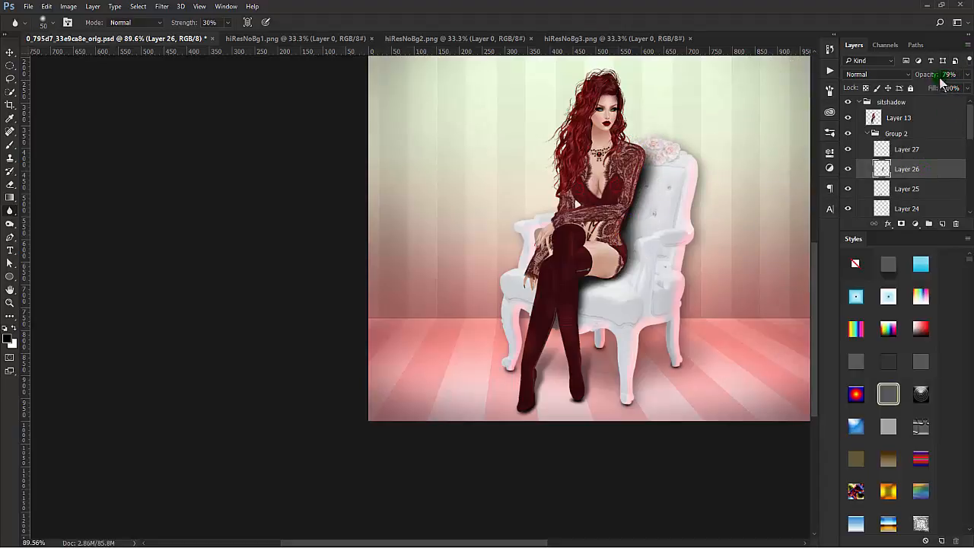
pyautogui.moveTo(925, 73); pyautogui.dragTo(923, 74)
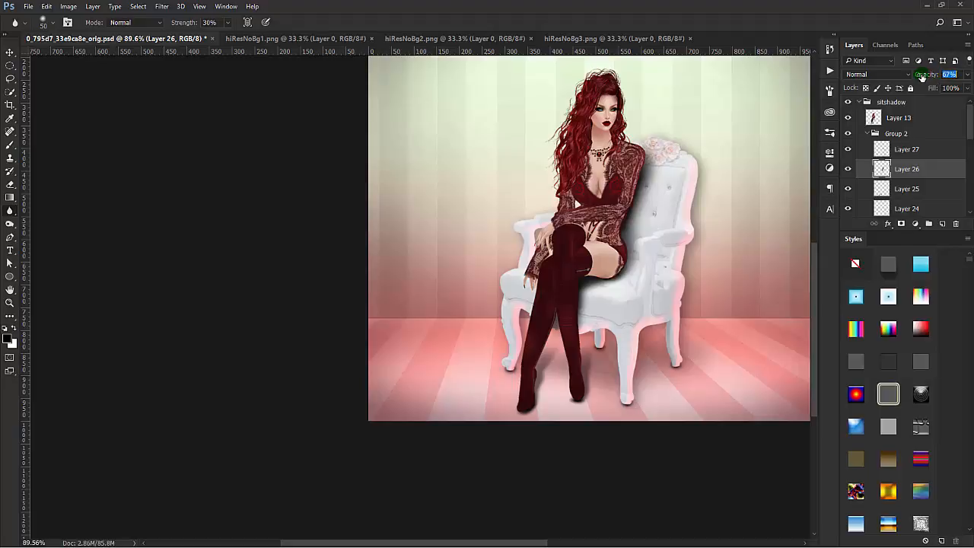
pyautogui.click(914, 151)
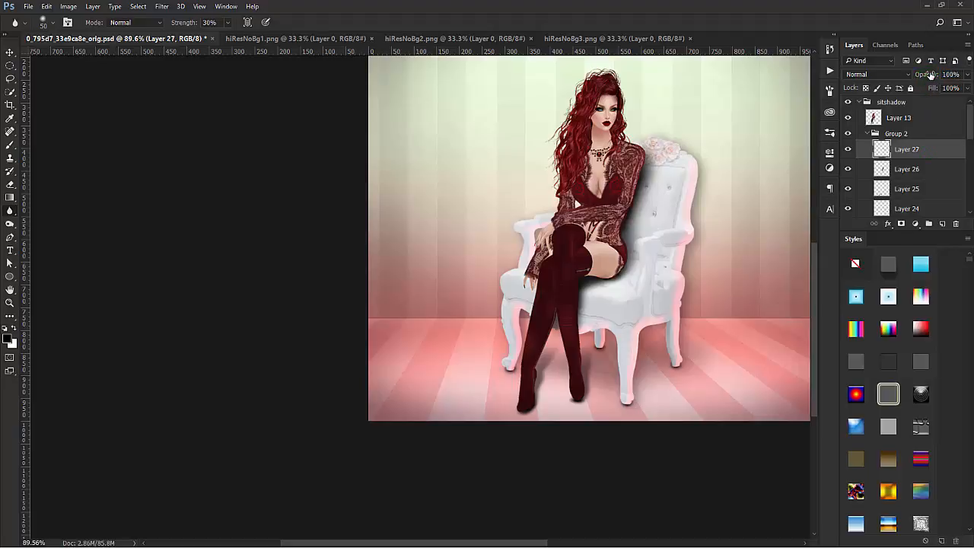
pyautogui.moveTo(931, 74); pyautogui.dragTo(914, 74)
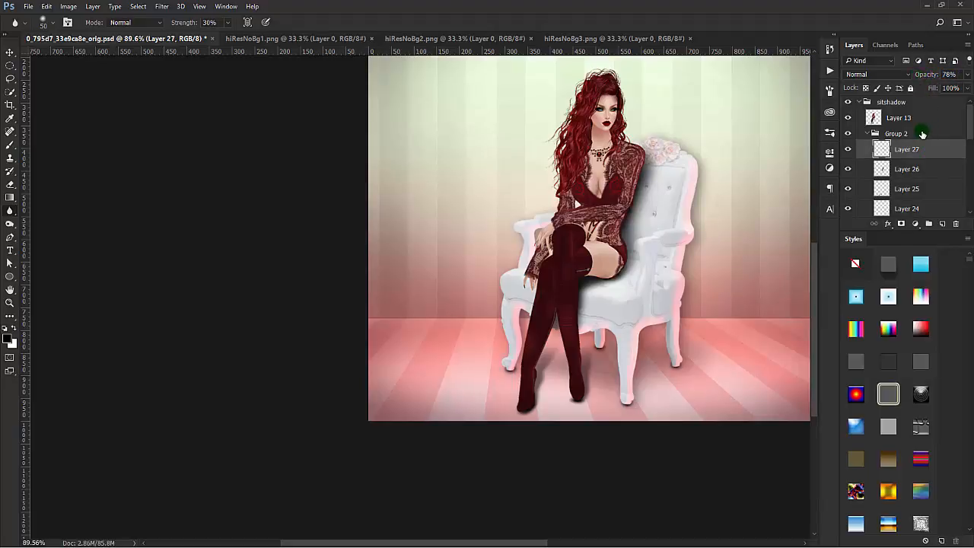